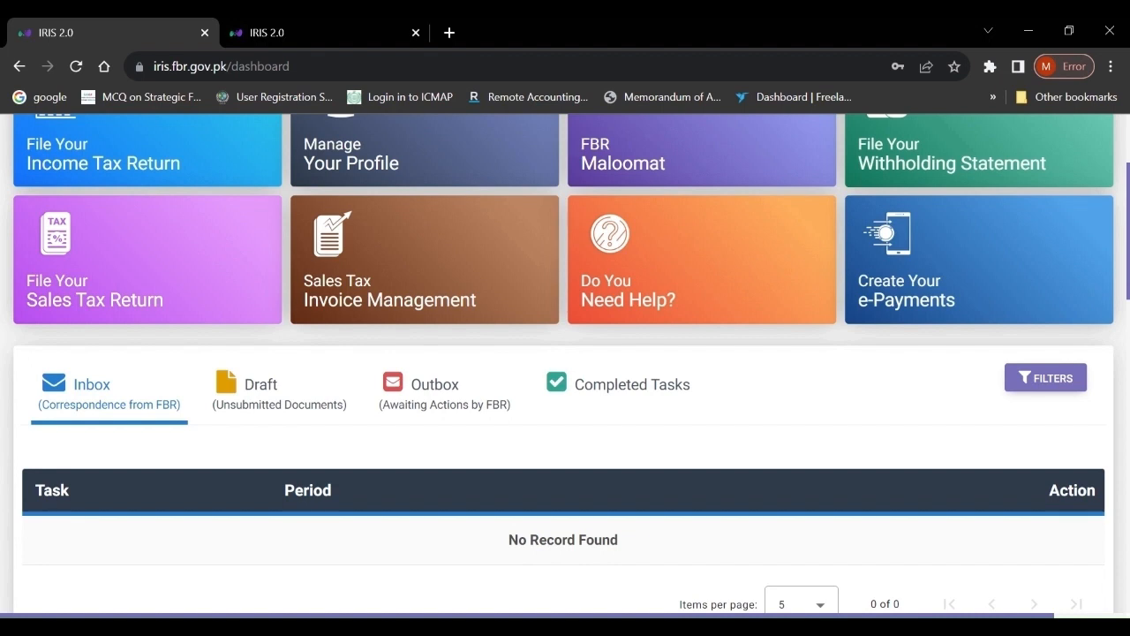
# - Begin a new income tax return, searching 2022 and choosing the 01-JUL-2021 - 30-JUN-2022 tax period
pyautogui.click(144, 146)
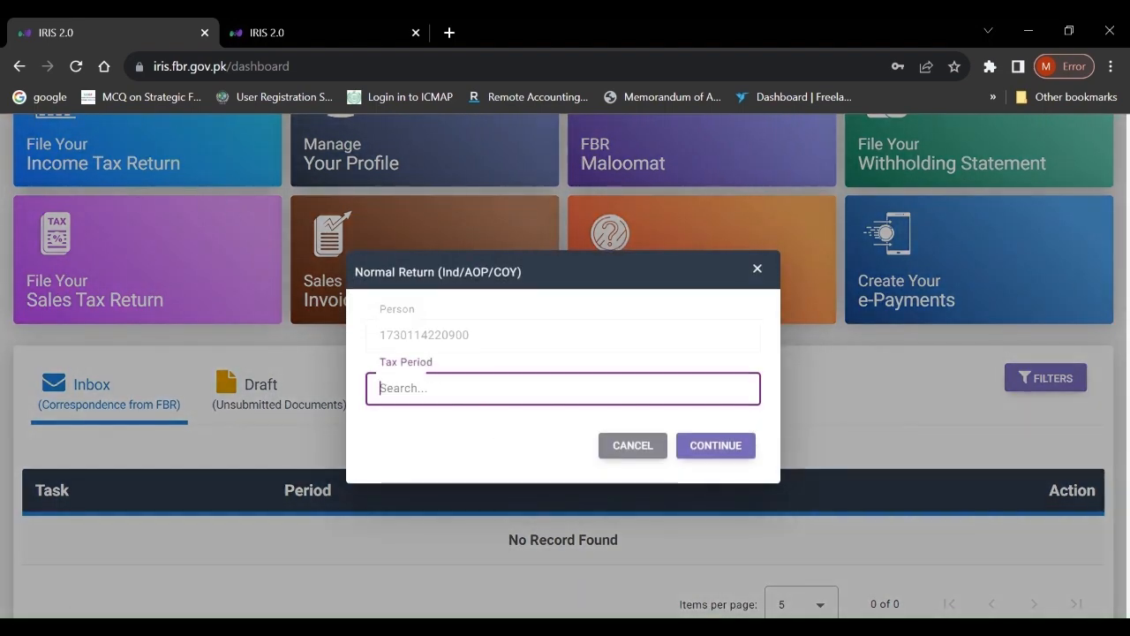
pyautogui.write('2023')
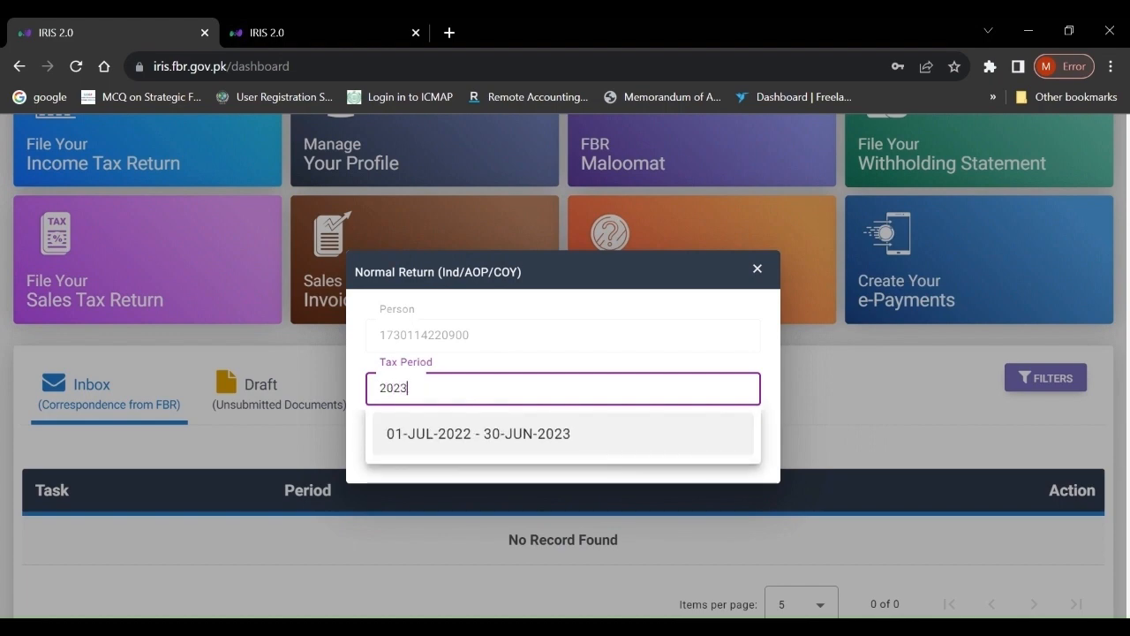
pyautogui.press('BackSpace')
pyautogui.write('2')
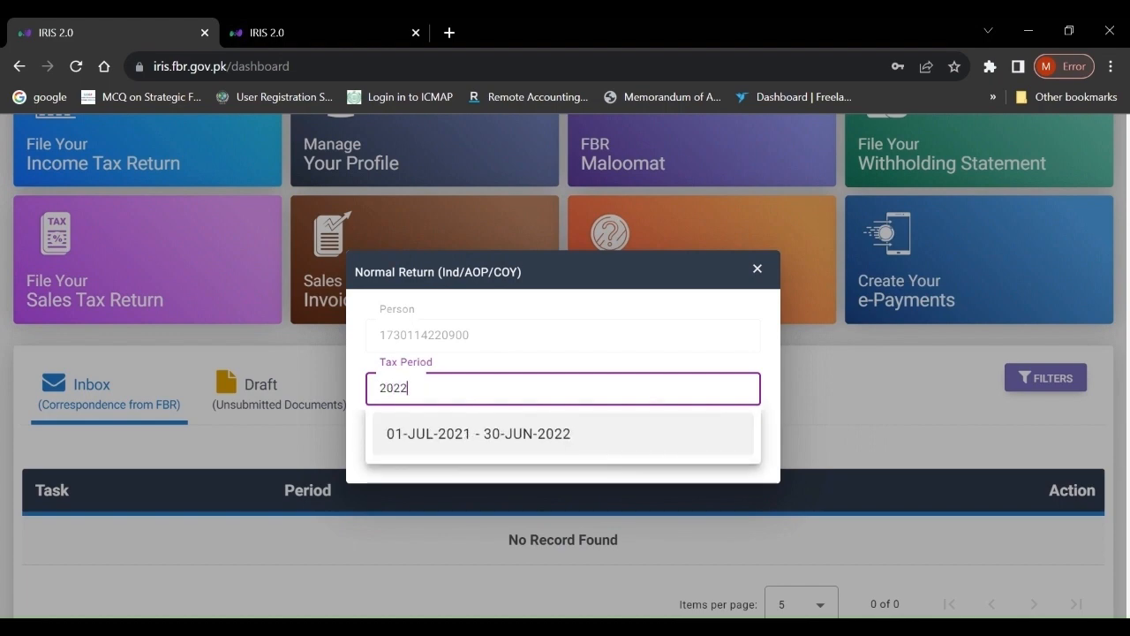
pyautogui.click(501, 430)
pyautogui.click(712, 451)
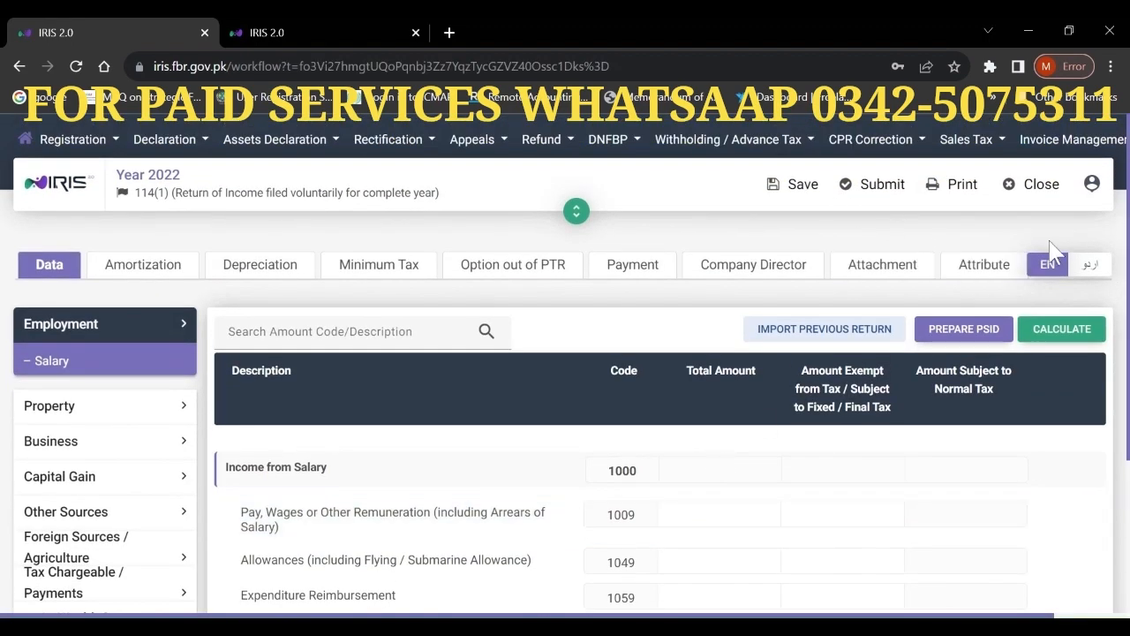
pyautogui.scroll(-3, 1042, 235)
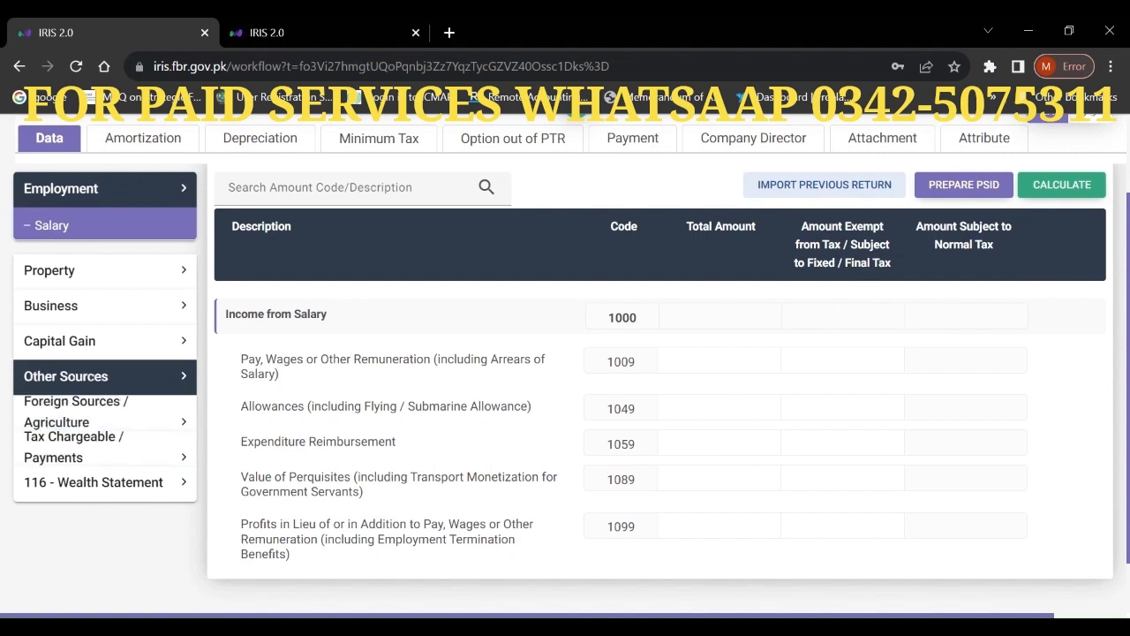
# - Open Other Sources > Receipts / Deductions and go to the Annuity / Pension (5007) total amount
pyautogui.click(104, 379)
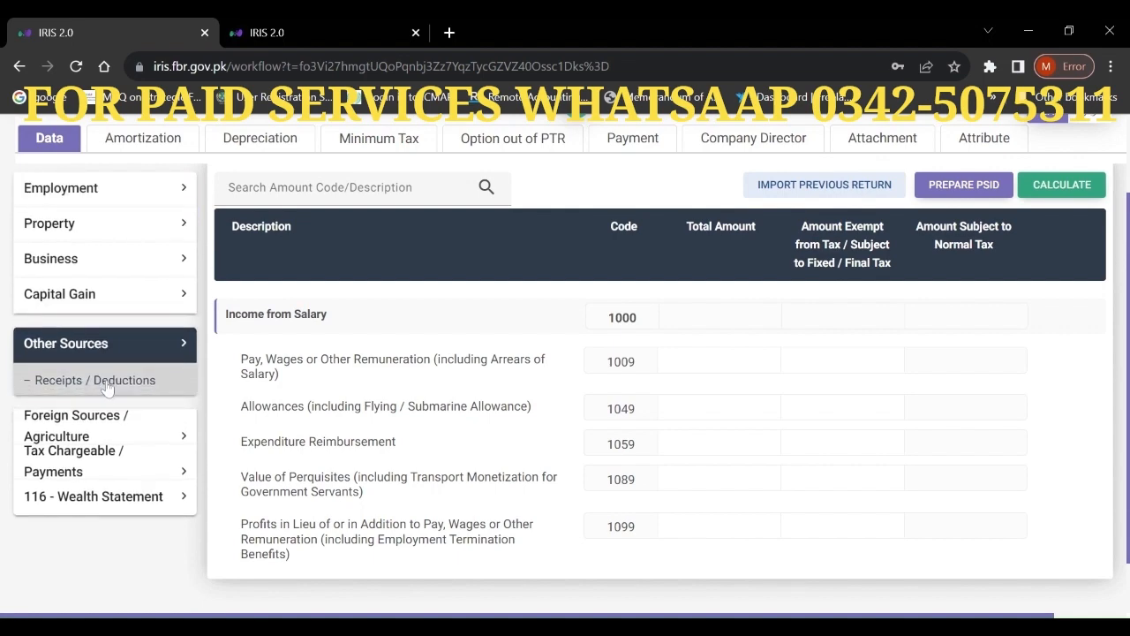
pyautogui.click(104, 386)
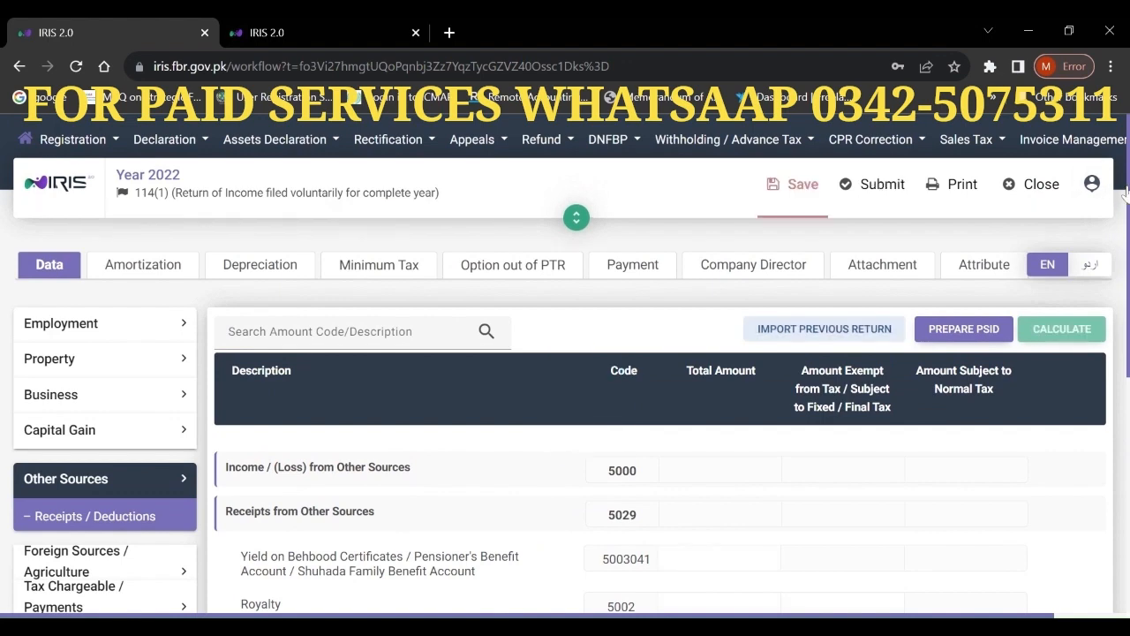
pyautogui.scroll(-5, 1125, 192)
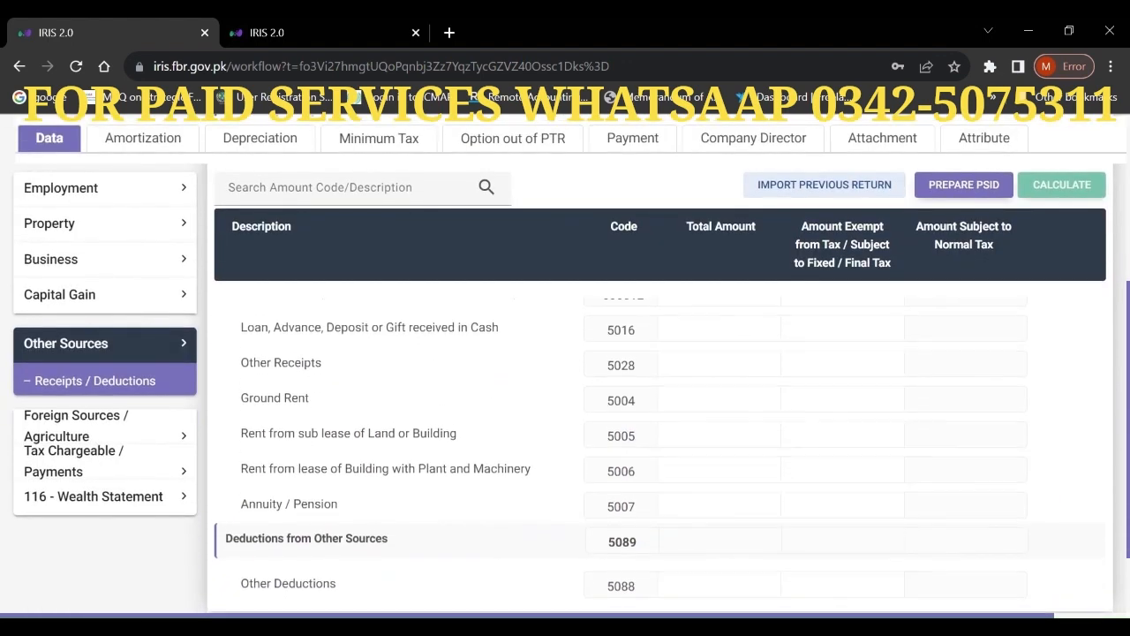
pyautogui.click(769, 494)
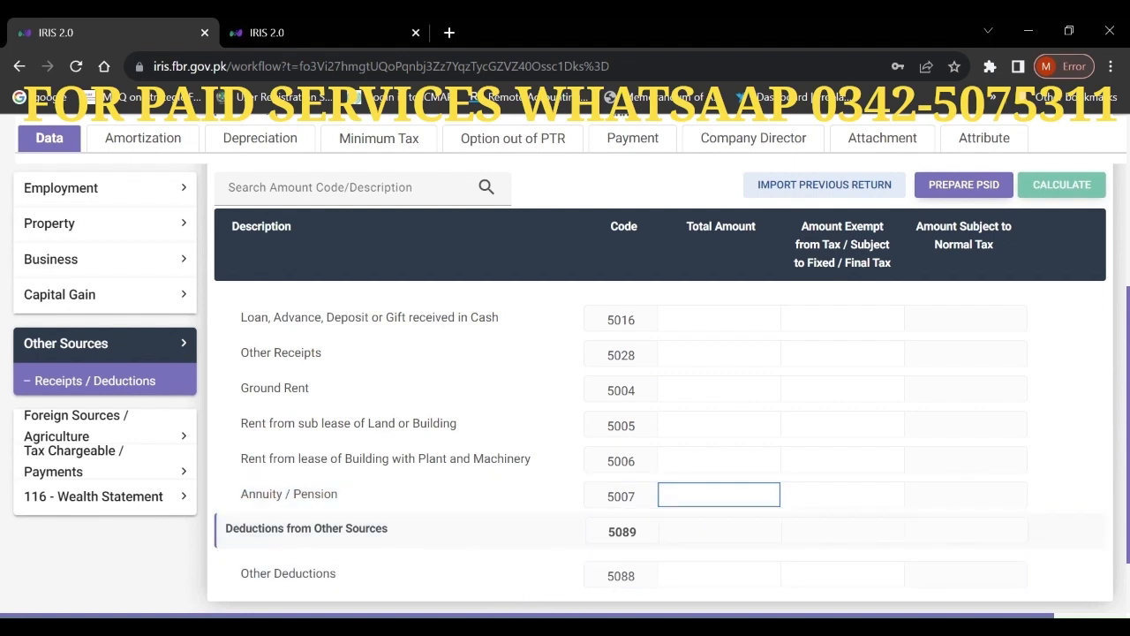
# - Enter 954,960 as the Annuity / Pension (5007) total amount
pyautogui.click(459, 625)
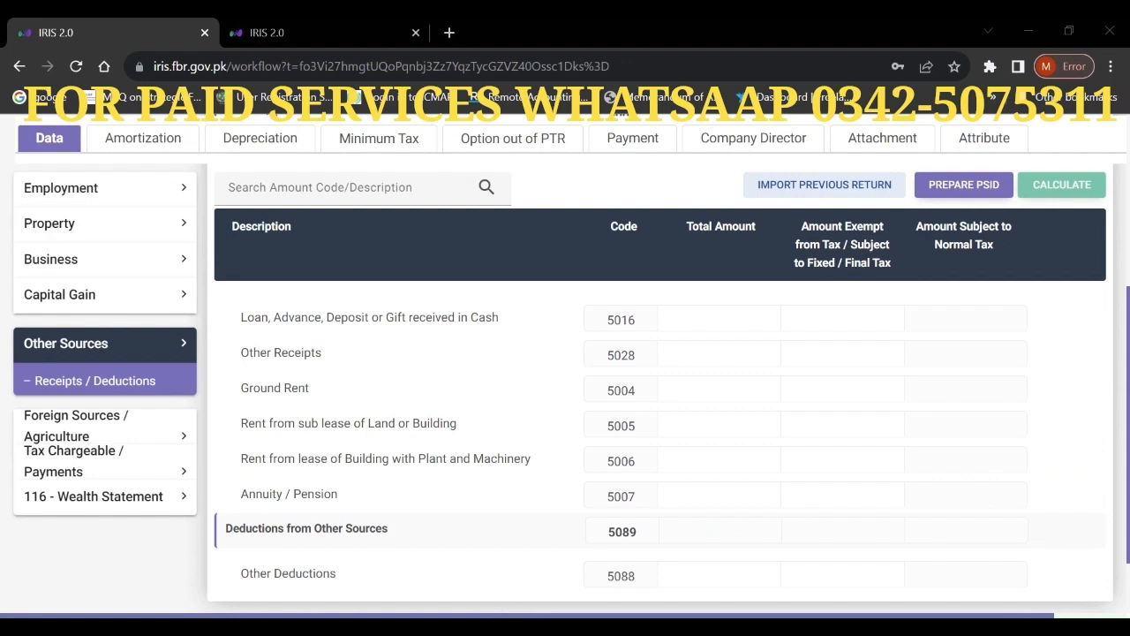
pyautogui.hotkey('alt', 'Tab')
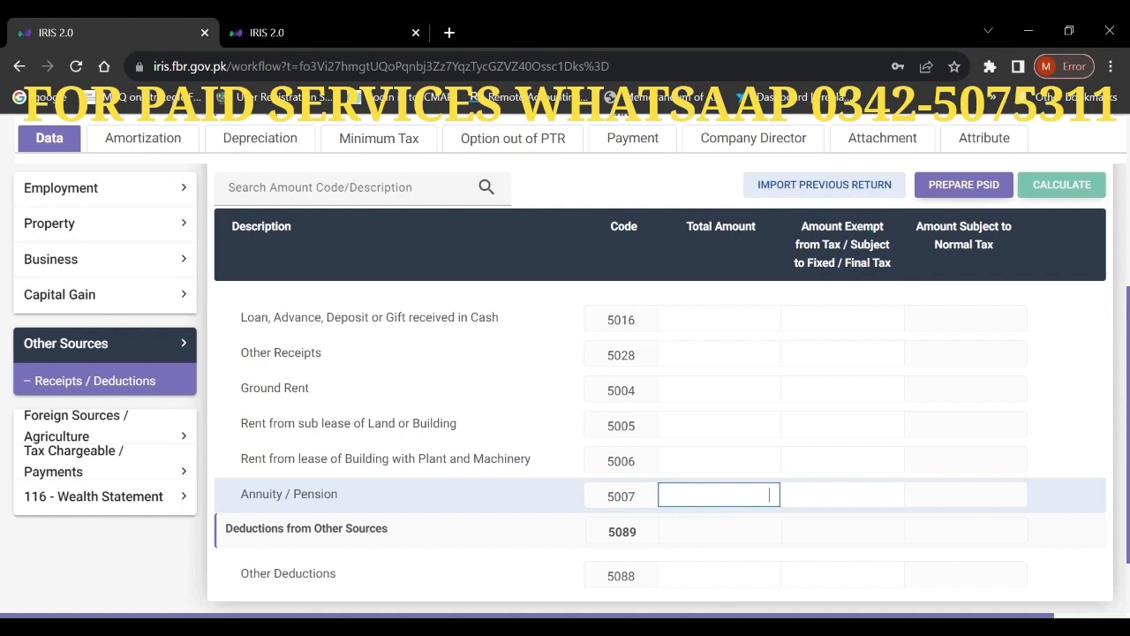
pyautogui.write('9')
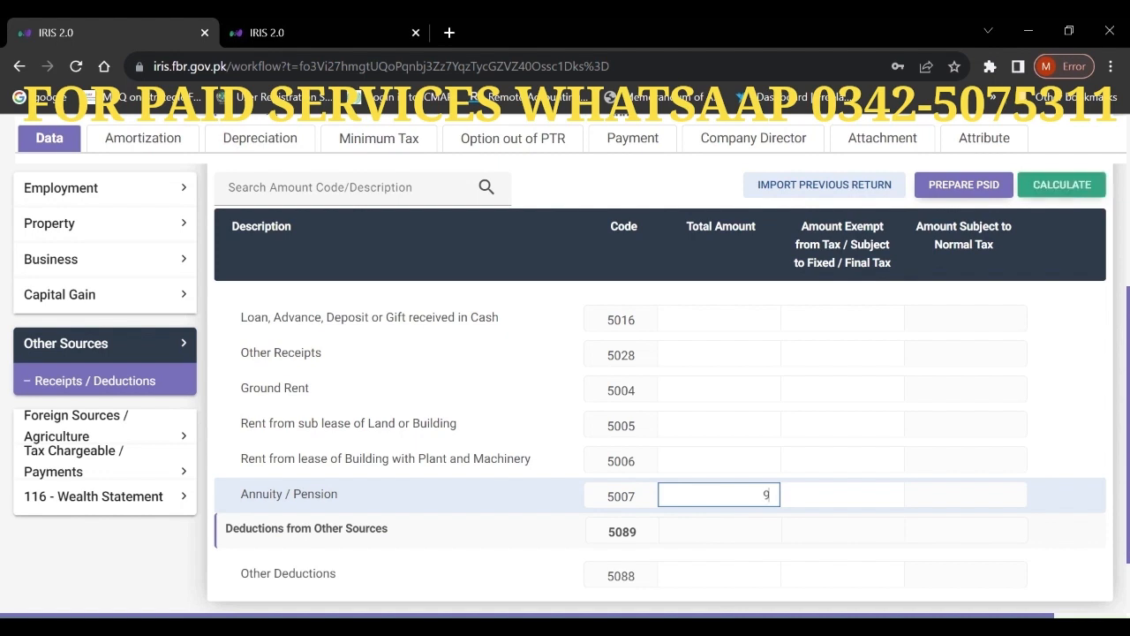
pyautogui.write('54,960')
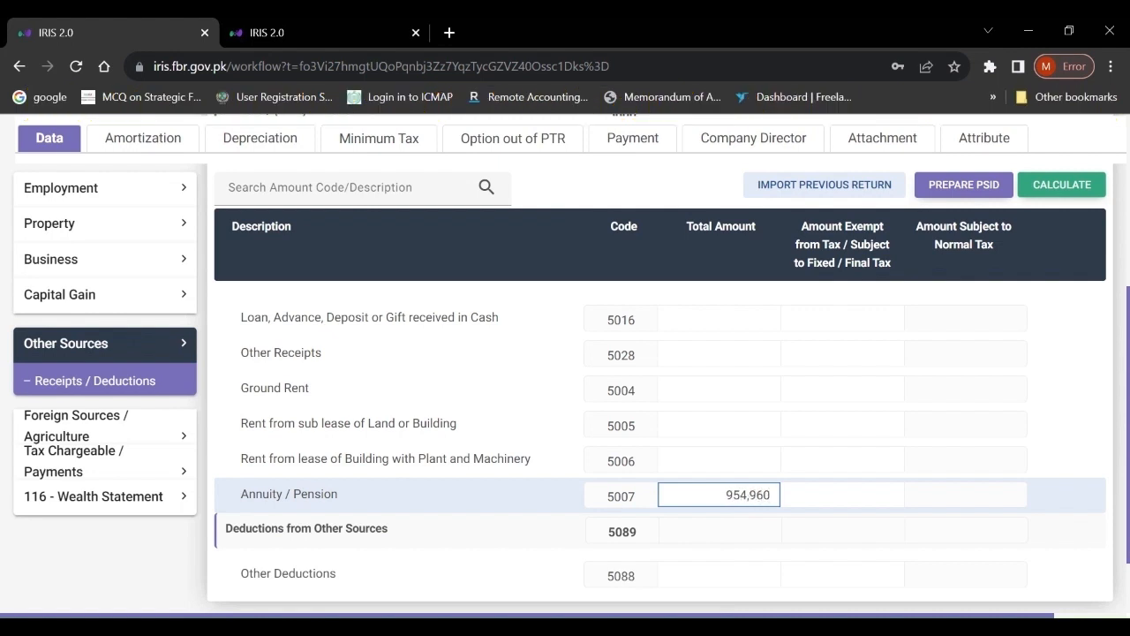
pyautogui.press('Tab')
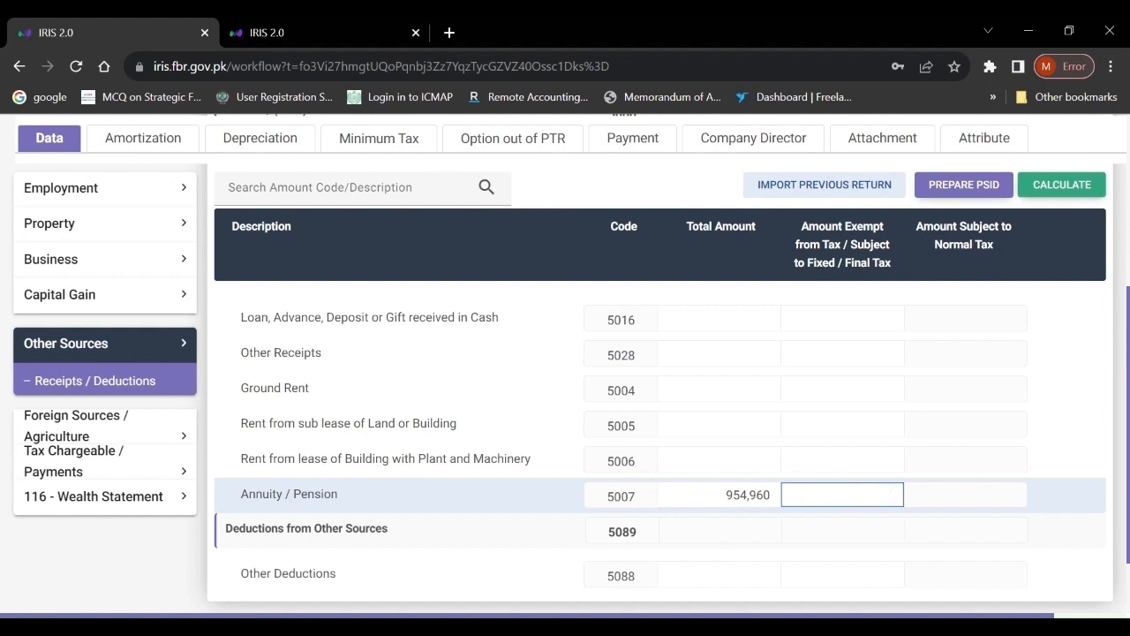
pyautogui.click(725, 495)
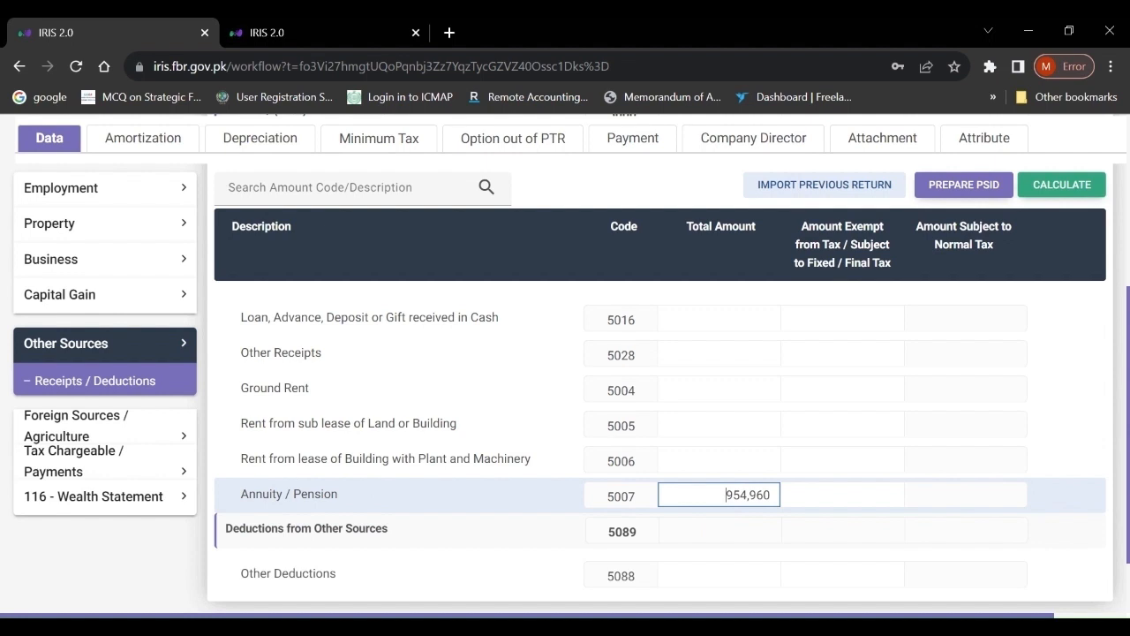
pyautogui.click(843, 496)
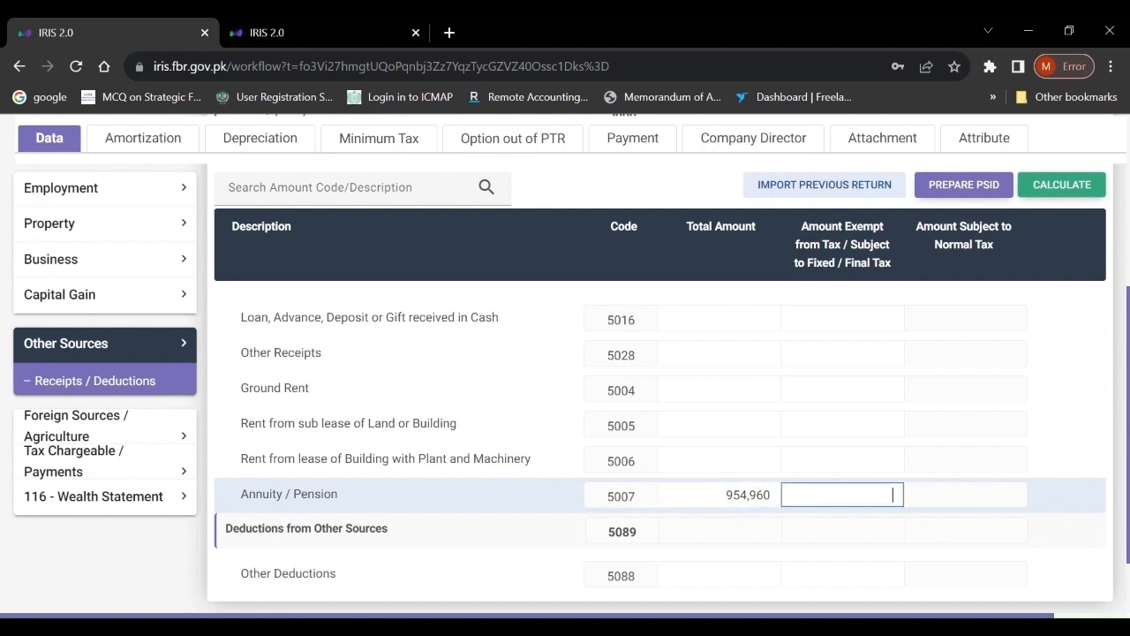
pyautogui.click(726, 495)
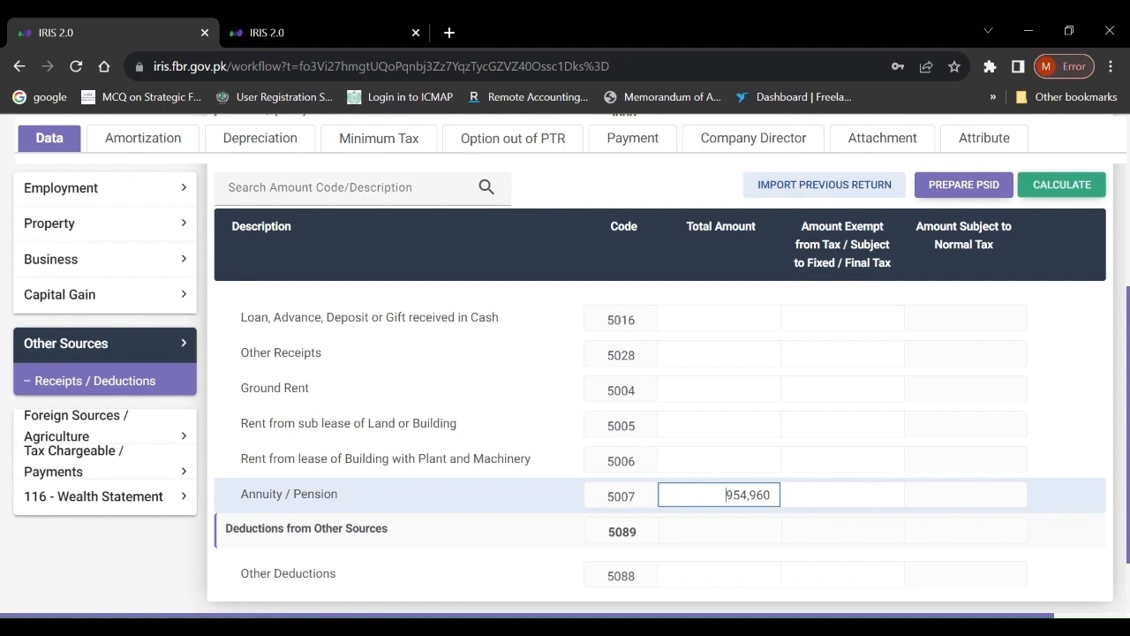
pyautogui.click(842, 495)
# - Copy 954,960 into the pension's Amount Exempt and recalculate the return
pyautogui.hotkey('ctrl', 'a')
pyautogui.hotkey('ctrl', 'c')
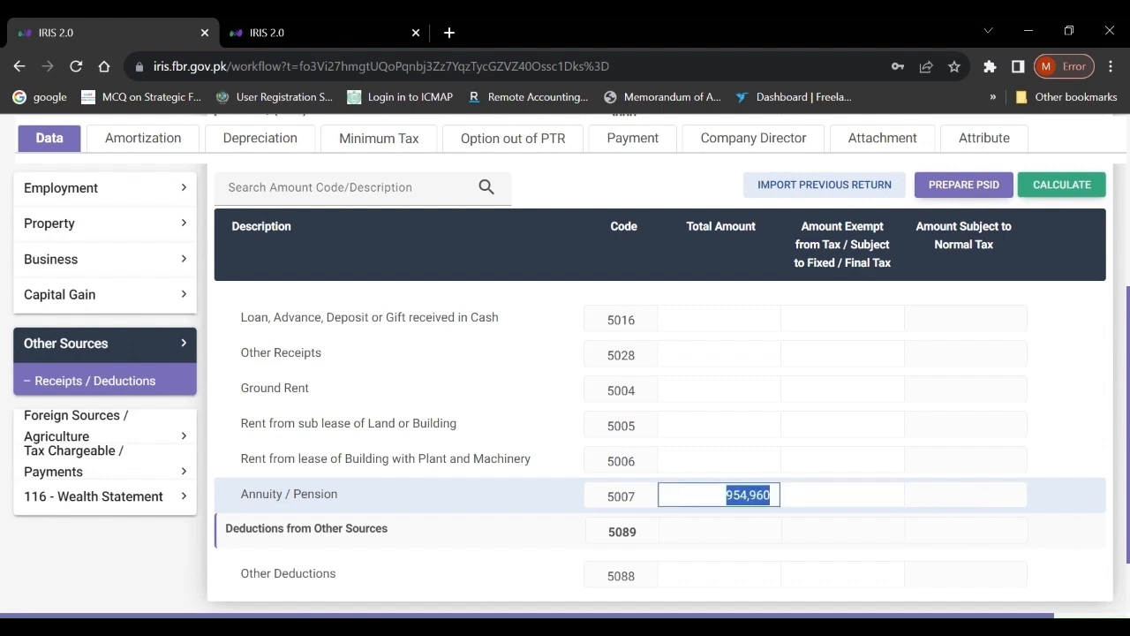
pyautogui.click(842, 494)
pyautogui.hotkey('ctrl', 'v')
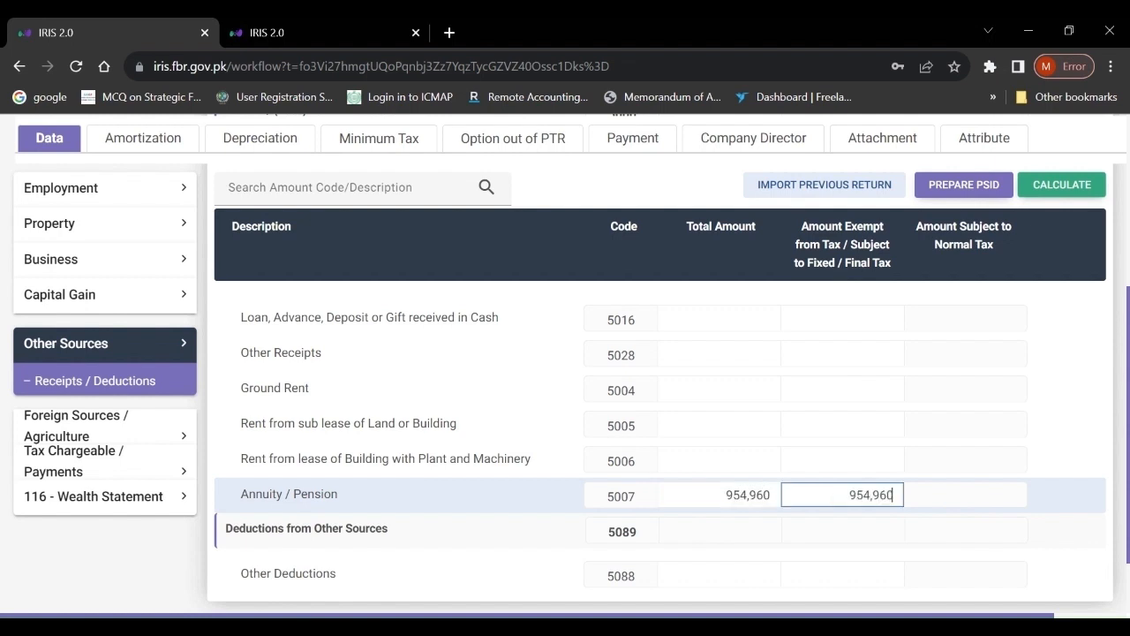
pyautogui.click(1063, 190)
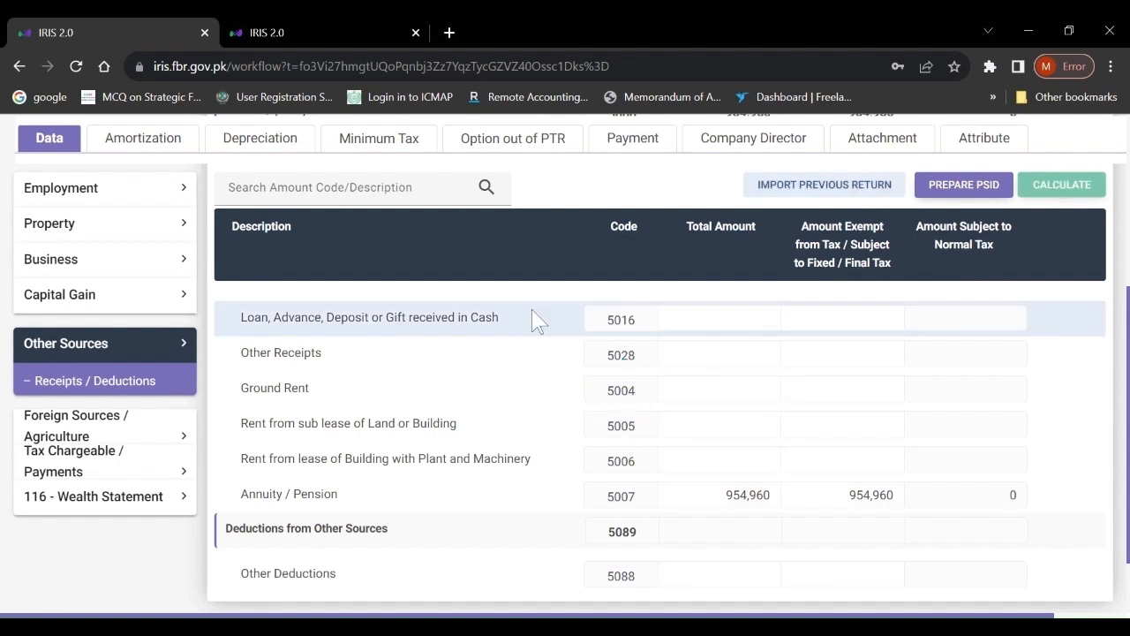
pyautogui.click(110, 467)
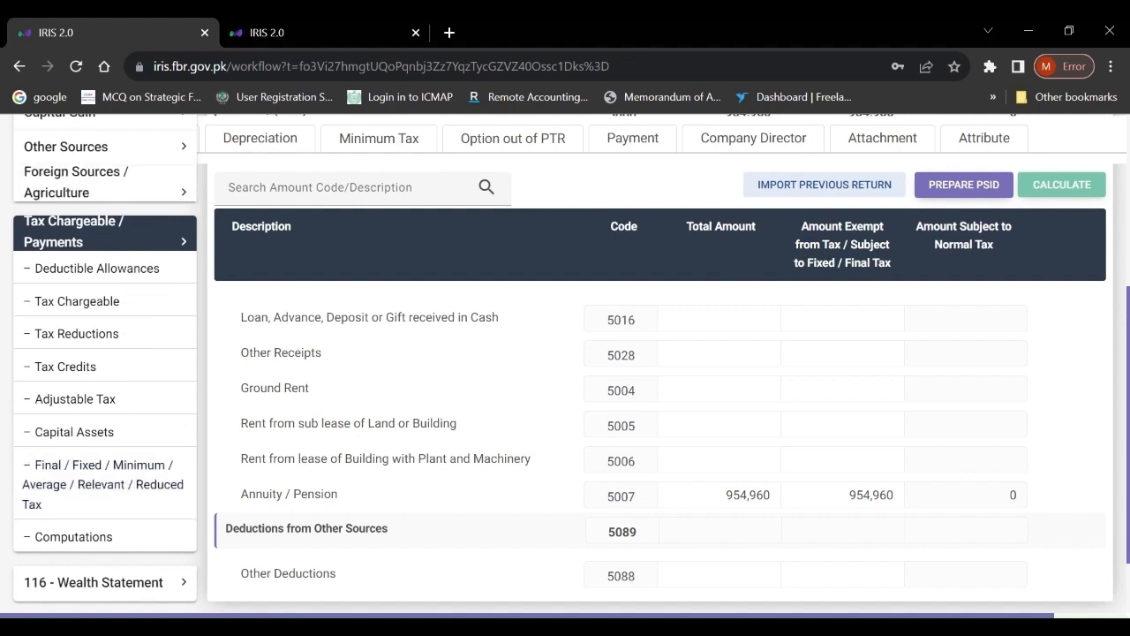
# - Return to the Other Sources Receipts / Deductions form and scroll down to Other Receipts
pyautogui.click(93, 146)
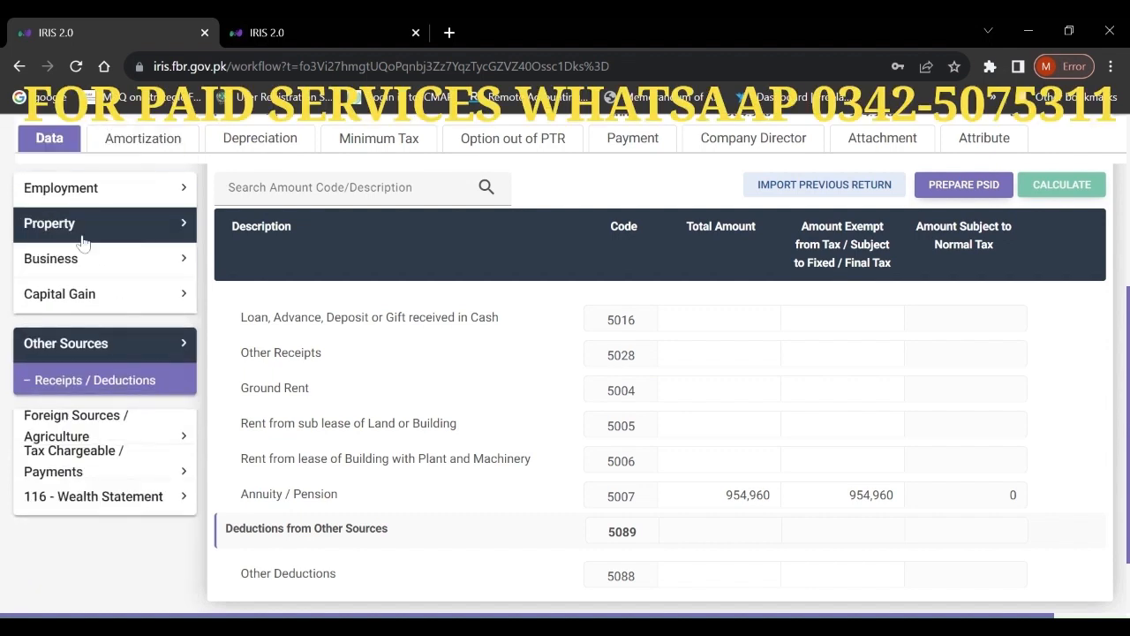
pyautogui.click(97, 381)
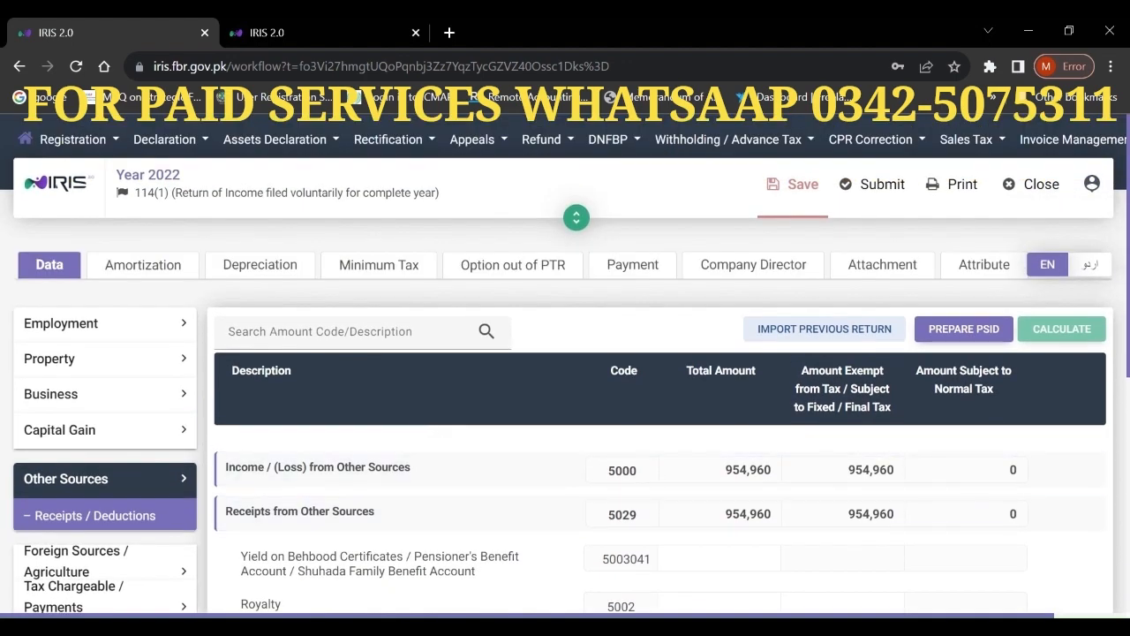
pyautogui.scroll(-5, 565, 398)
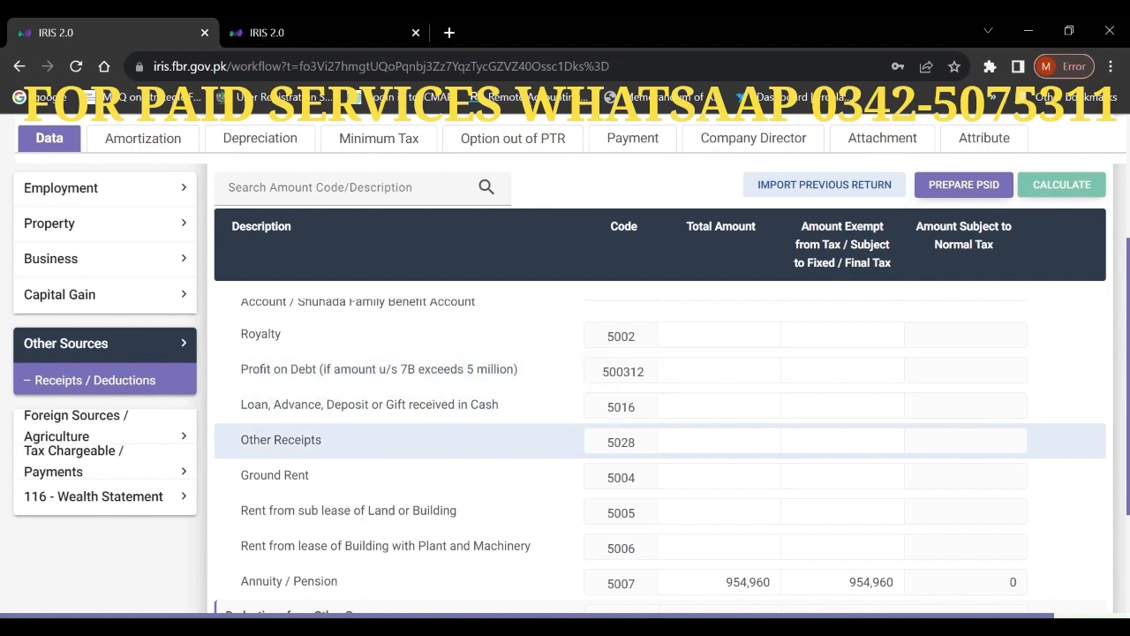
# - Enter 240,869 as the Other Receipts (5028) total amount
pyautogui.click(719, 441)
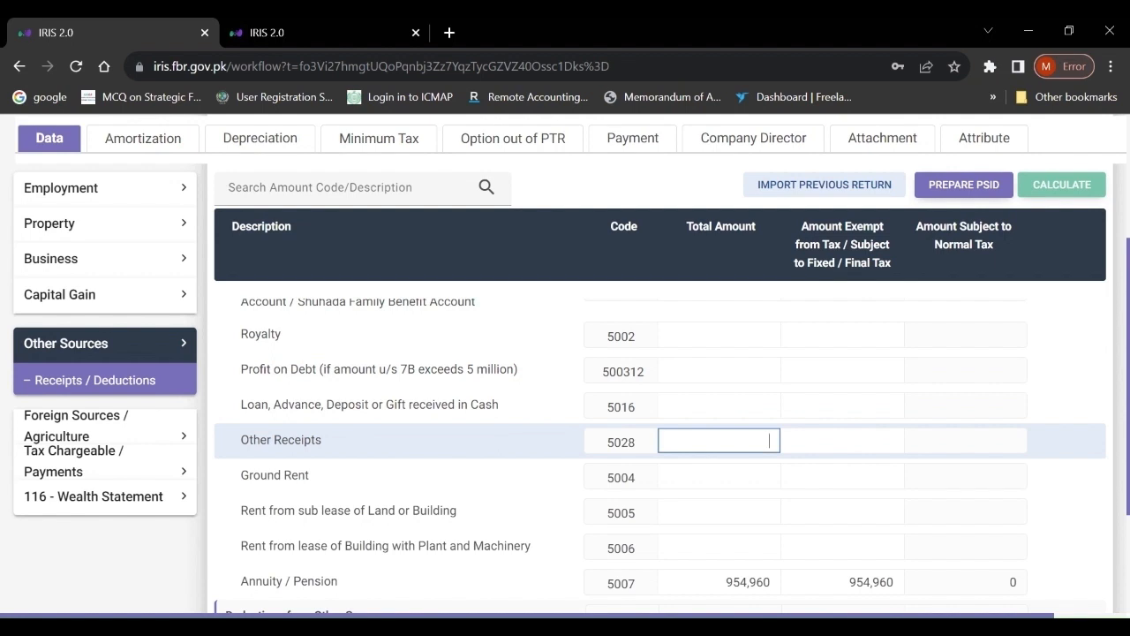
pyautogui.write('240')
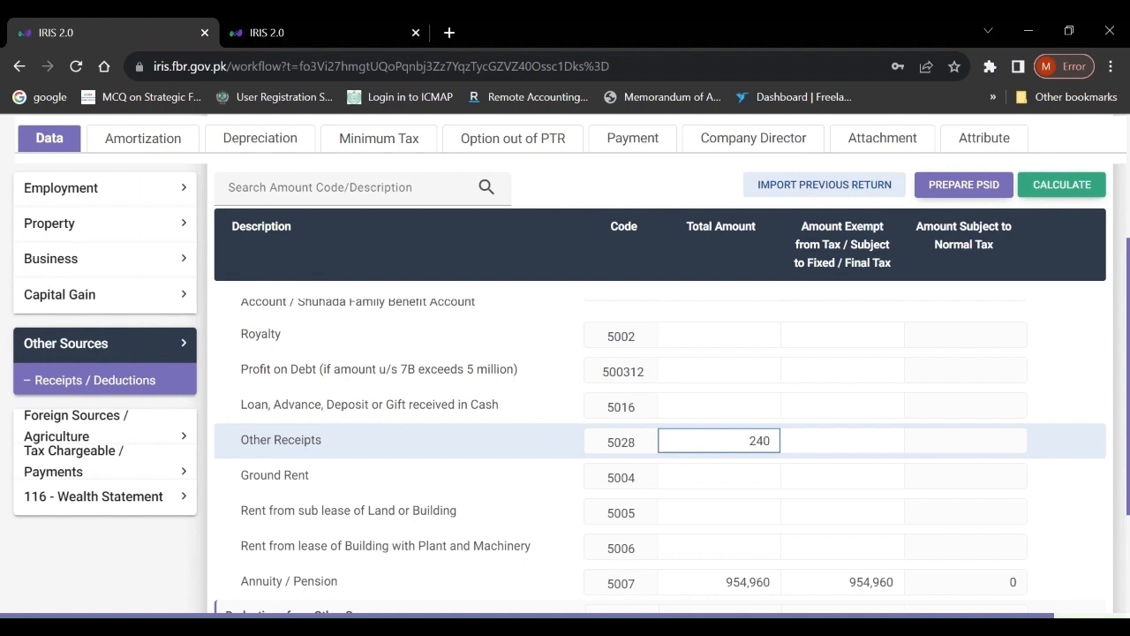
pyautogui.write(',869')
pyautogui.press('Tab')
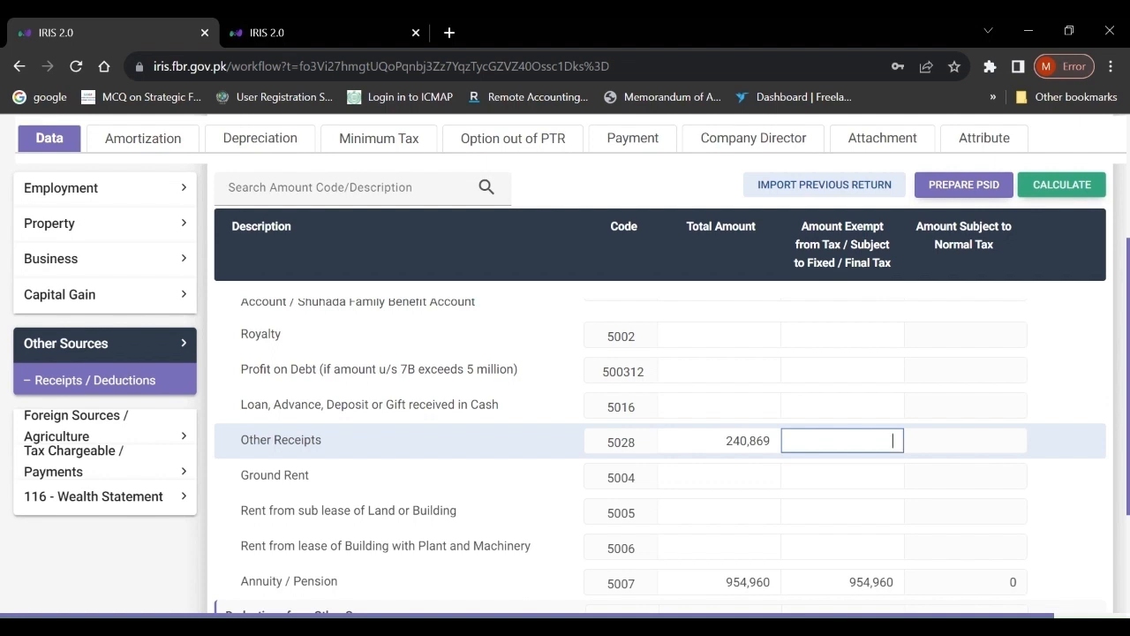
# - Copy 240,869 into the Other Receipts Amount Exempt and recalculate the return
pyautogui.doubleClick(748, 440)
pyautogui.hotkey('ctrl', 'c')
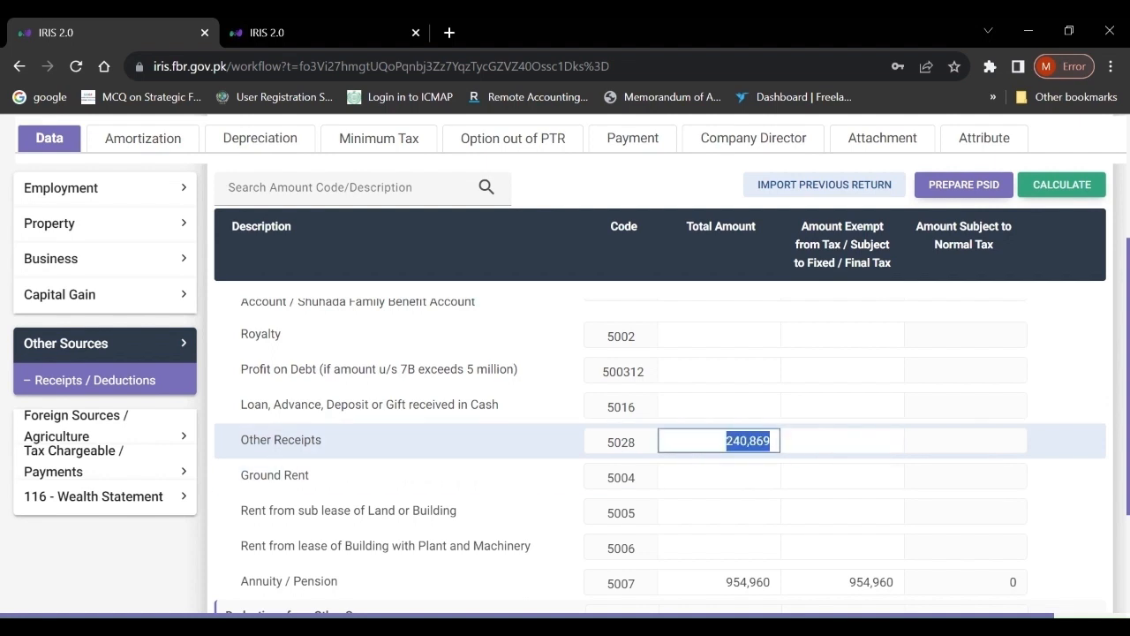
pyautogui.press('Tab')
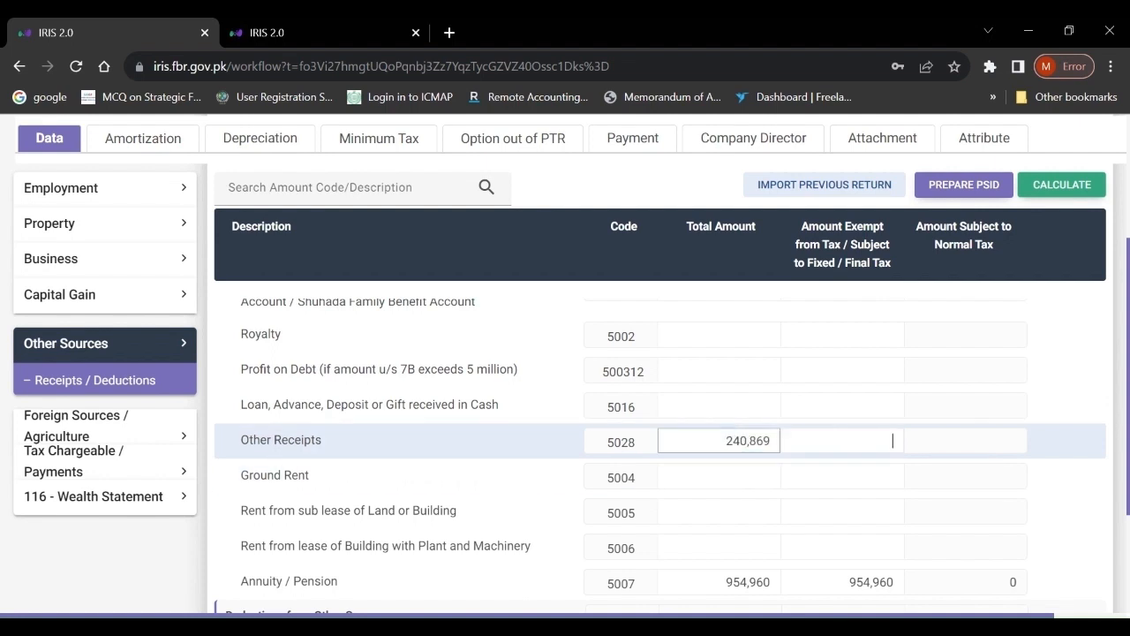
pyautogui.hotkey('ctrl', 'v')
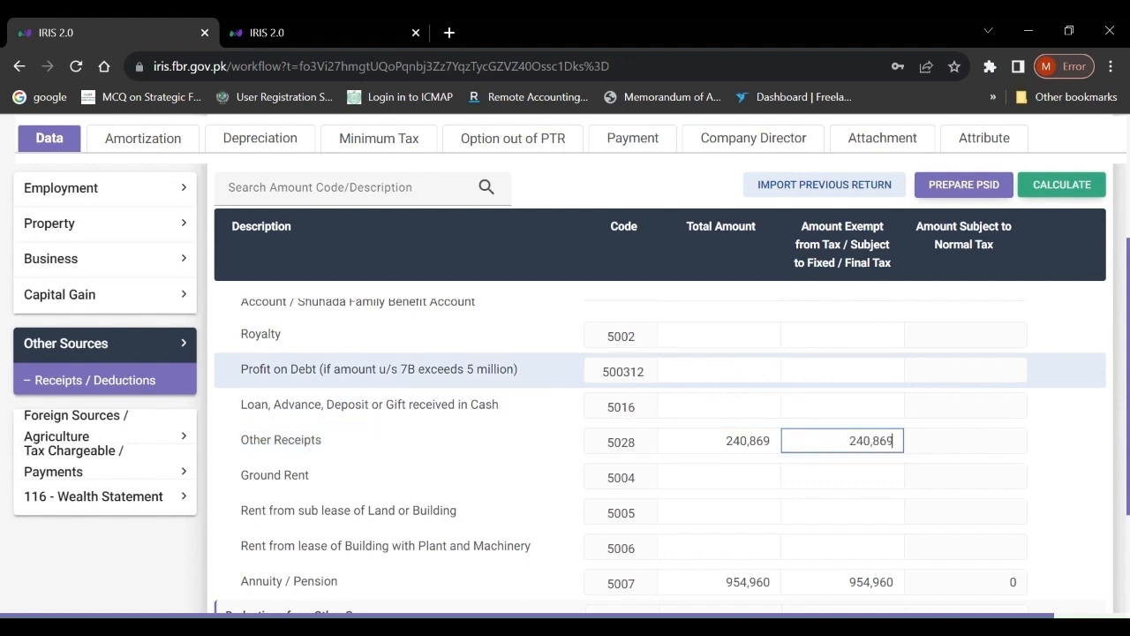
pyautogui.click(719, 370)
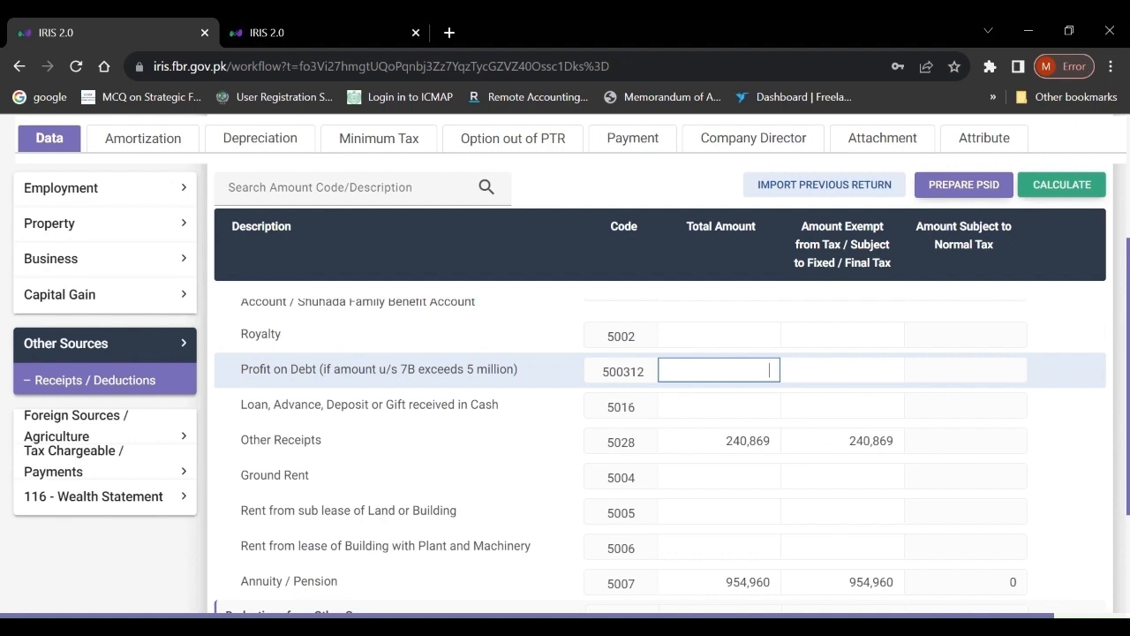
pyautogui.press('Tab')
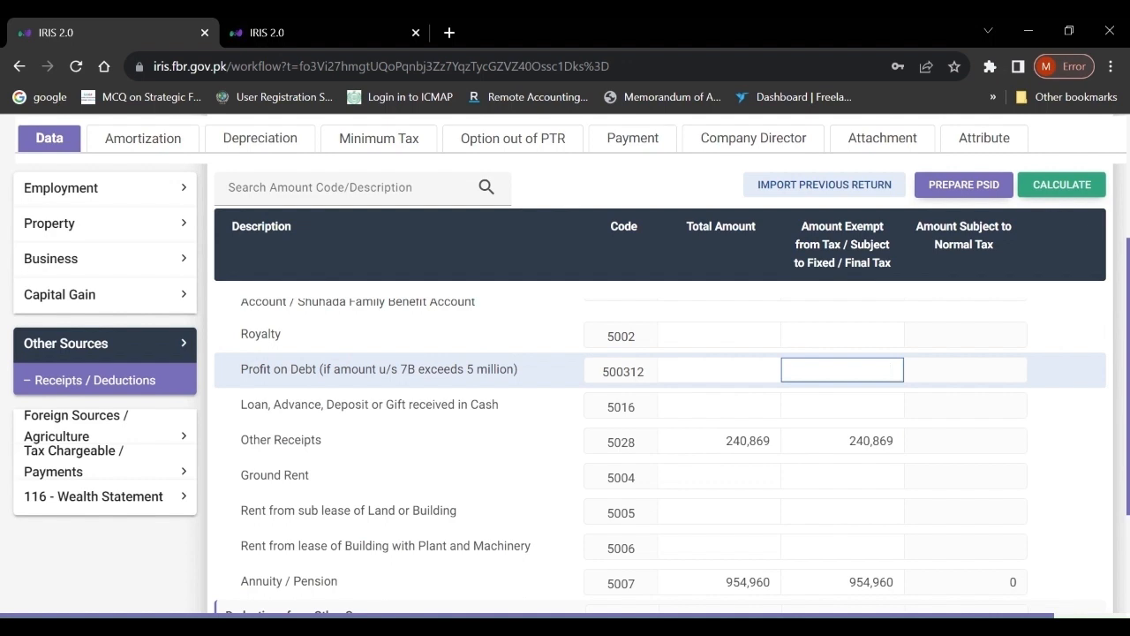
pyautogui.click(844, 440)
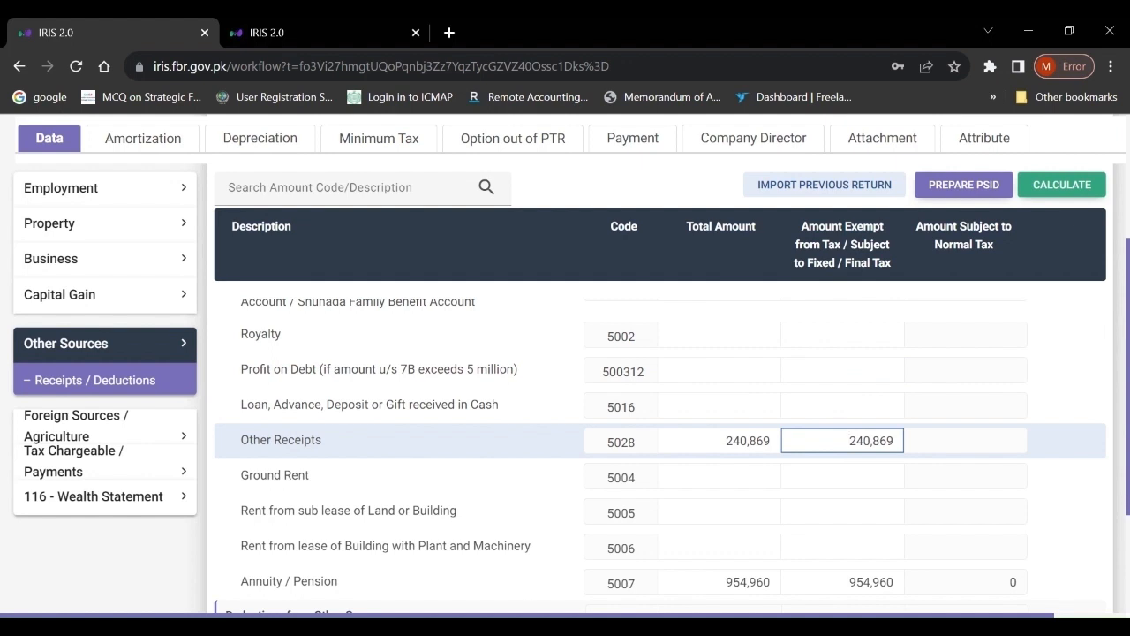
pyautogui.click(1062, 187)
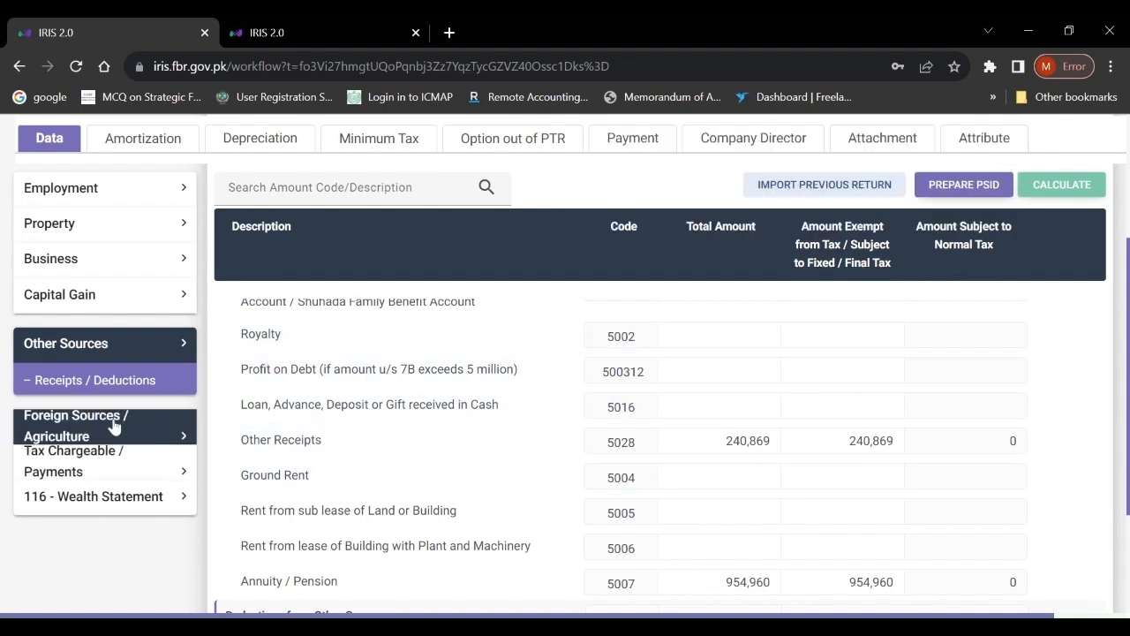
# - Expand Tax Chargeable / Payments in the sidebar and open the Adjustable Tax schedule
pyautogui.click(82, 471)
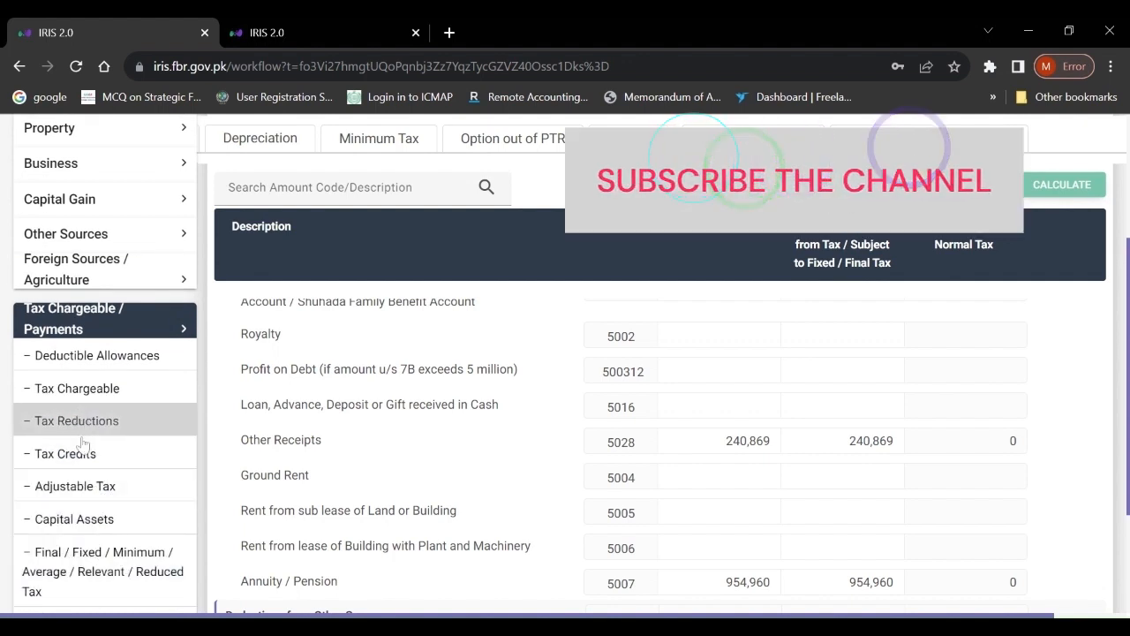
pyautogui.click(114, 320)
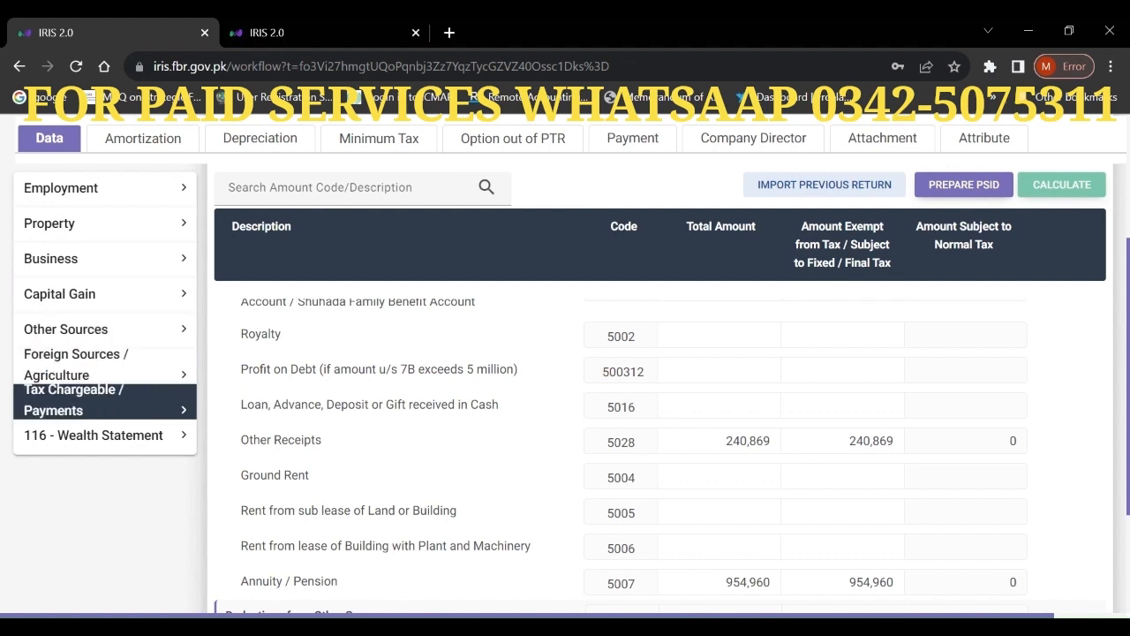
pyautogui.click(97, 403)
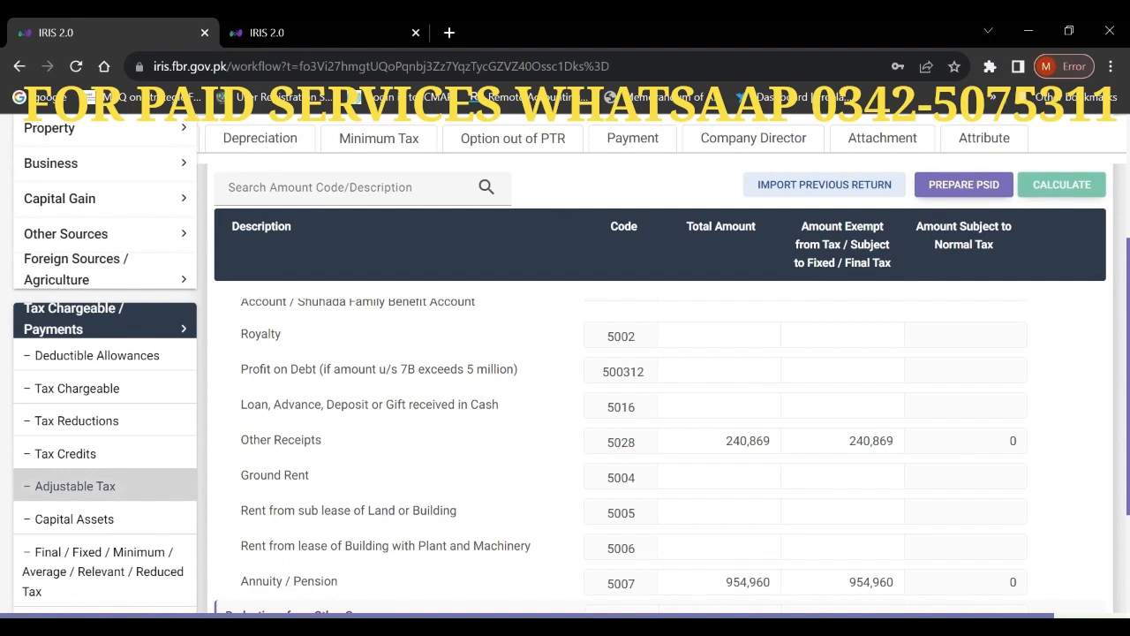
pyautogui.click(92, 493)
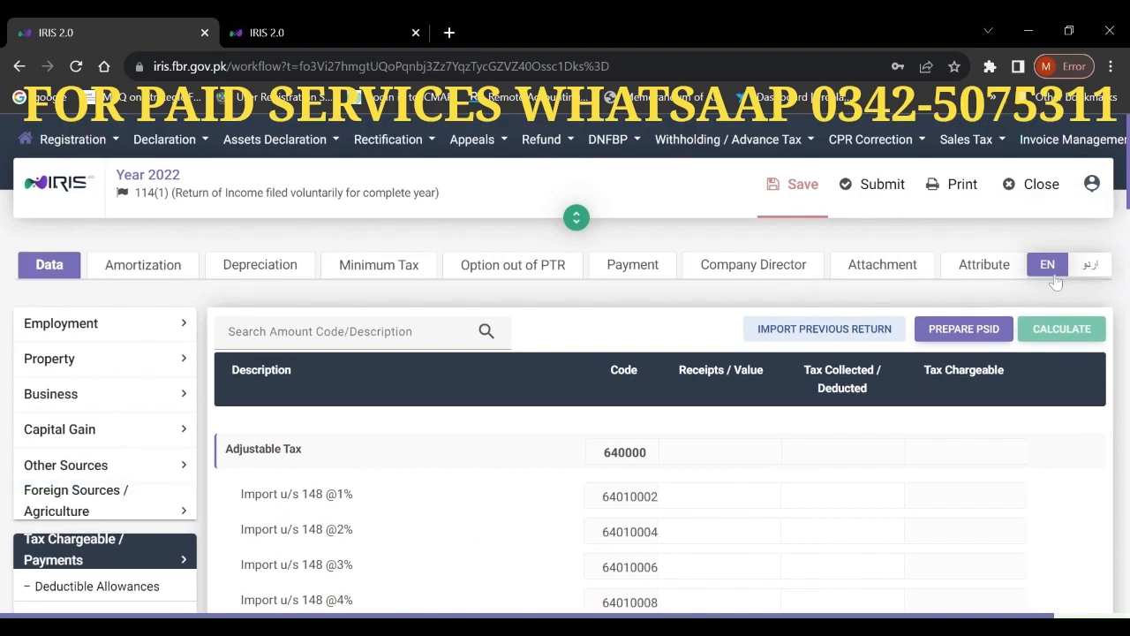
# - Switch to the Final / Fixed / Minimum / Average / Relevant / Reduced Tax schedule and scroll through its rows
pyautogui.scroll(-20, 660, 441)
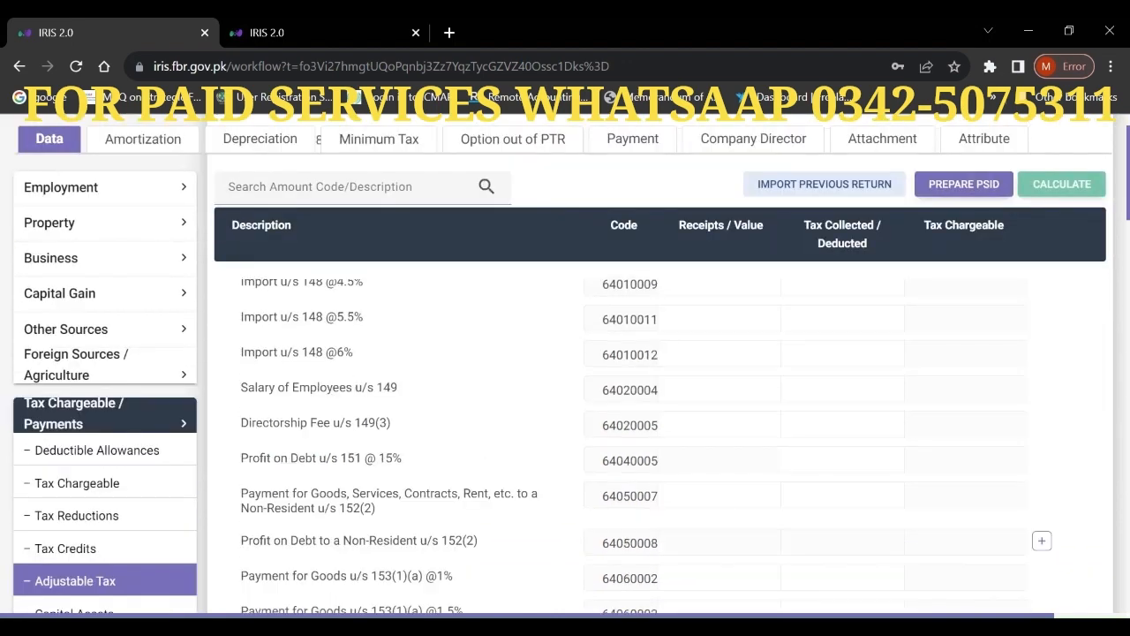
pyautogui.scroll(-4, 660, 441)
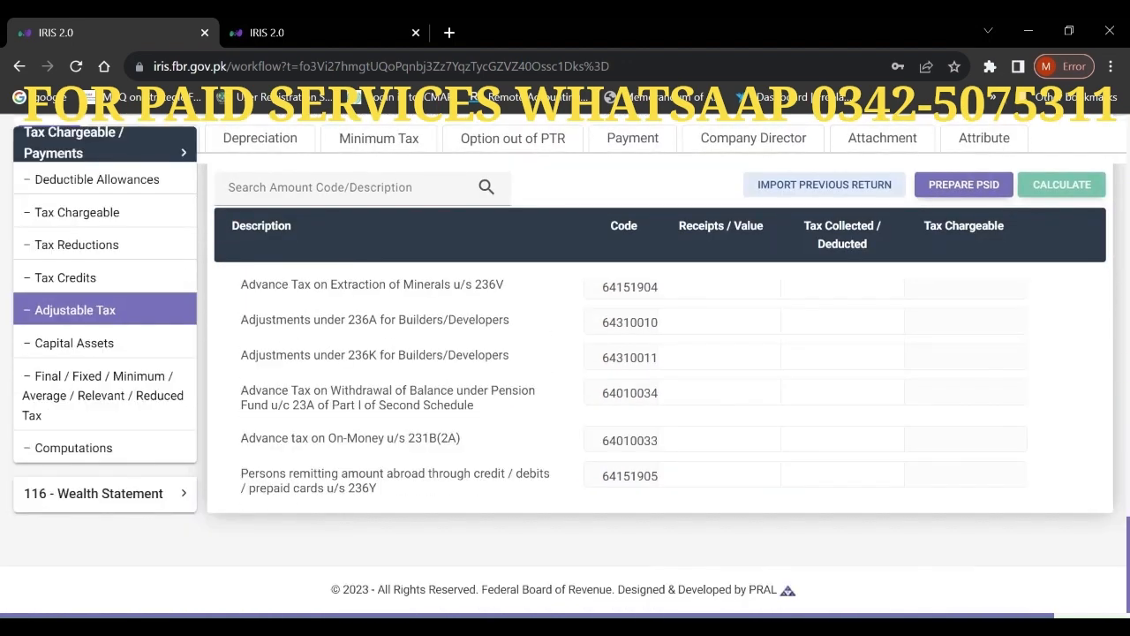
pyautogui.click(99, 387)
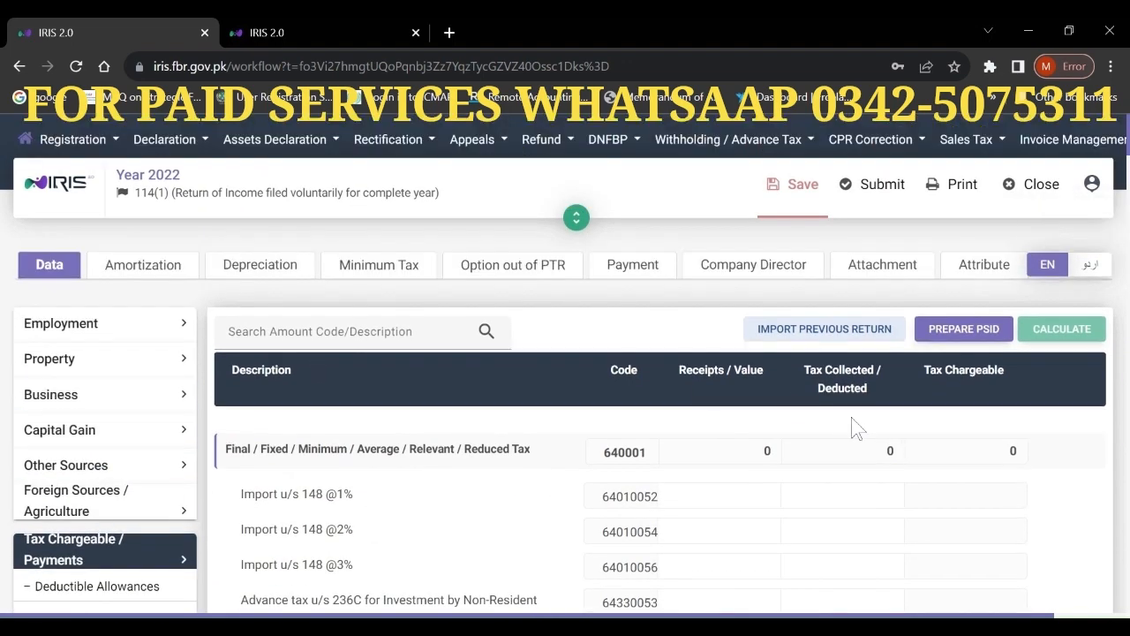
pyautogui.scroll(-4, 859, 428)
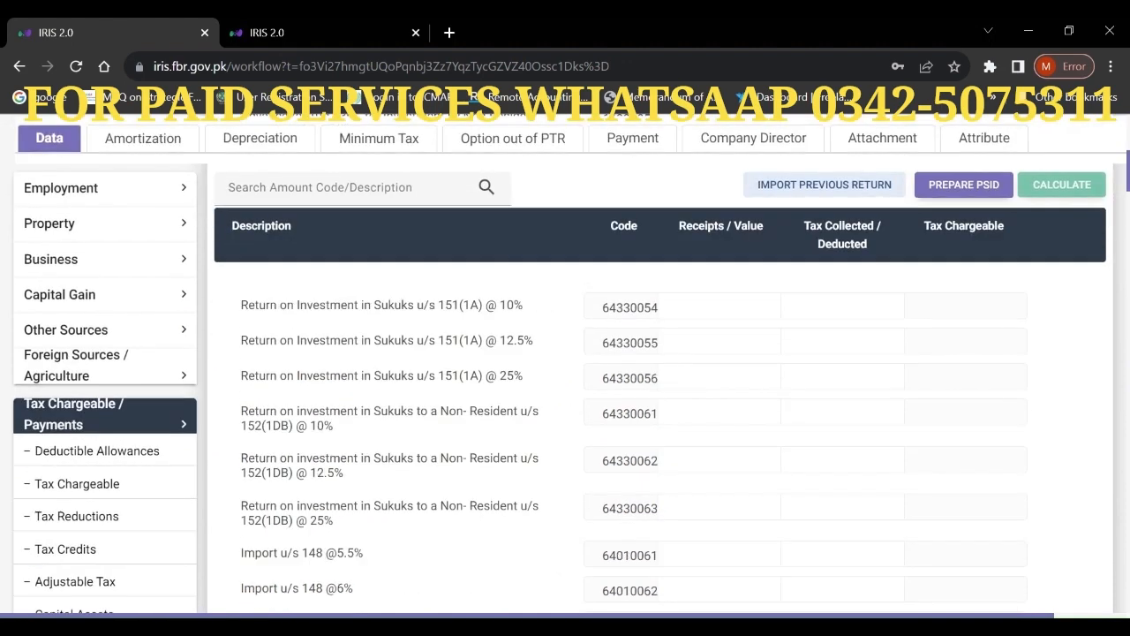
pyautogui.scroll(-5, 662, 441)
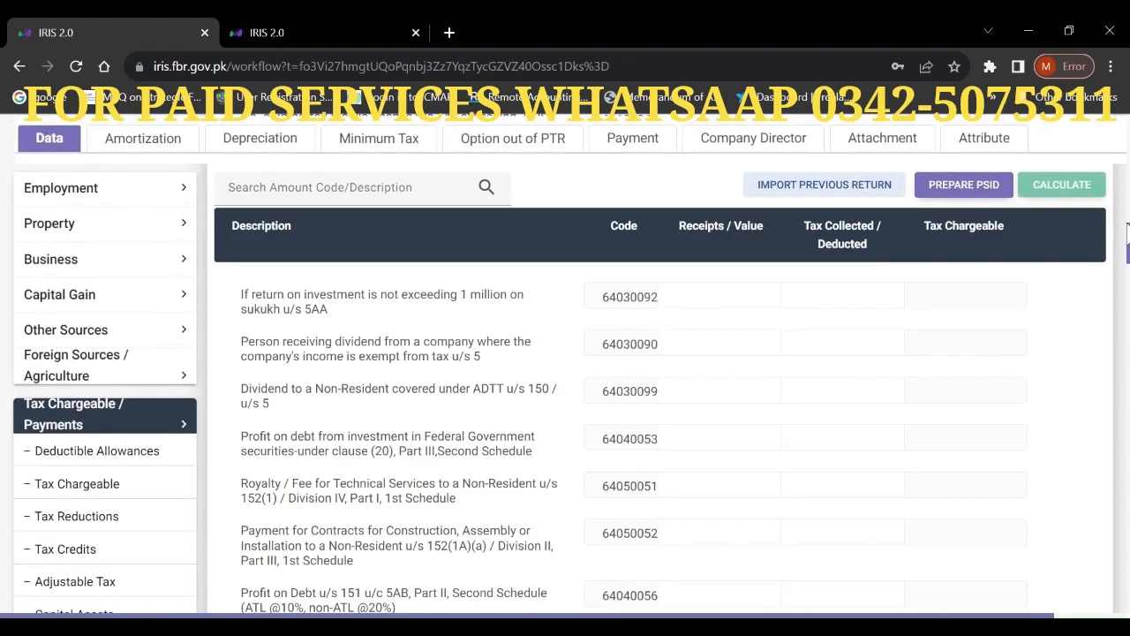
pyautogui.scroll(-3, 663, 442)
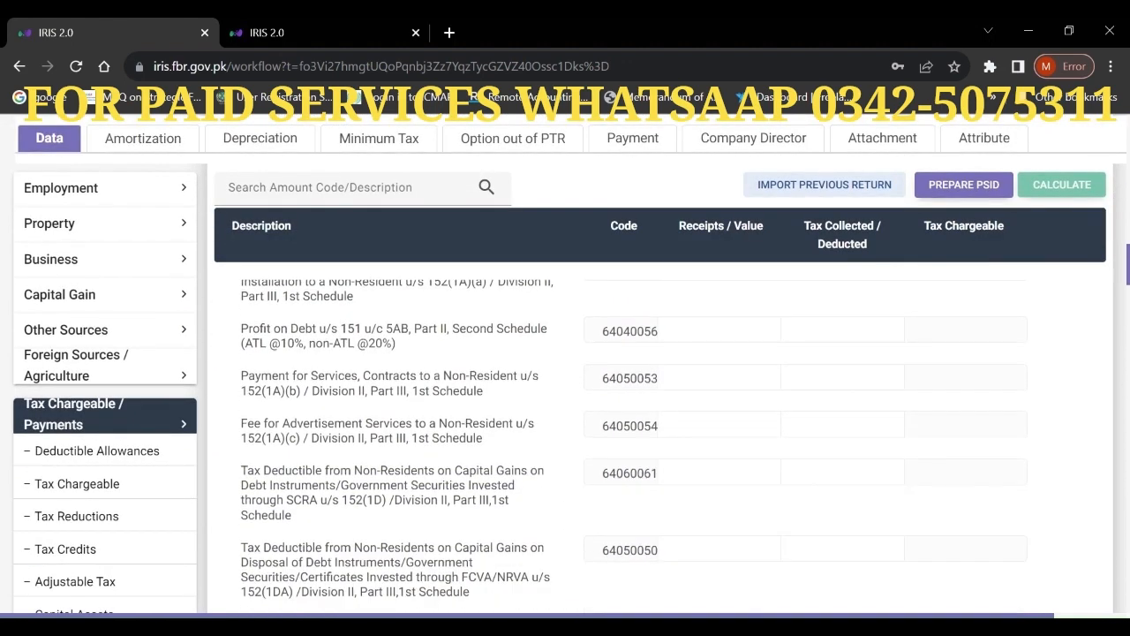
pyautogui.scroll(-5, 662, 442)
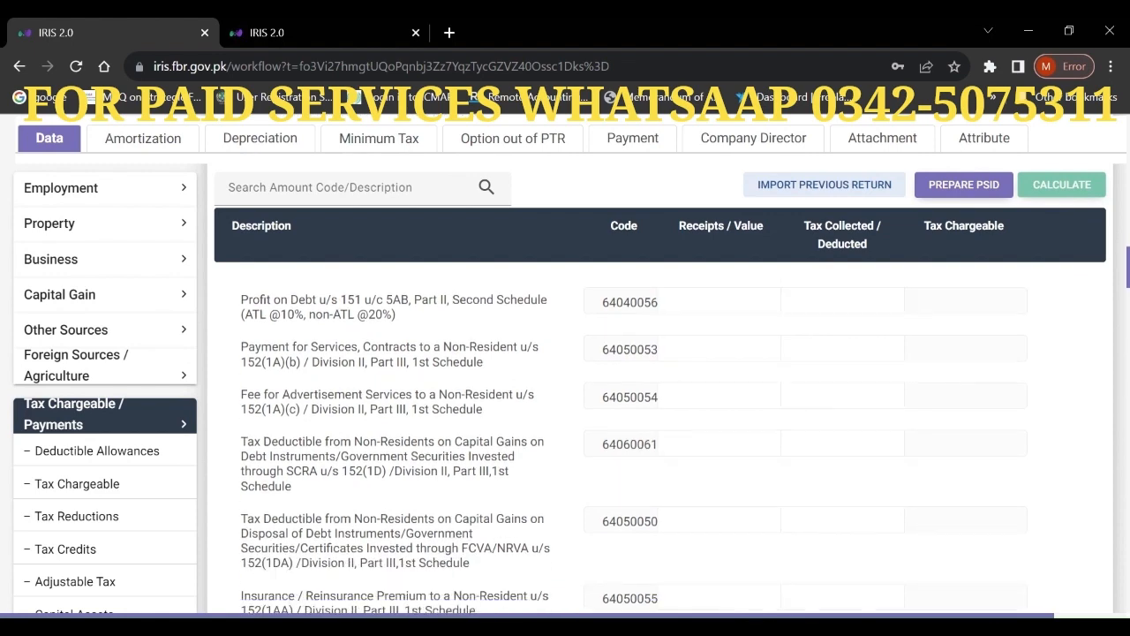
pyautogui.scroll(-3, 633, 447)
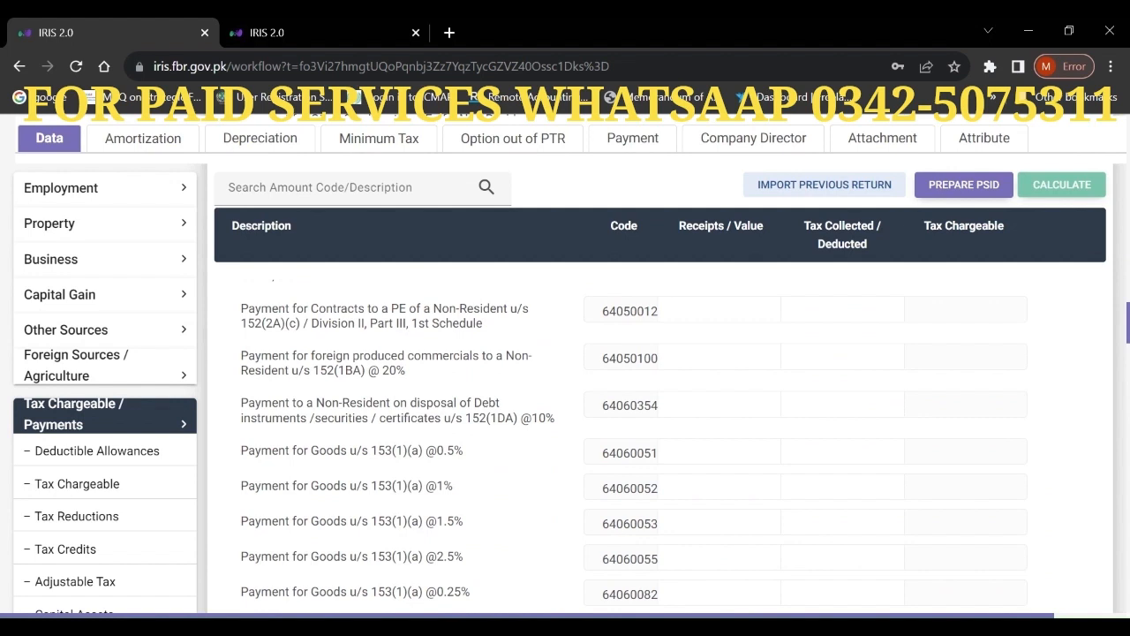
# - Search the page for 7B and open the Investment form for Profit on debt u/s 7B
pyautogui.hotkey('ctrl', 'f')
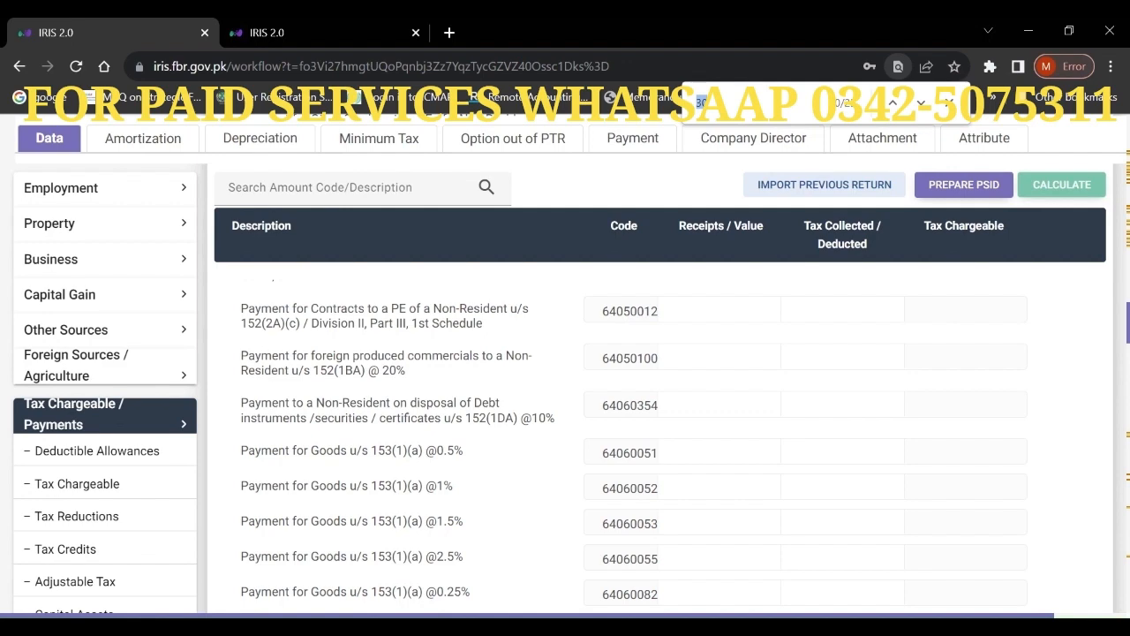
pyautogui.write('7B')
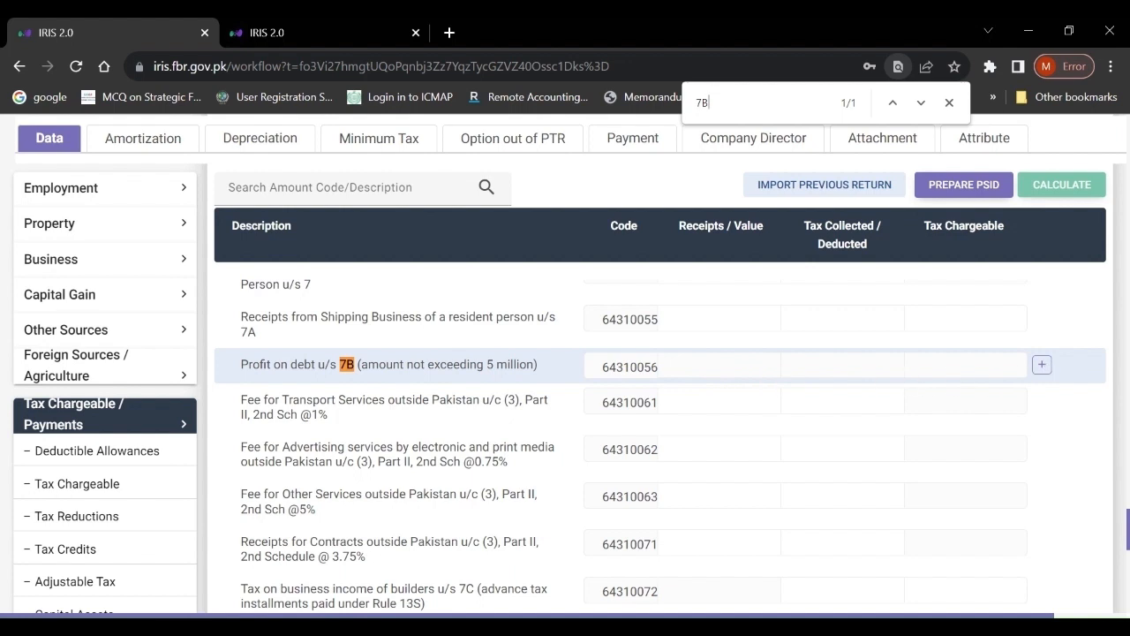
pyautogui.click(1044, 364)
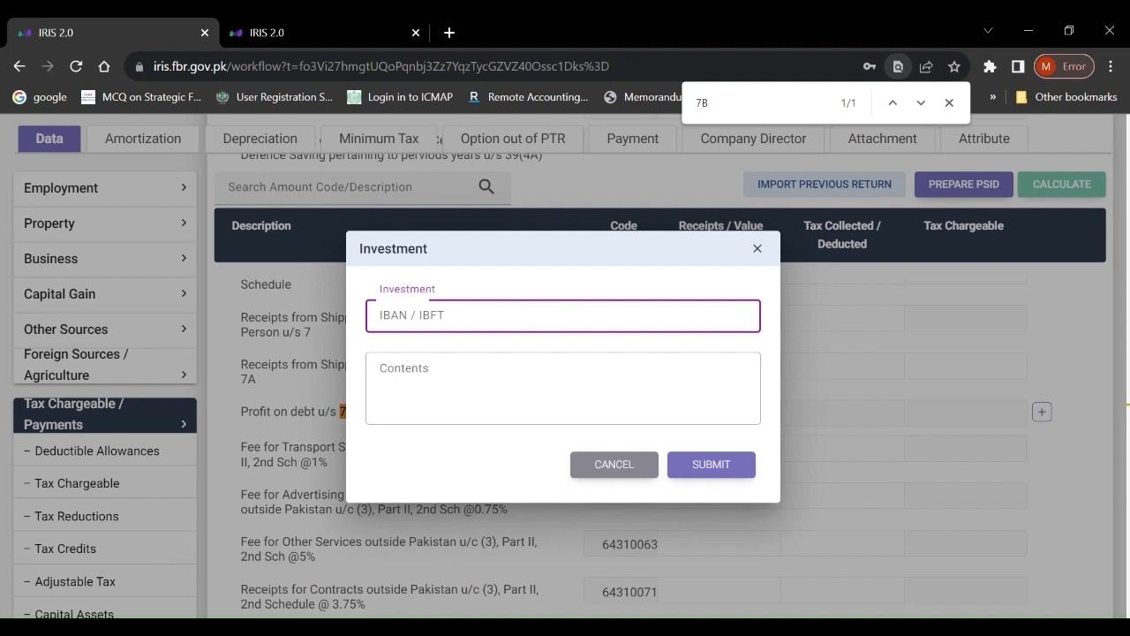
pyautogui.hotkey('ctrl', 'v')
pyautogui.press('BackSpace')
pyautogui.press('BackSpace')
pyautogui.press('BackSpace')
pyautogui.press('BackSpace')
pyautogui.press('BackSpace')
pyautogui.press('BackSpace')
pyautogui.press('BackSpace')
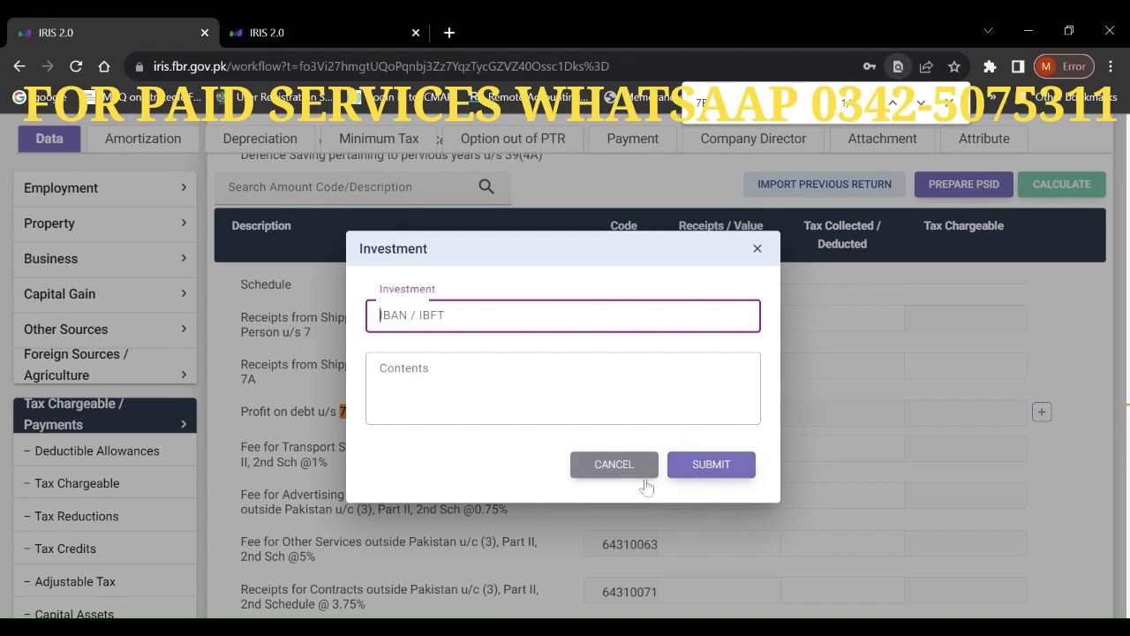
pyautogui.click(616, 464)
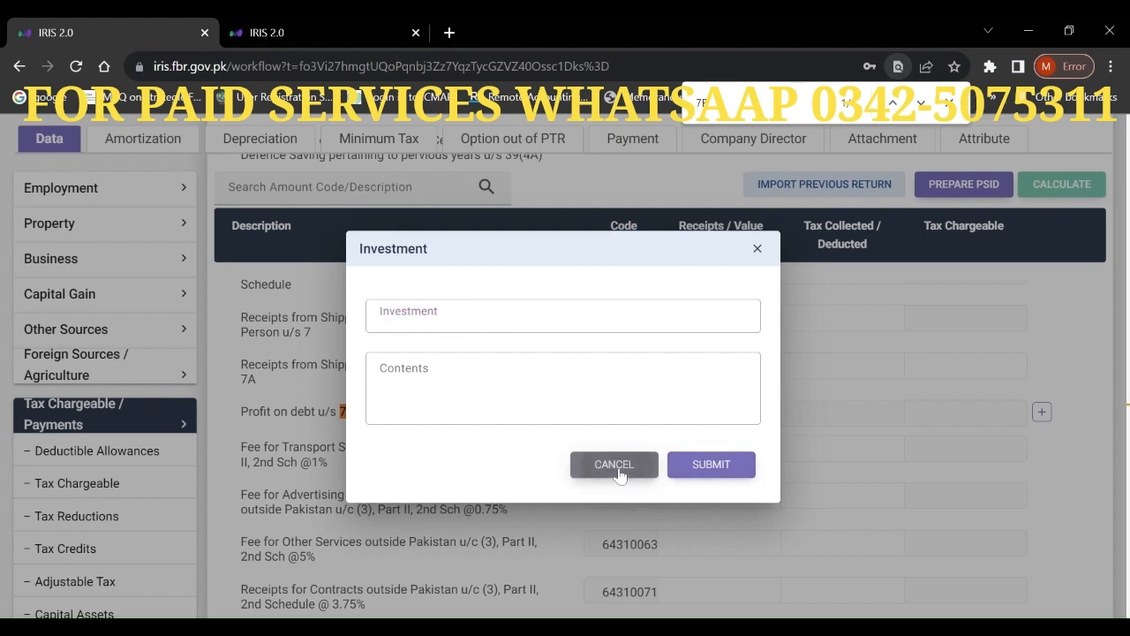
pyautogui.scroll(-1, 620, 476)
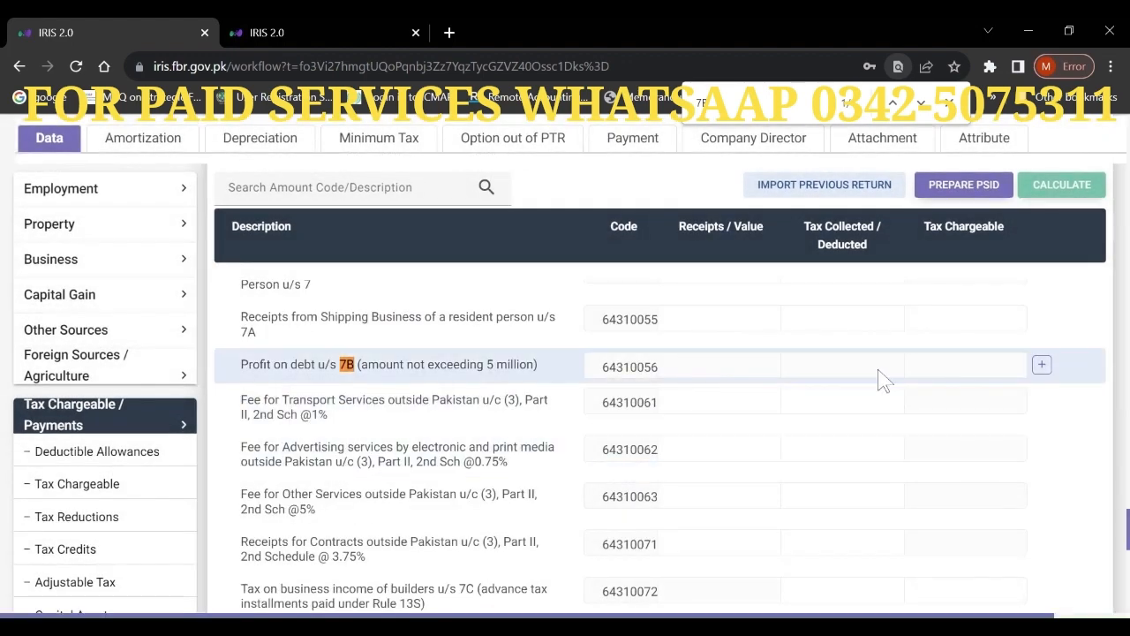
pyautogui.click(1042, 366)
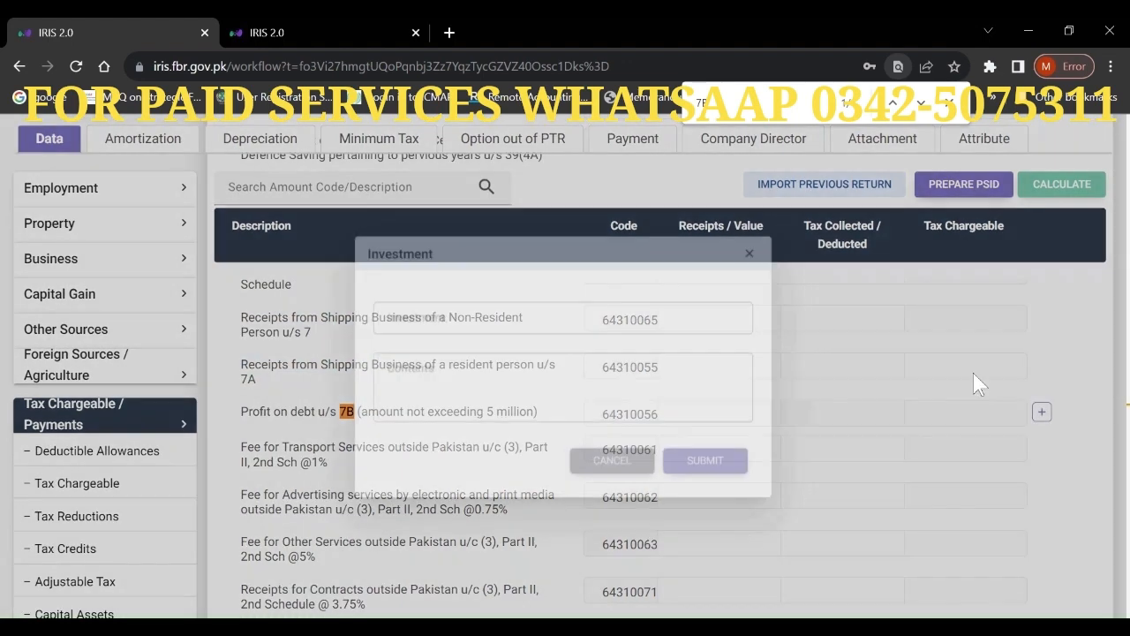
# - Add the 7B bank account entry with its IBAN and contents 'MCB PLS ACCOUNT QISSA KHAWANI BAZAR PESHAWAR'
pyautogui.click(507, 322)
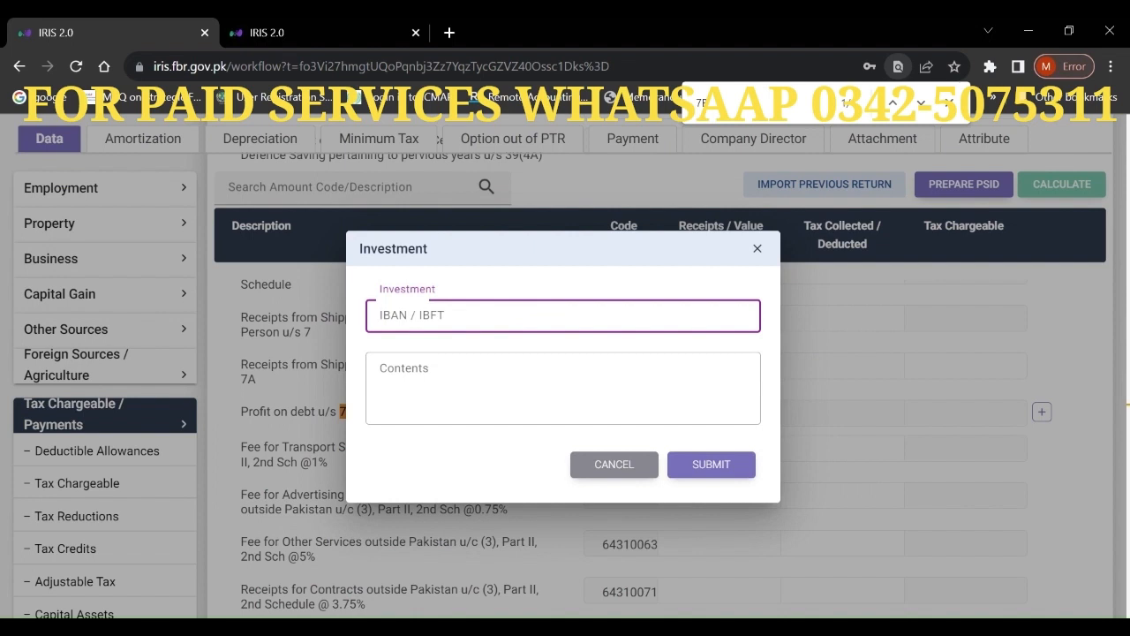
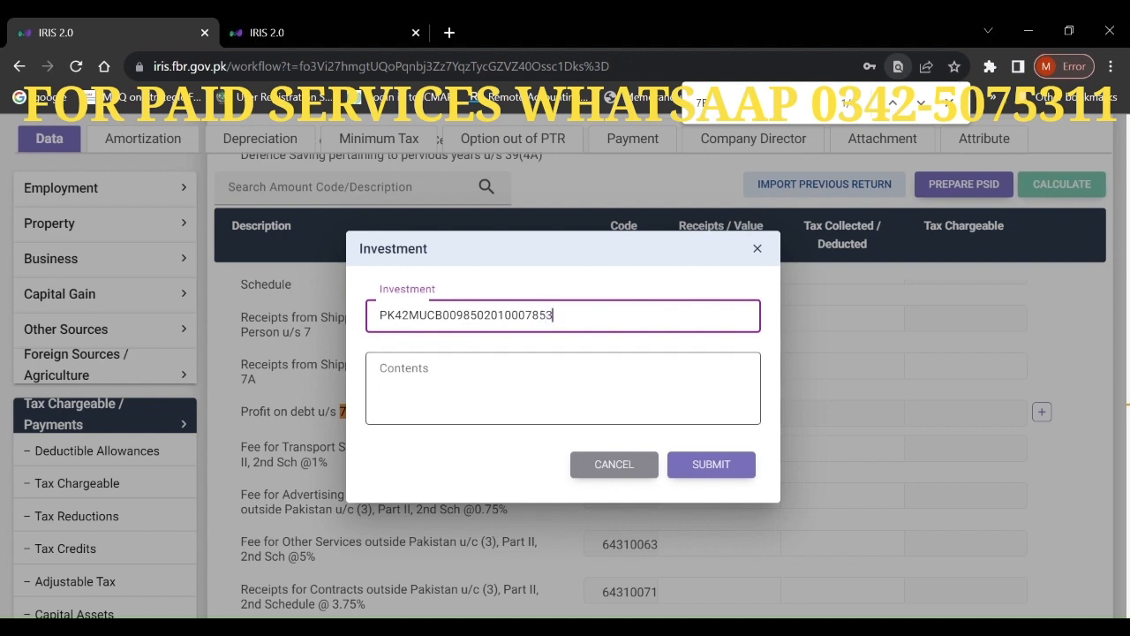
pyautogui.click(563, 388)
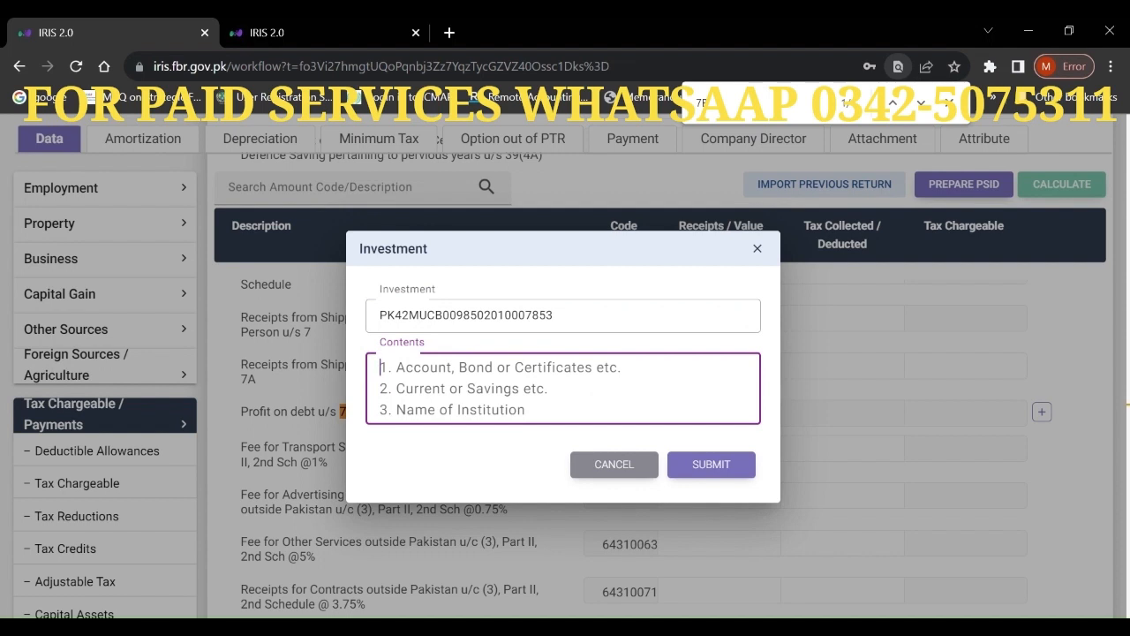
pyautogui.write('MCB ')
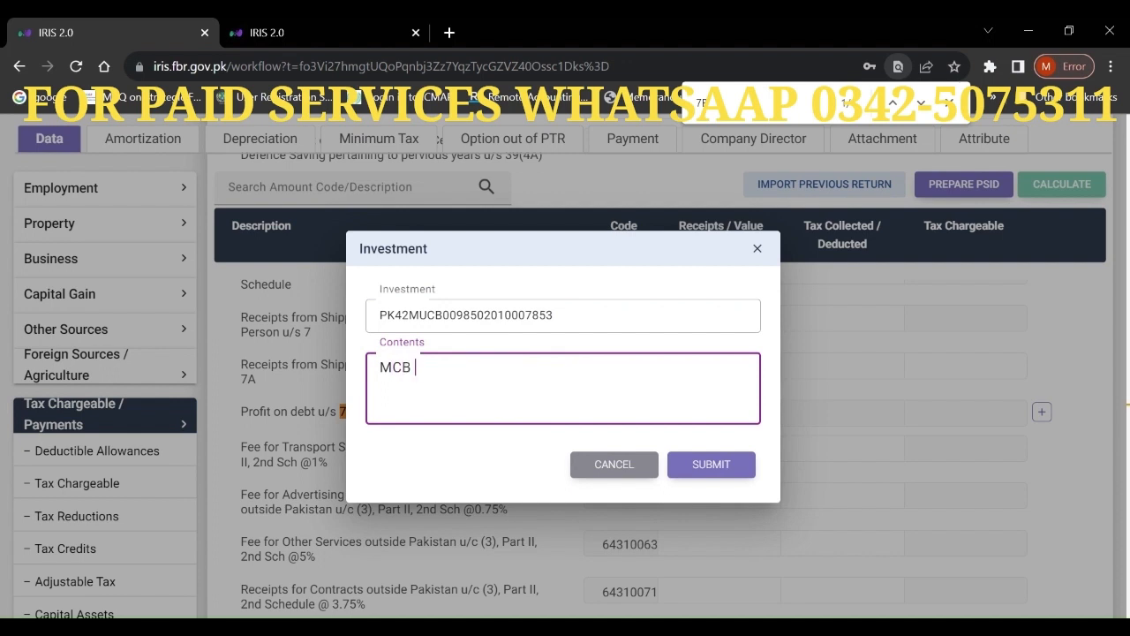
pyautogui.write('PLS ACCOUNT')
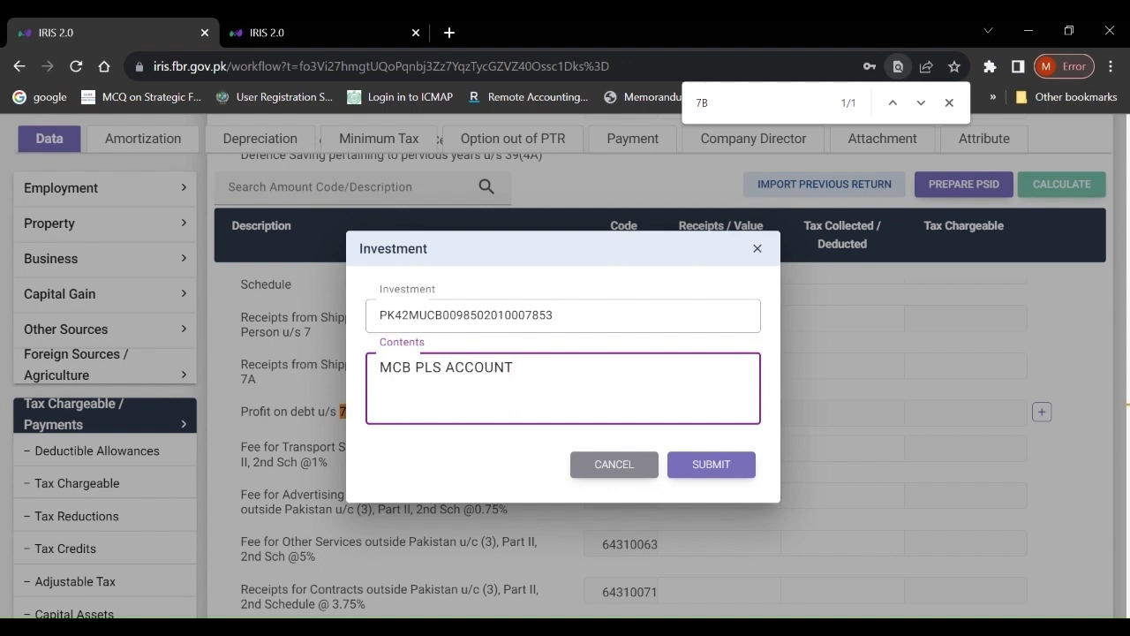
pyautogui.write('QISSA KHAWA')
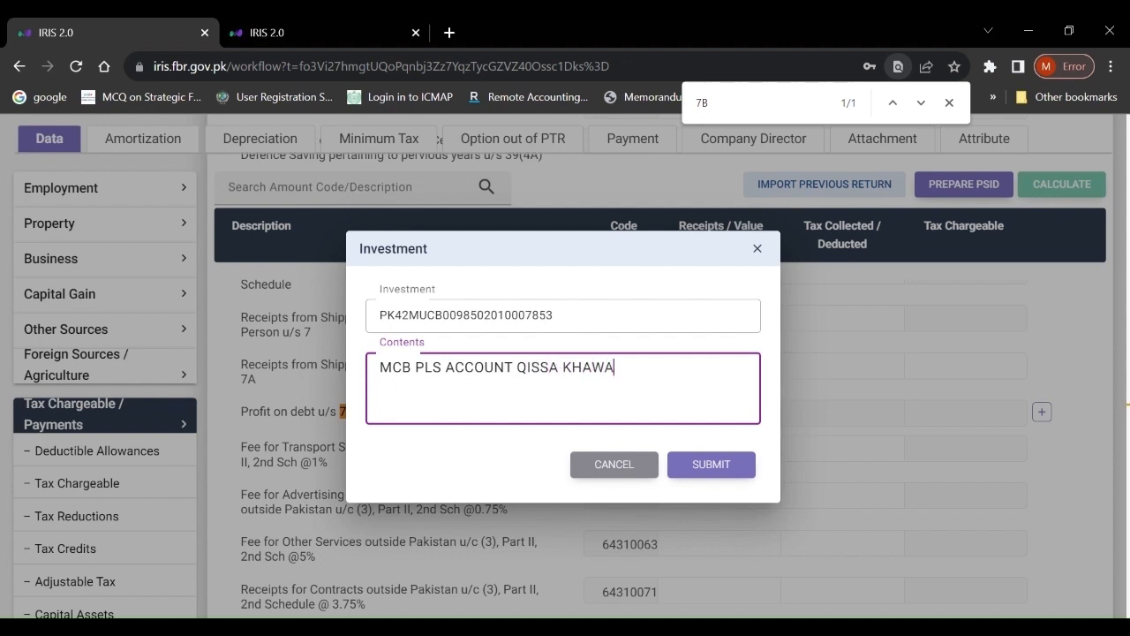
pyautogui.write('NI BAZAR PESHAWAR')
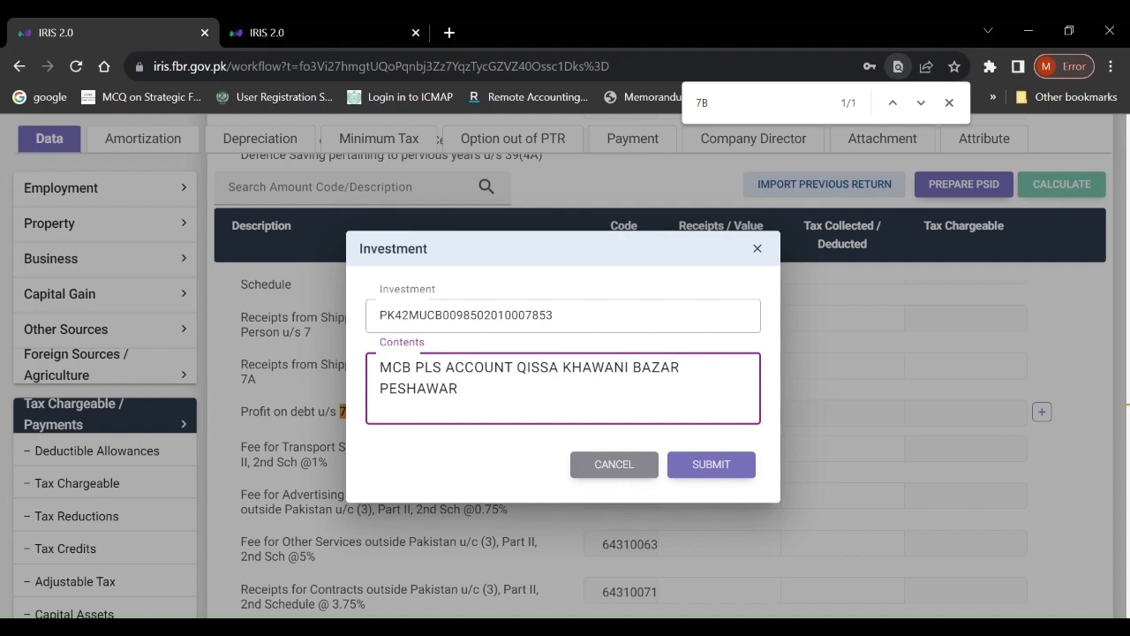
pyautogui.click(730, 473)
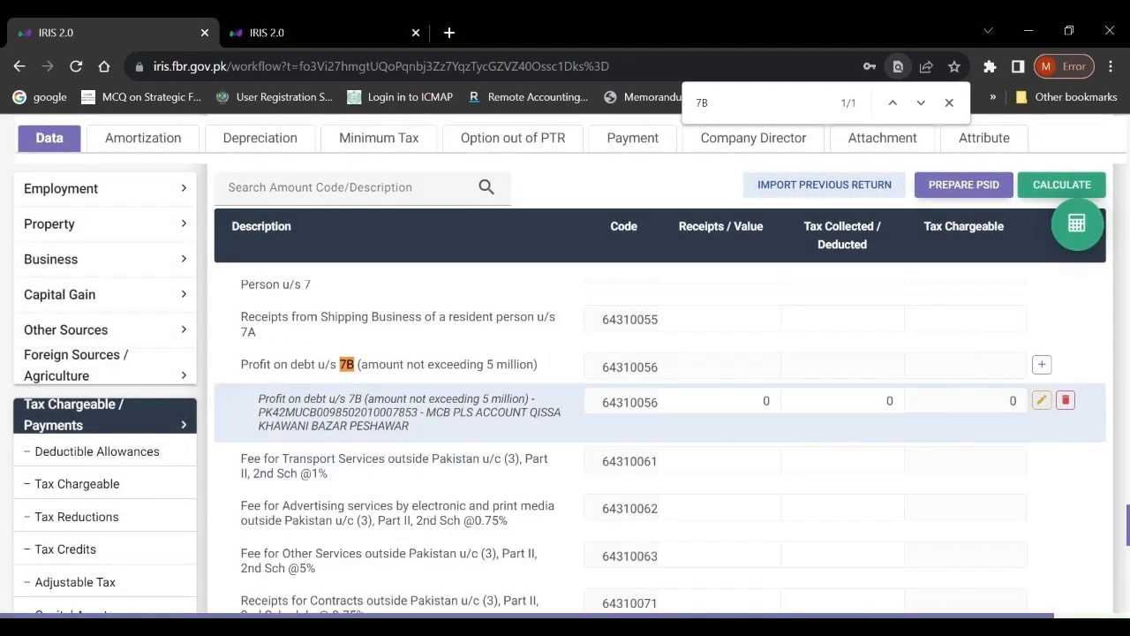
# - Enter 240,869 receipts and 72,260 tax collected on the 7B bank row, then recalculate
pyautogui.click(739, 401)
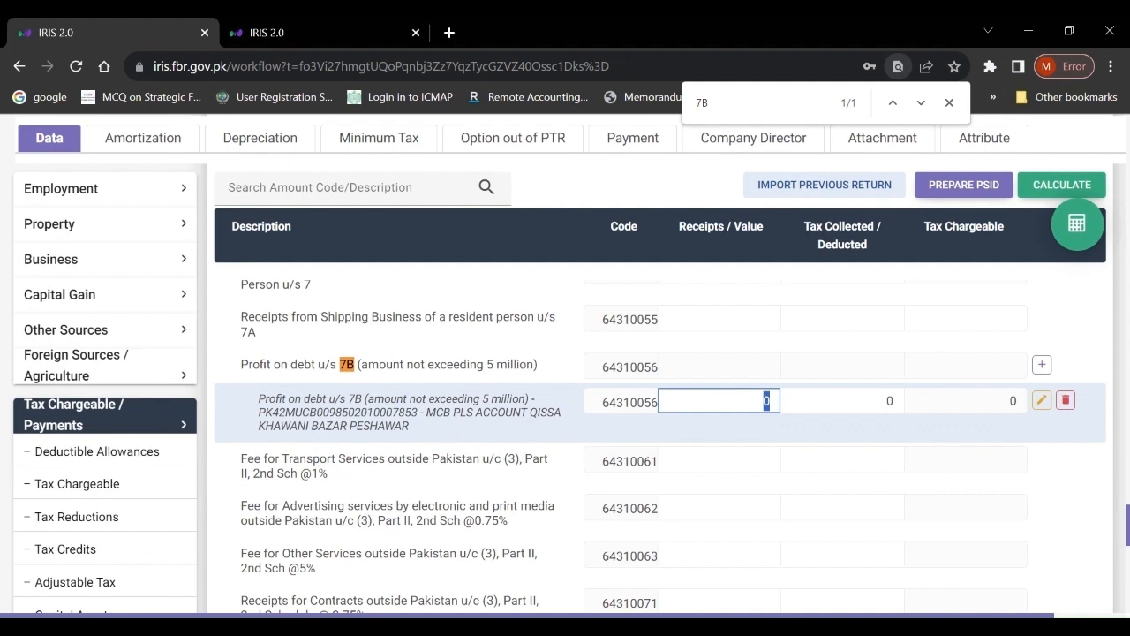
pyautogui.write('240,869')
pyautogui.click(848, 401)
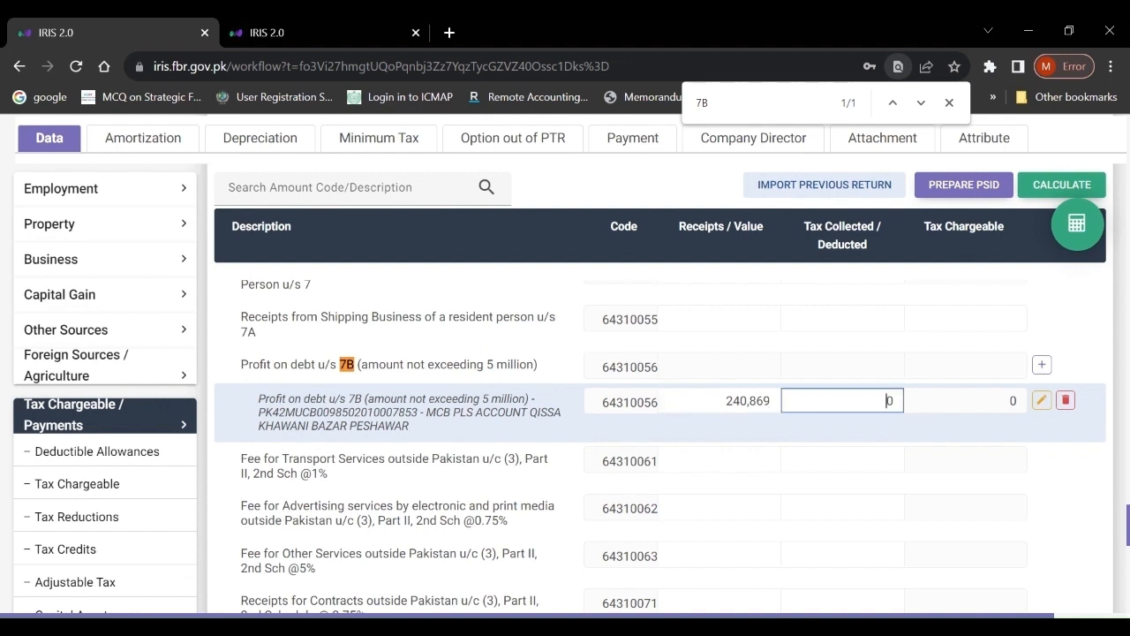
pyautogui.moveTo(874, 402); pyautogui.dragTo(914, 406)
pyautogui.write('72,260')
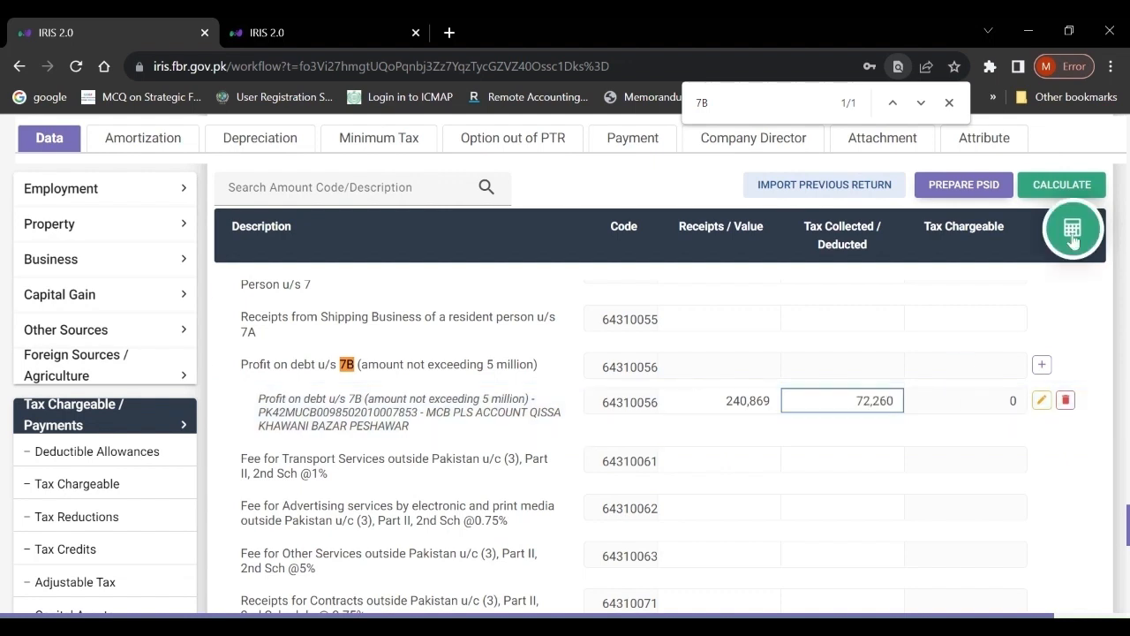
pyautogui.click(1073, 239)
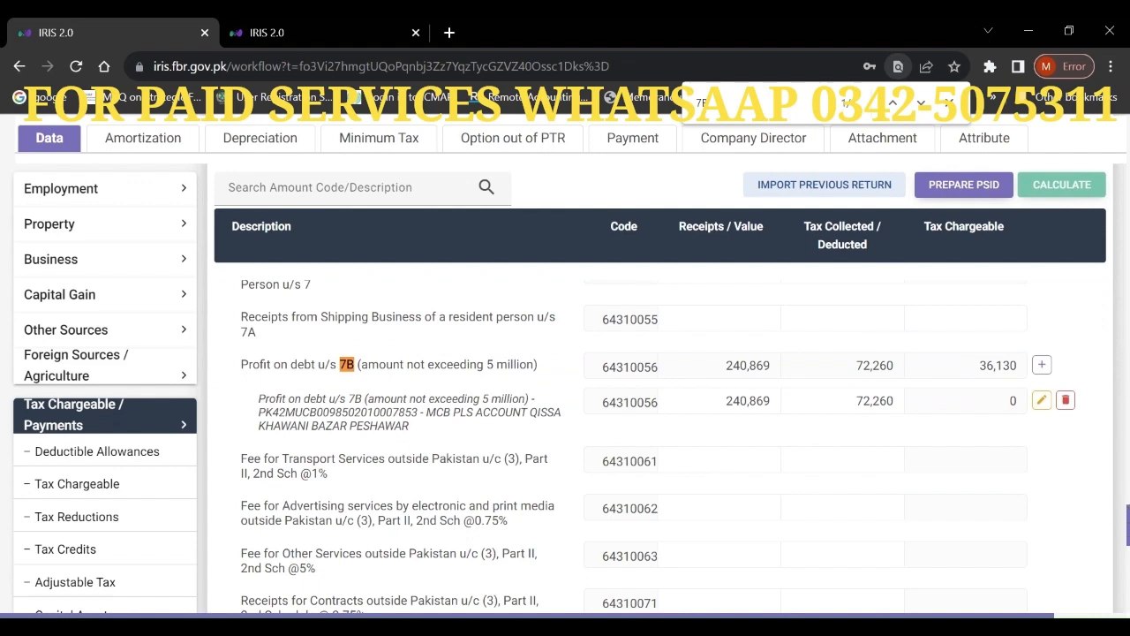
pyautogui.scroll(4, 618, 442)
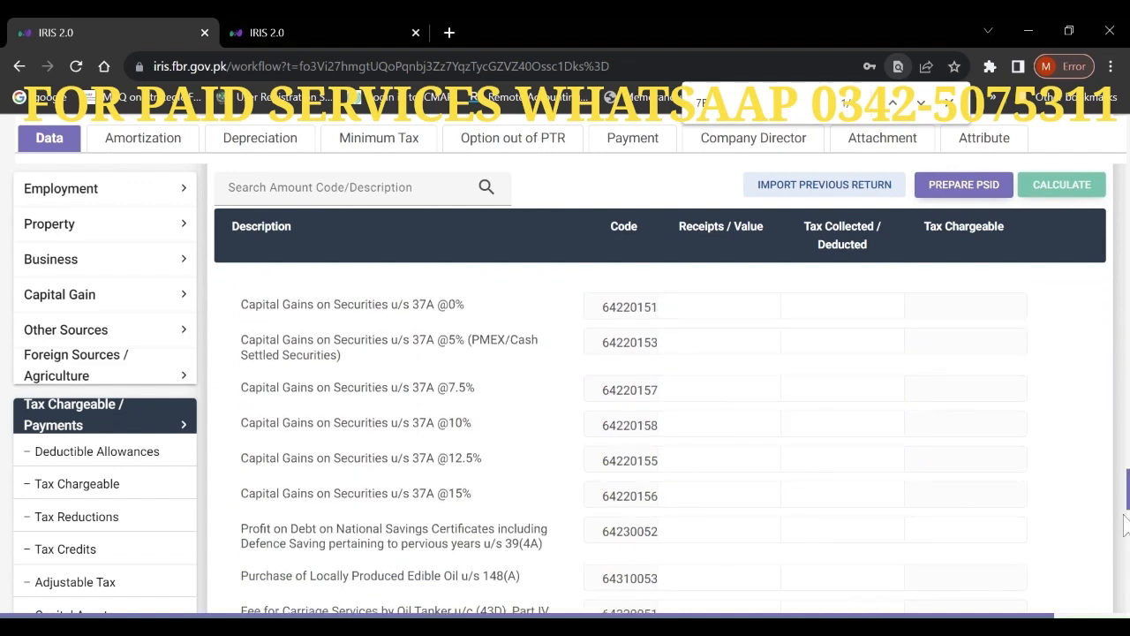
# - Review the computations: tax chargeable 36,130, withholding tax 72,260, refundable 36,130
pyautogui.scroll(-10, 934, 565)
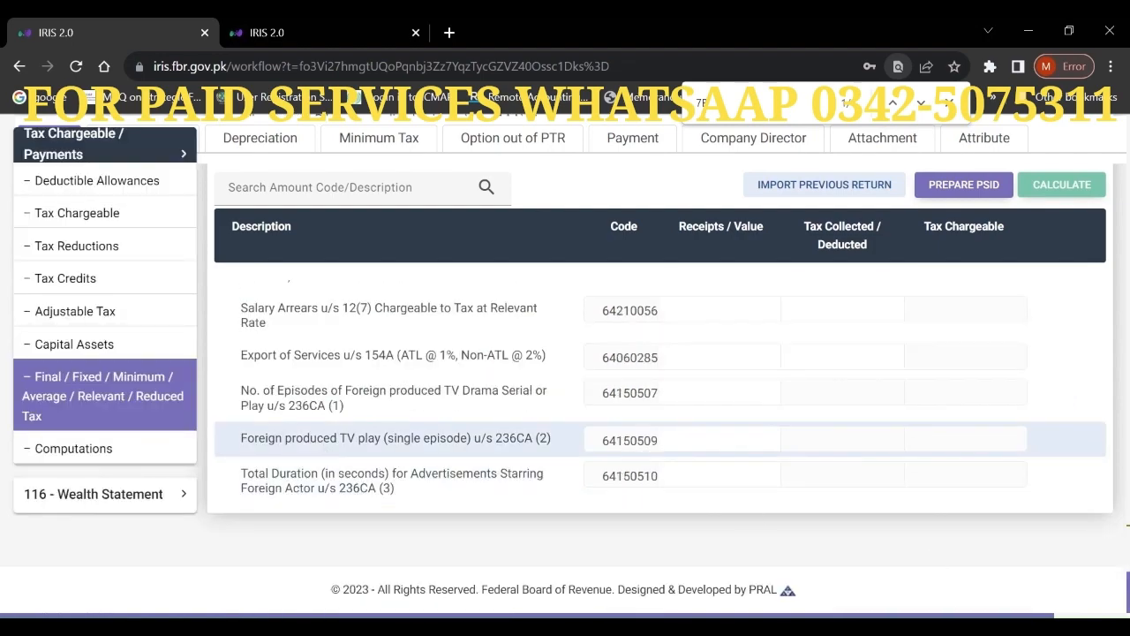
pyautogui.click(75, 448)
pyautogui.scroll(10, 922, 324)
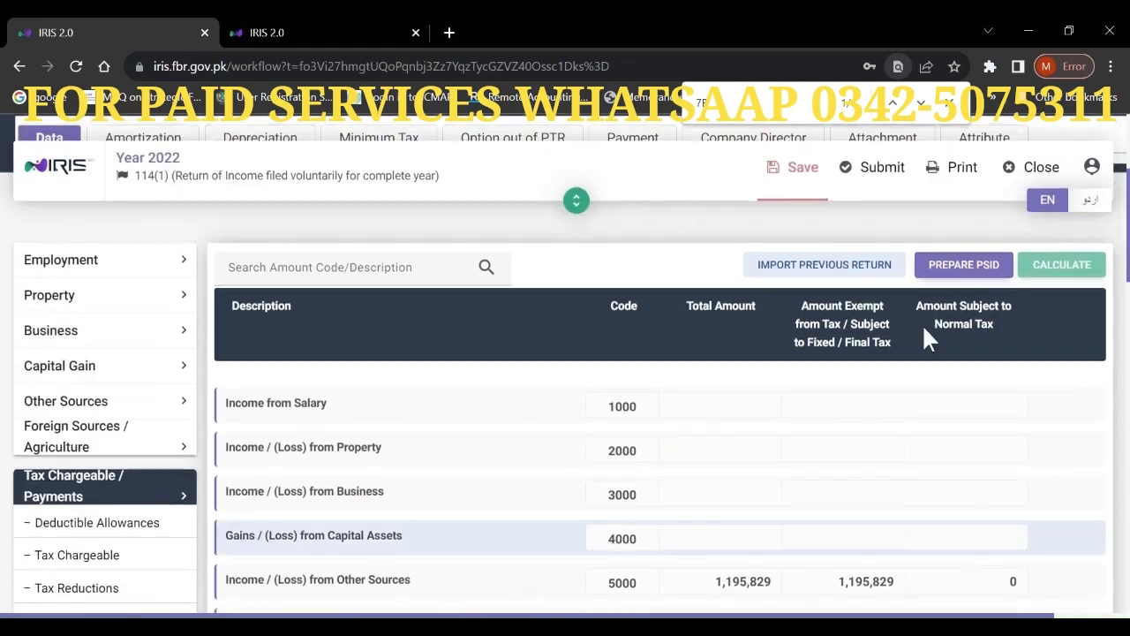
pyautogui.scroll(-10, 1121, 203)
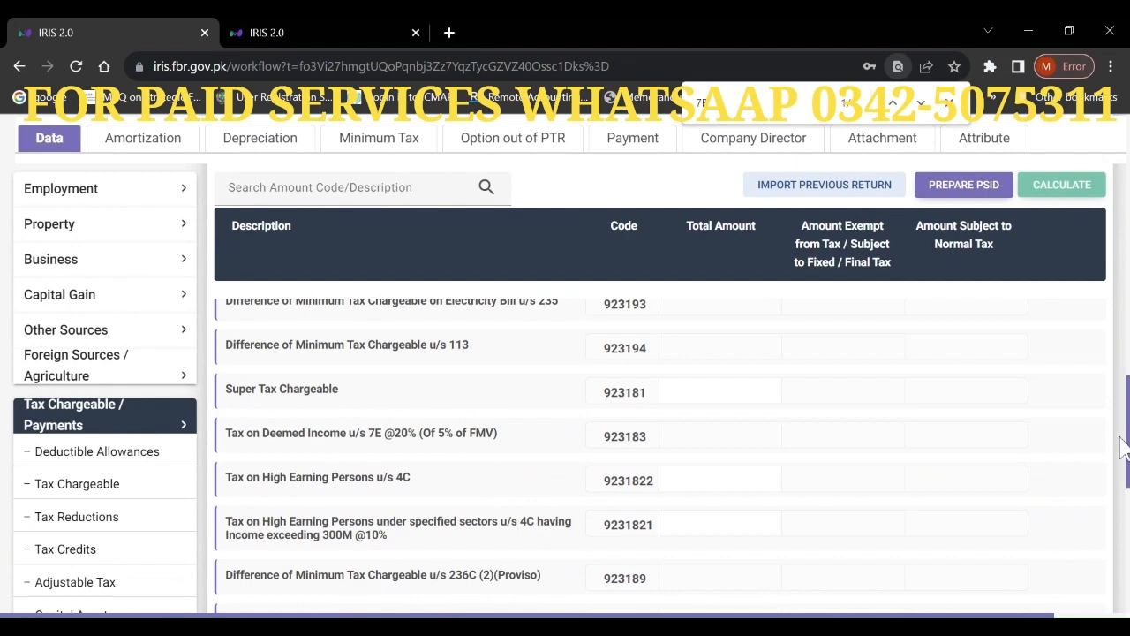
pyautogui.scroll(-4, 660, 450)
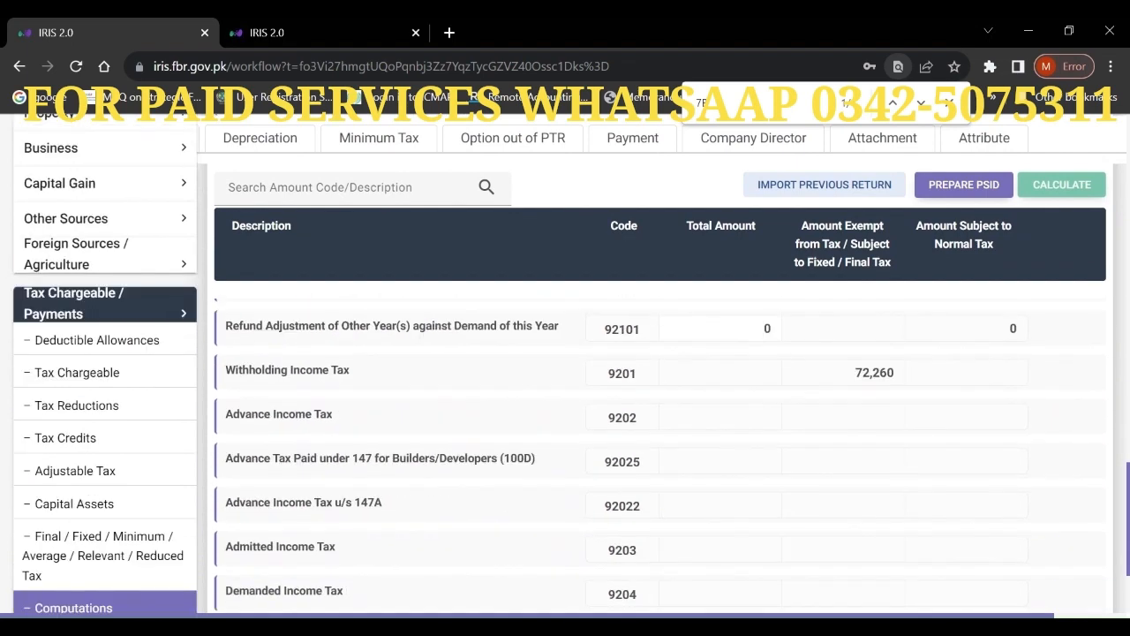
pyautogui.scroll(6, 660, 450)
pyautogui.scroll(6, 661, 451)
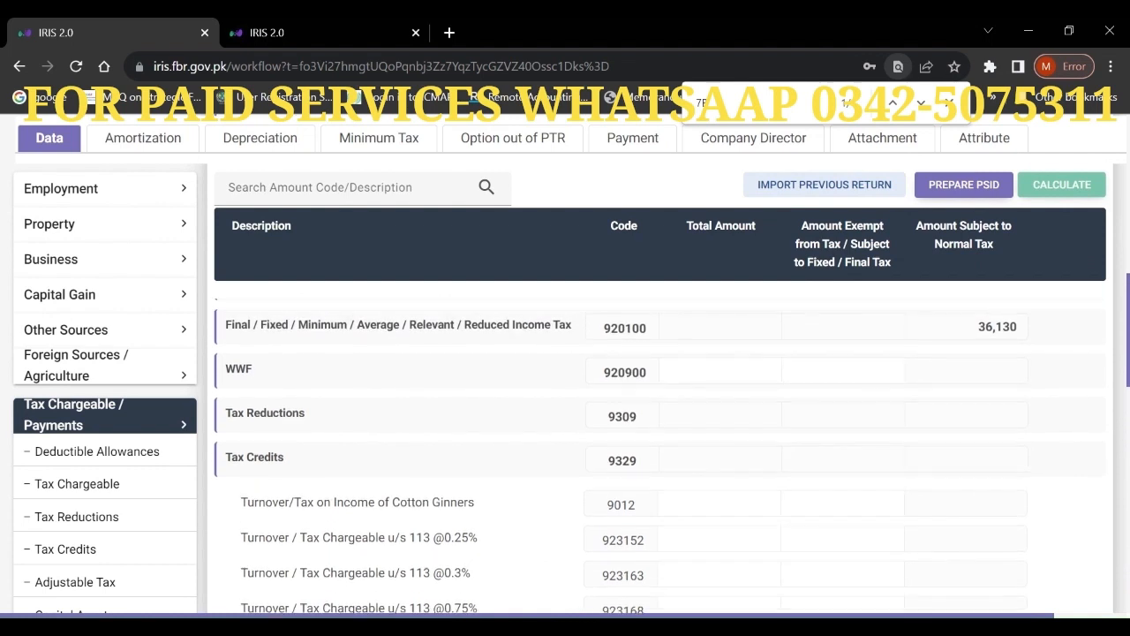
pyautogui.scroll(5, 1128, 227)
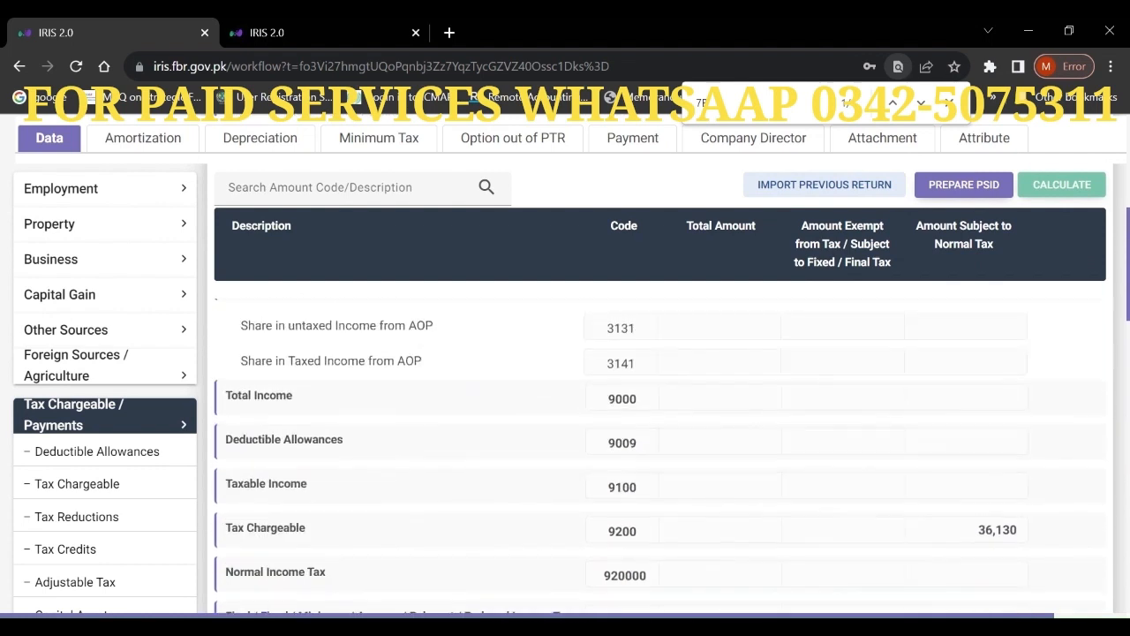
pyautogui.moveTo(1127, 231); pyautogui.dragTo(1128, 256)
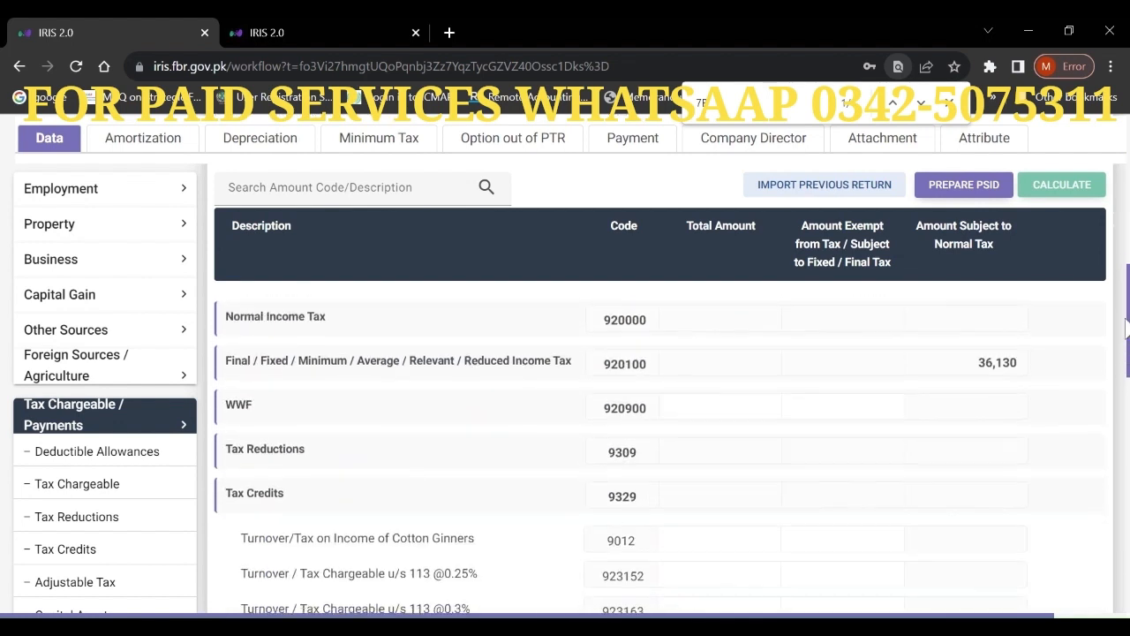
pyautogui.scroll(-1, 1126, 331)
pyautogui.scroll(-10, 1126, 340)
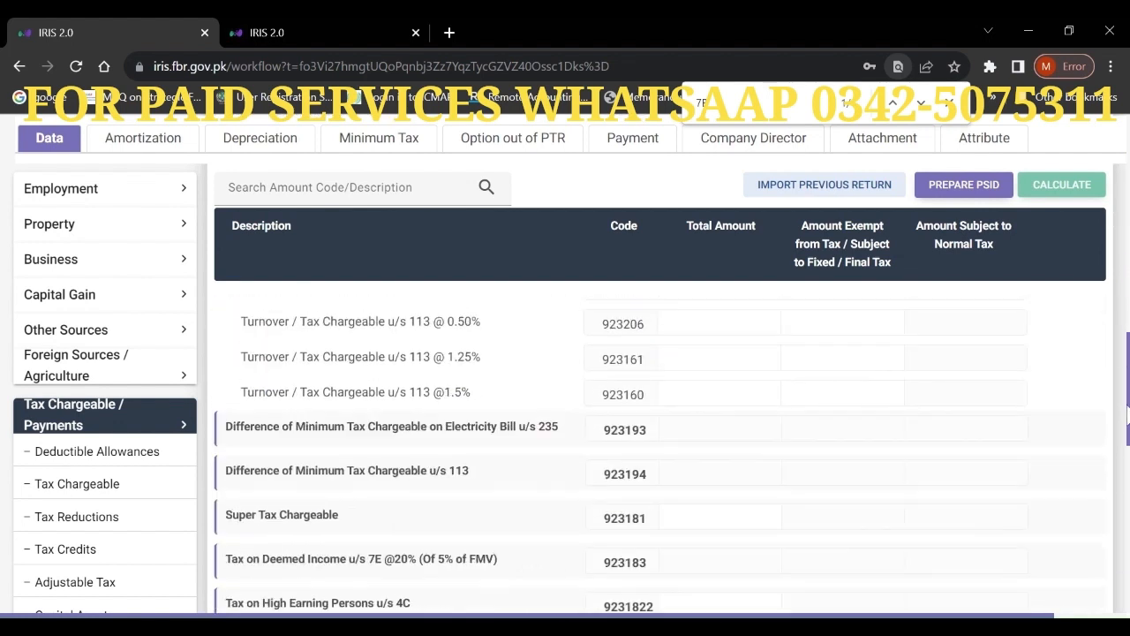
pyautogui.scroll(2, 663, 398)
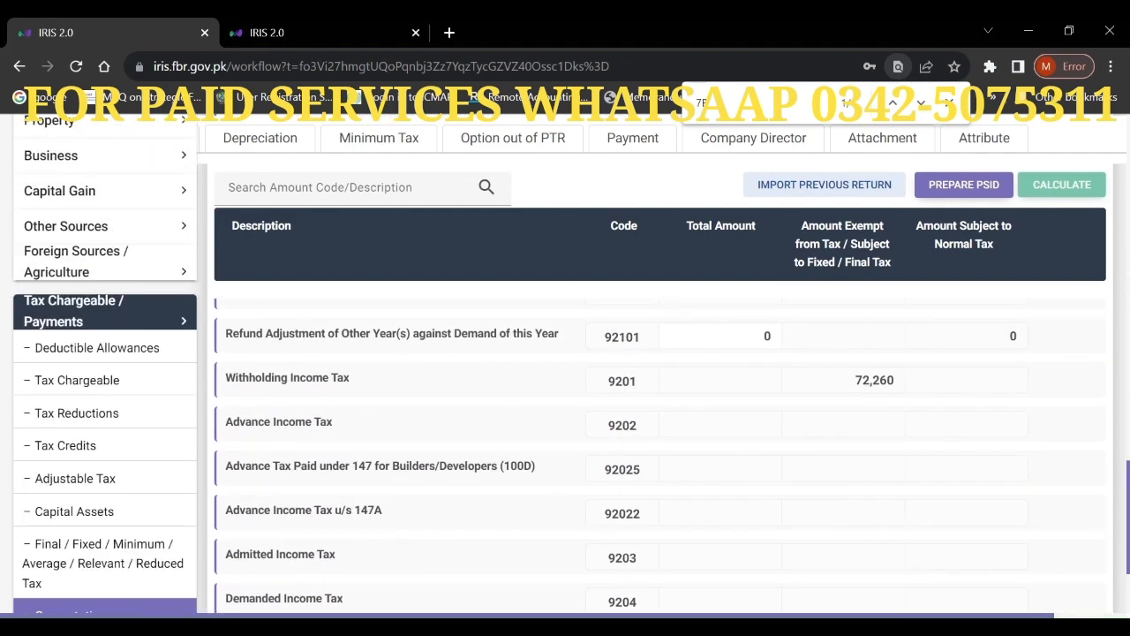
pyautogui.scroll(-3, 662, 397)
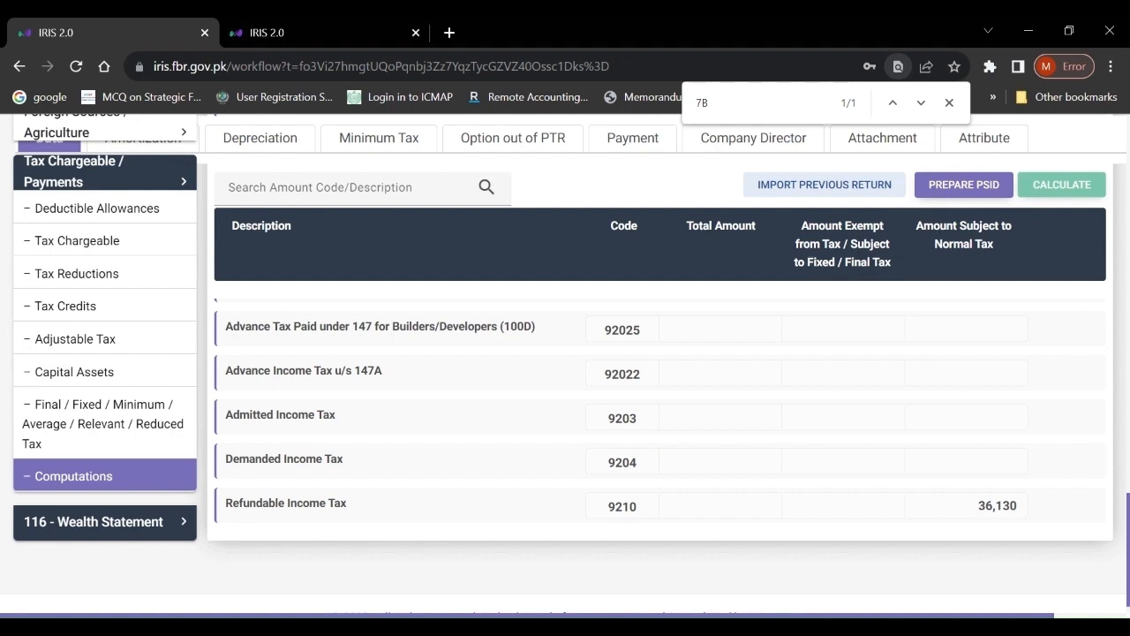
# - In Personal Expenses, enter Rates / Taxes 72,260 and Travelling 40,000
pyautogui.click(99, 523)
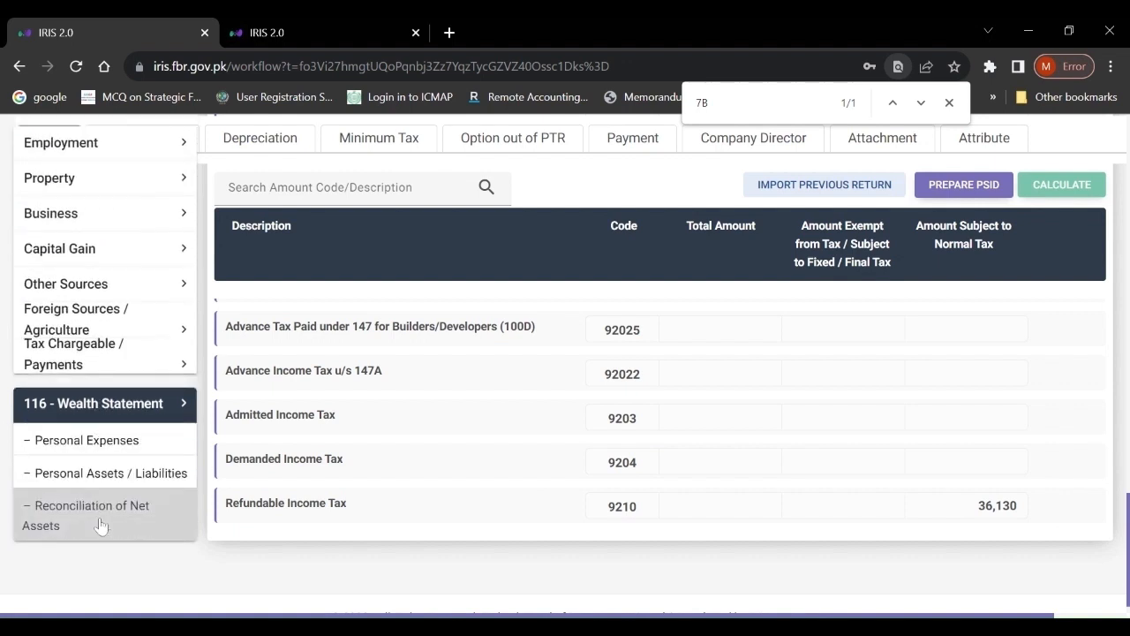
pyautogui.click(91, 449)
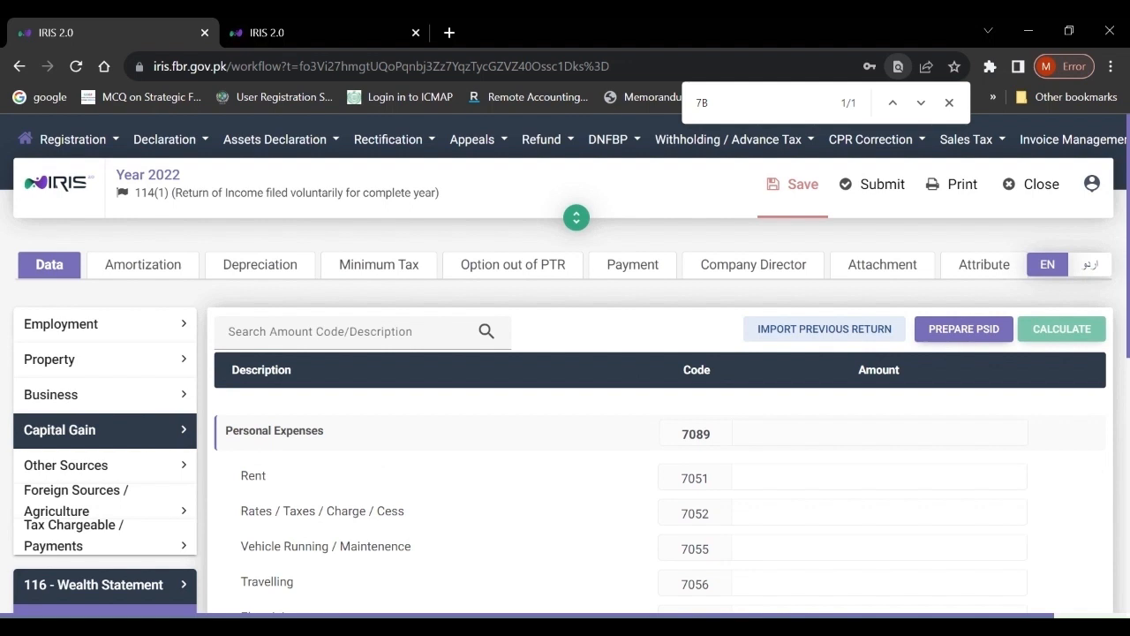
pyautogui.click(781, 510)
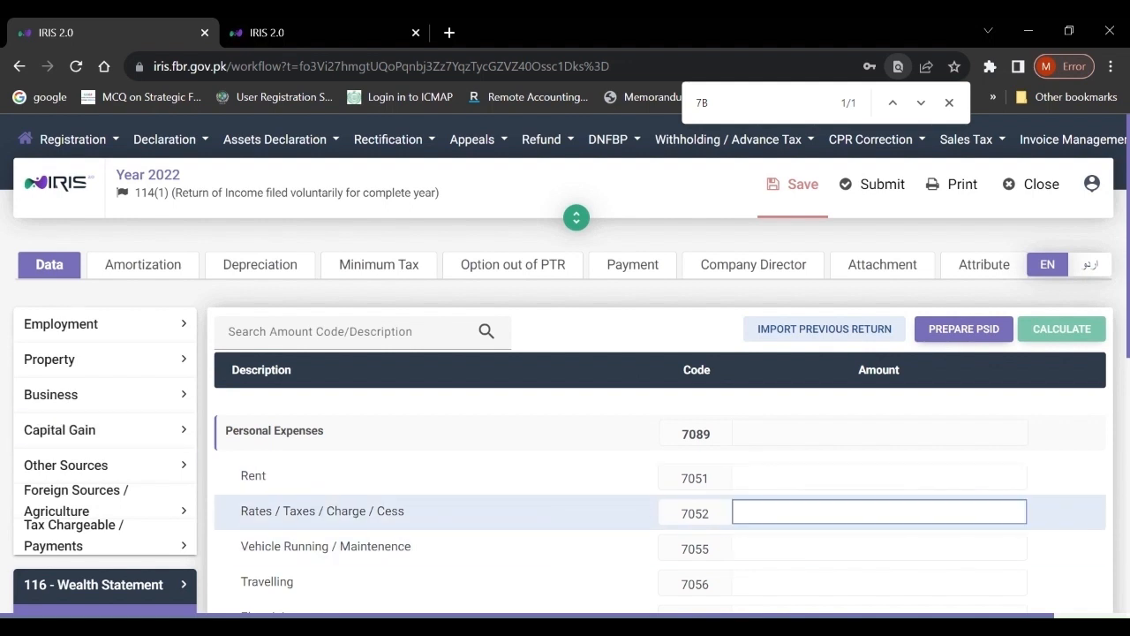
pyautogui.write('72,2')
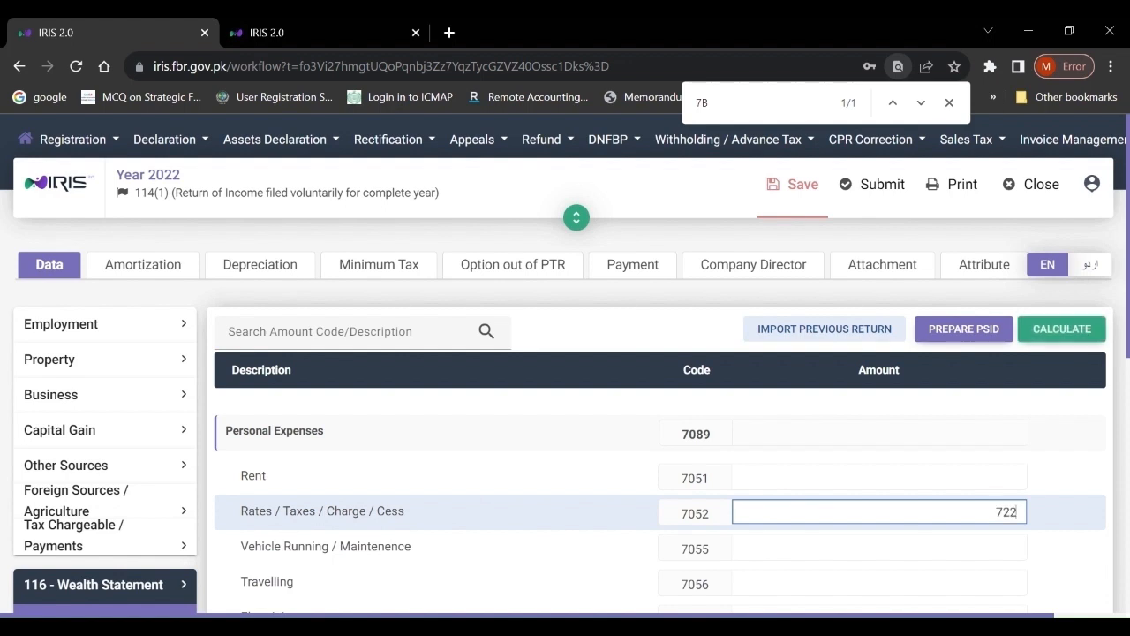
pyautogui.write('60')
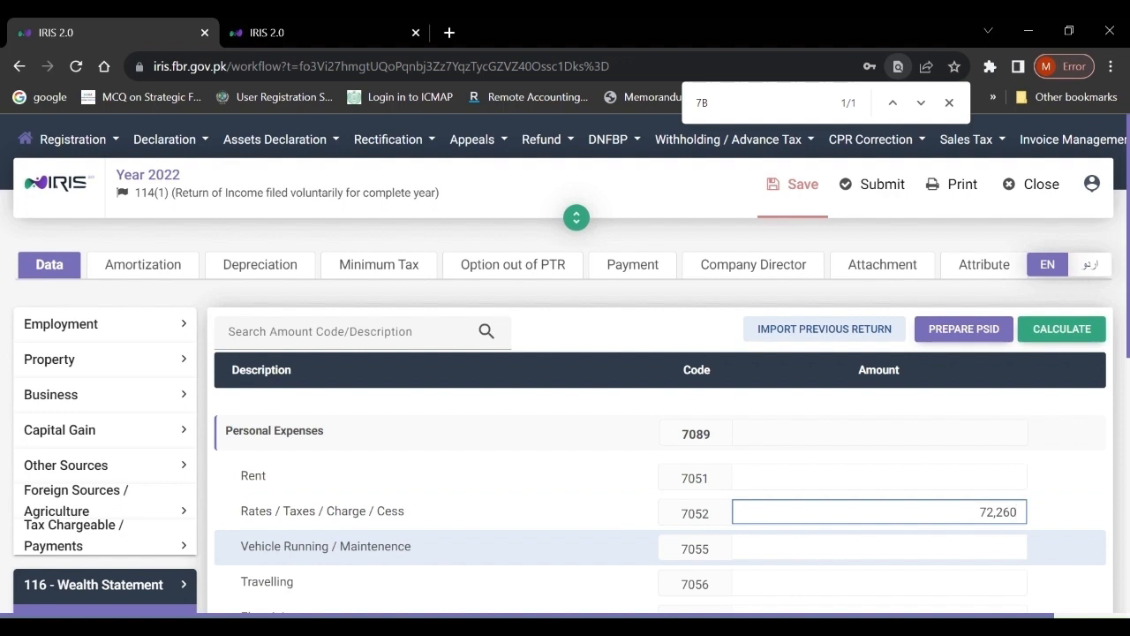
pyautogui.click(879, 548)
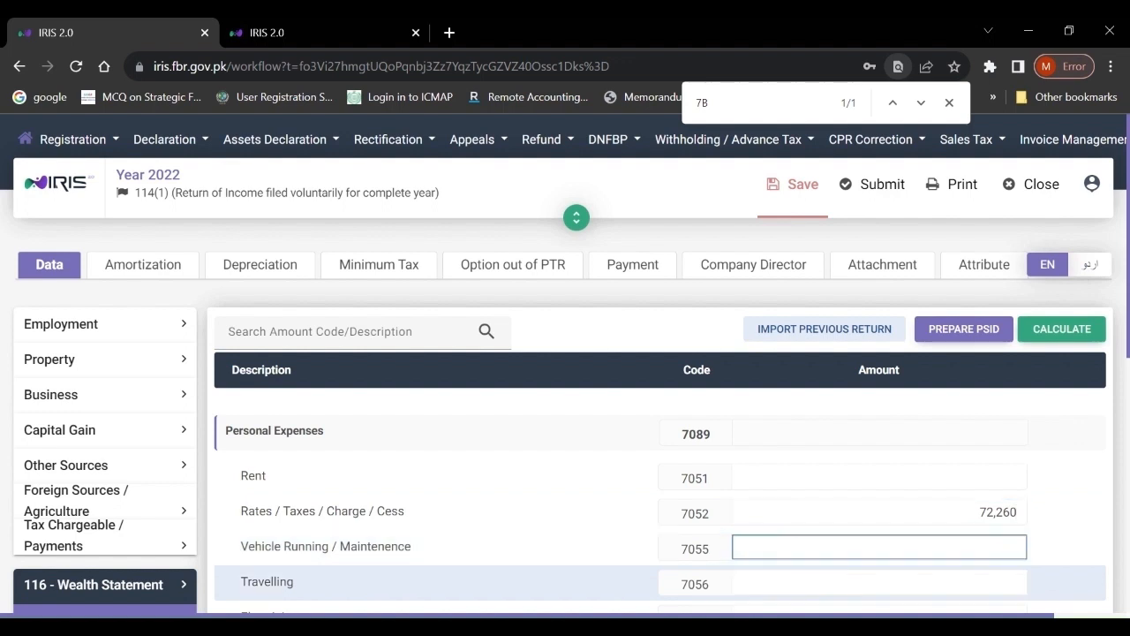
pyautogui.click(879, 583)
pyautogui.write('400000')
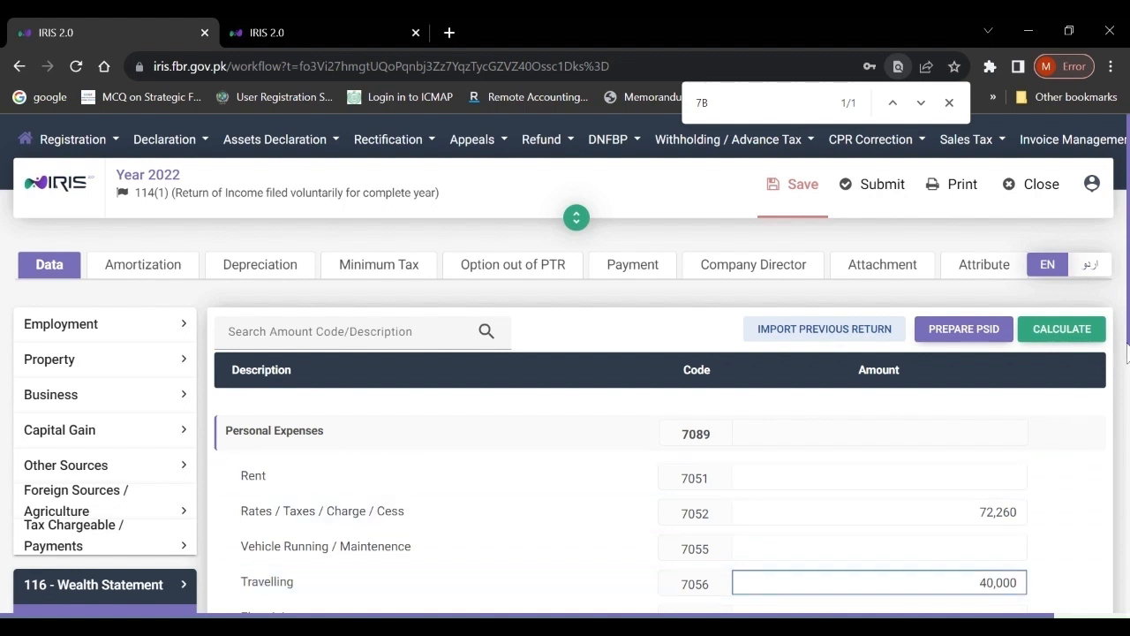
pyautogui.scroll(-3, 1127, 349)
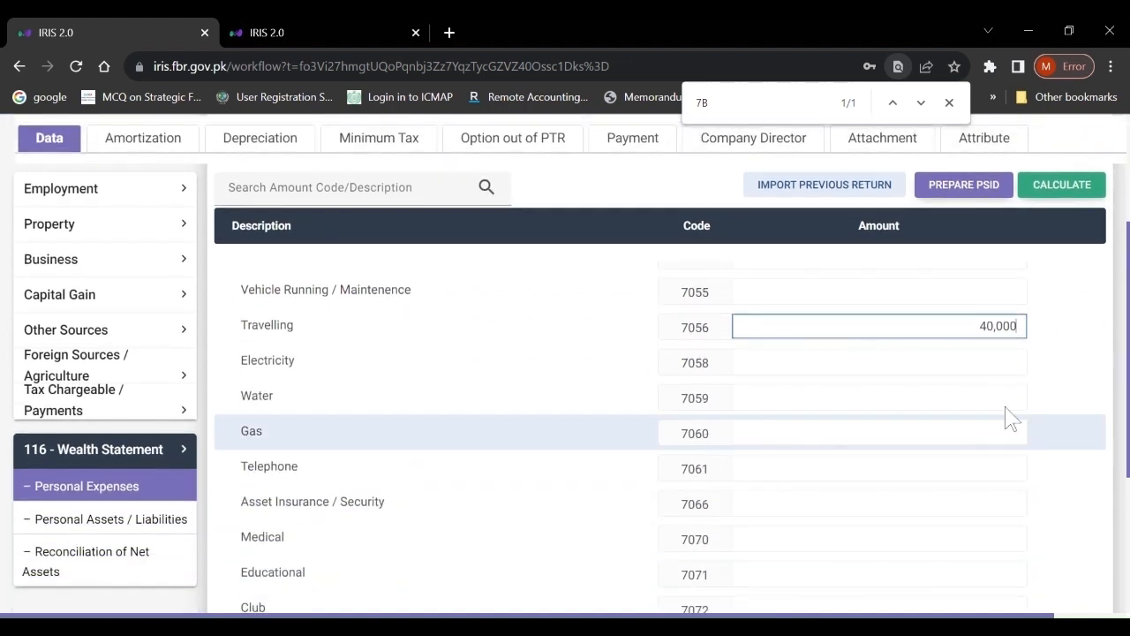
# - Enter Electricity 80,000, Gas 10,000, Telephone 6,000 and Medical 40,000
pyautogui.click(963, 361)
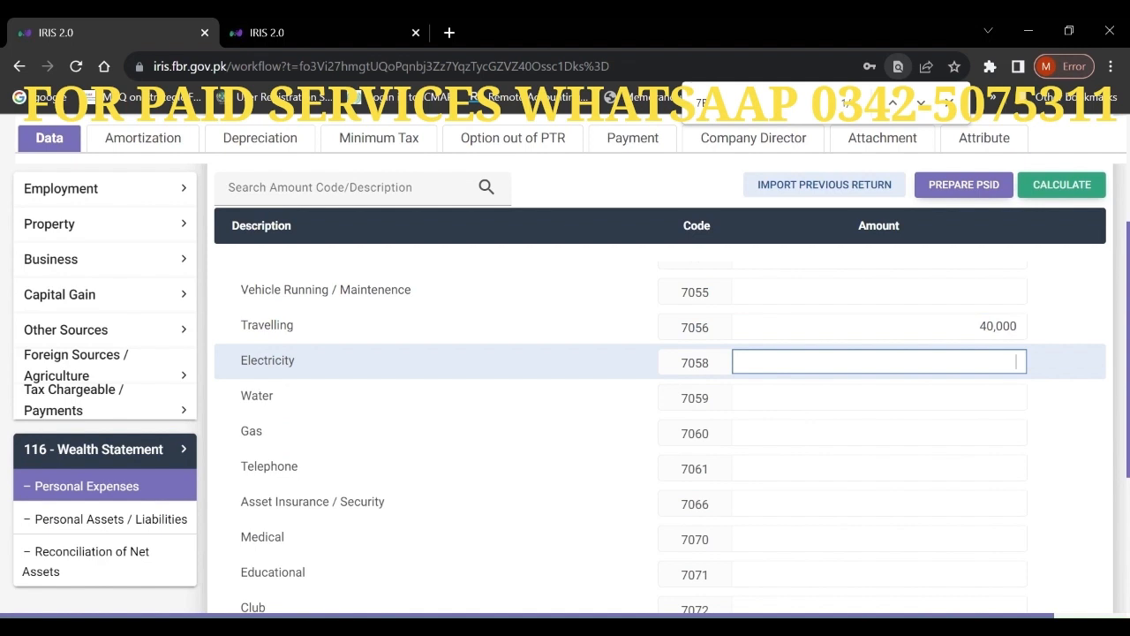
pyautogui.write('800000')
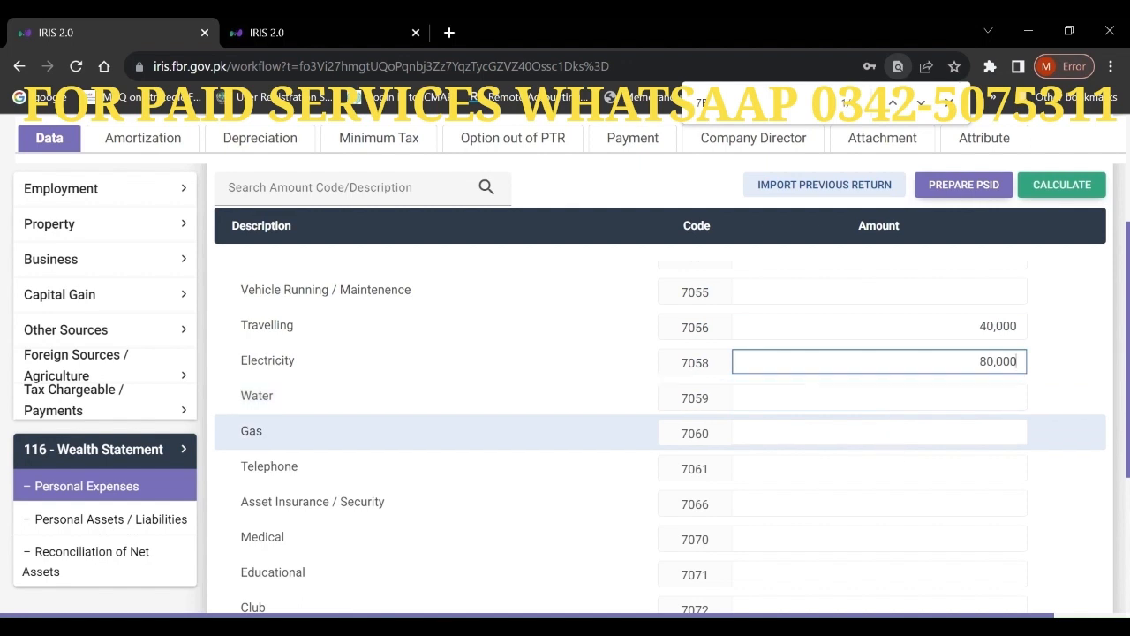
pyautogui.click(830, 432)
pyautogui.write('100000')
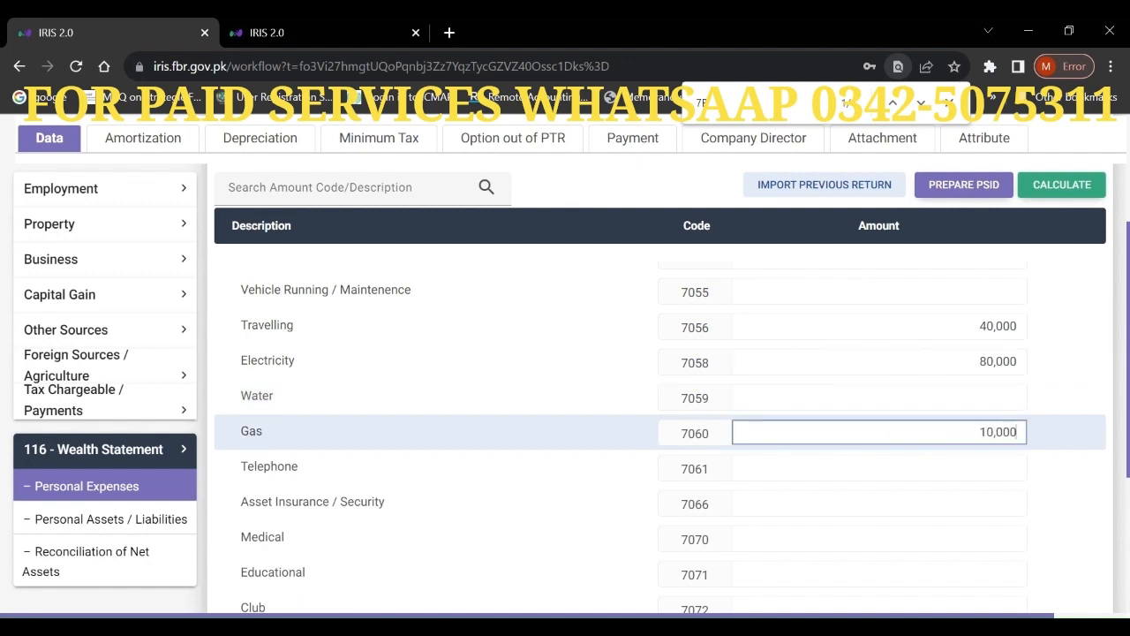
pyautogui.click(831, 468)
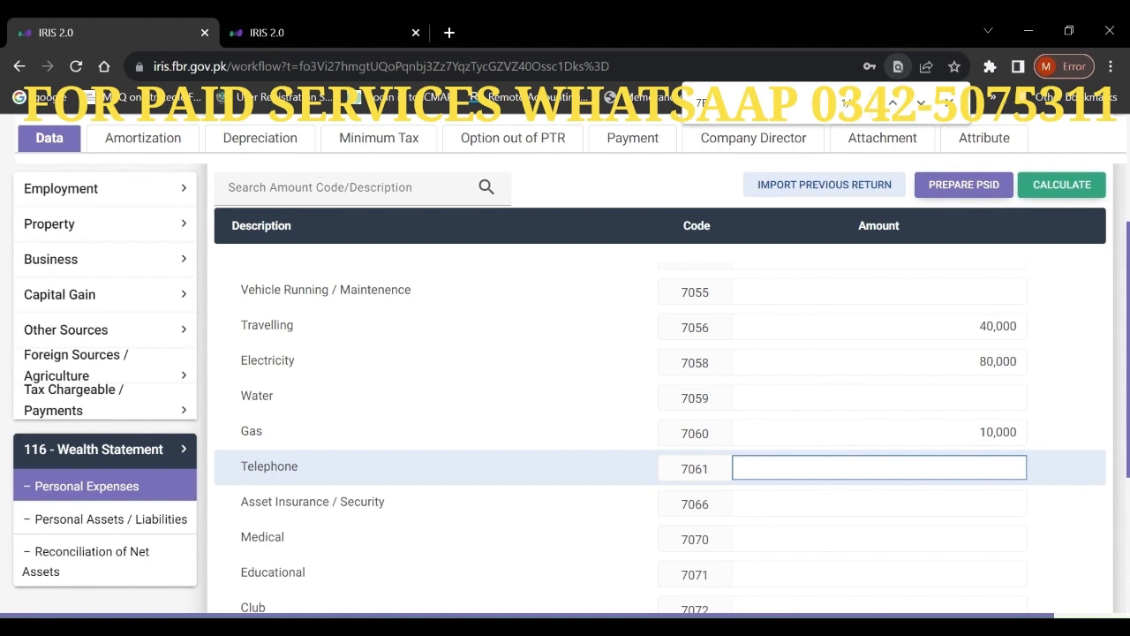
pyautogui.write('60000')
pyautogui.press('BackSpace')
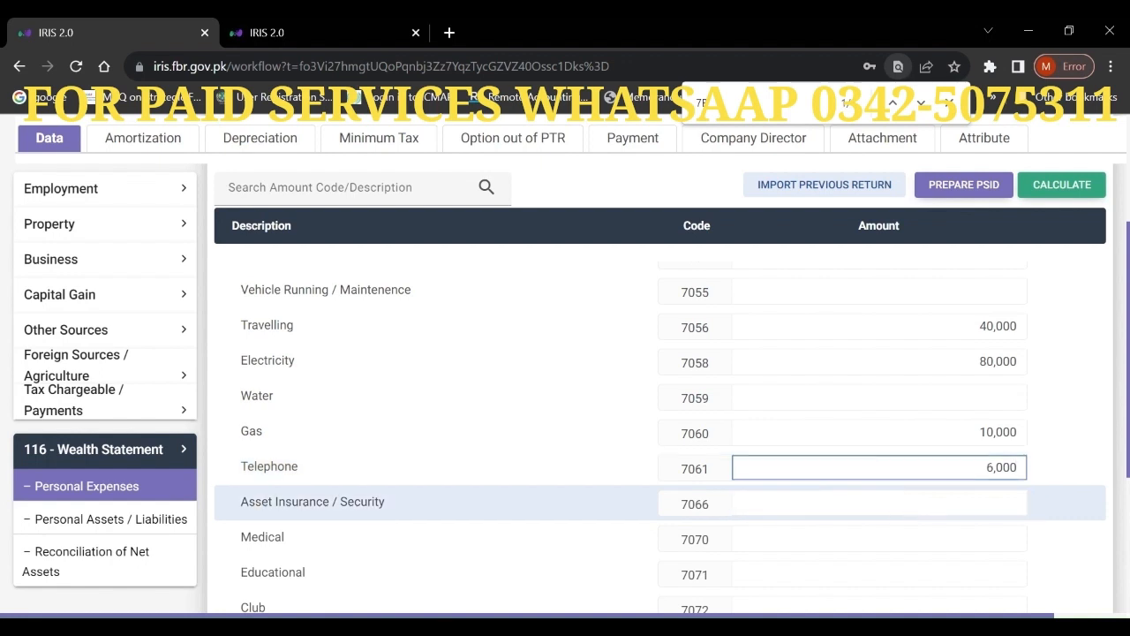
pyautogui.click(884, 538)
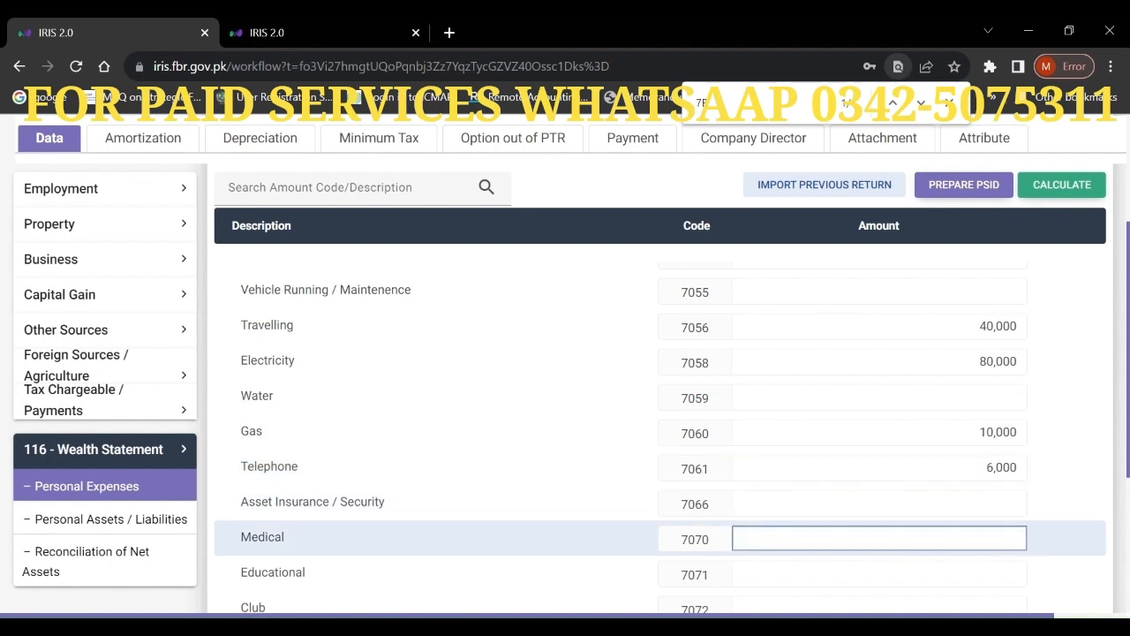
pyautogui.write('40,000')
pyautogui.scroll(-3, 662, 433)
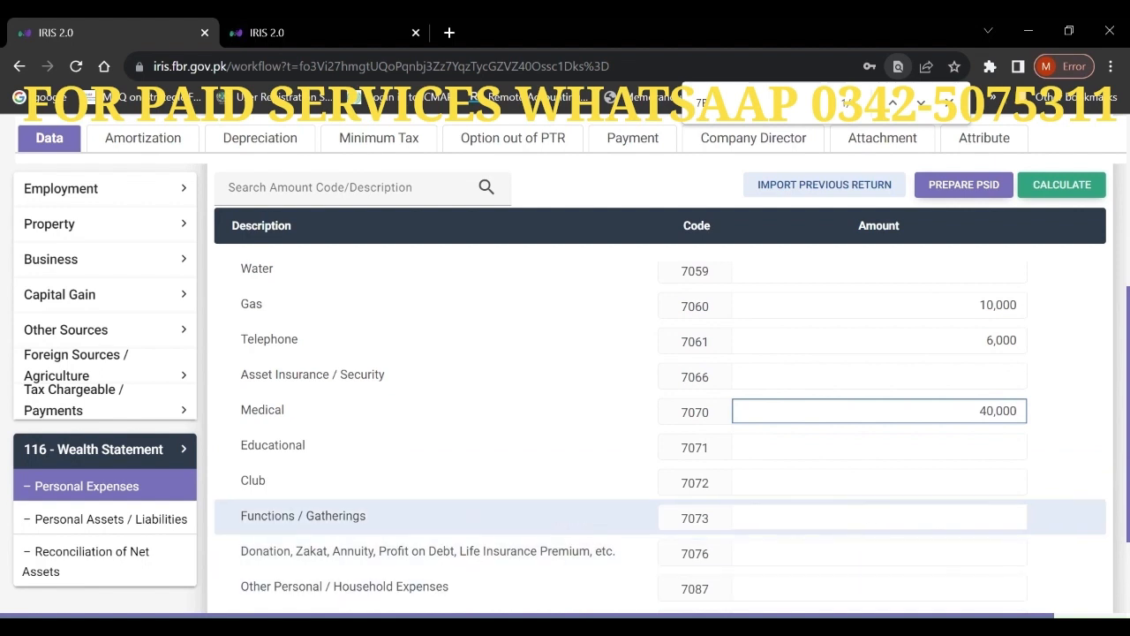
# - Enter Functions / Gatherings 50,000 and Other Household Expenses 180,000, then recalculate
pyautogui.click(1016, 517)
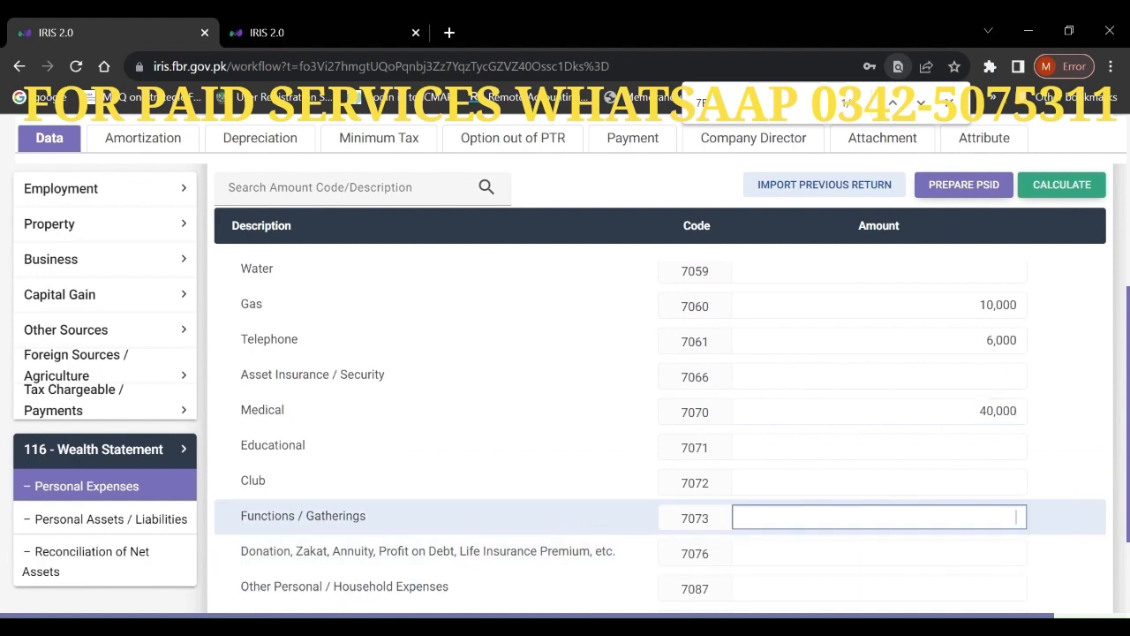
pyautogui.write('500000')
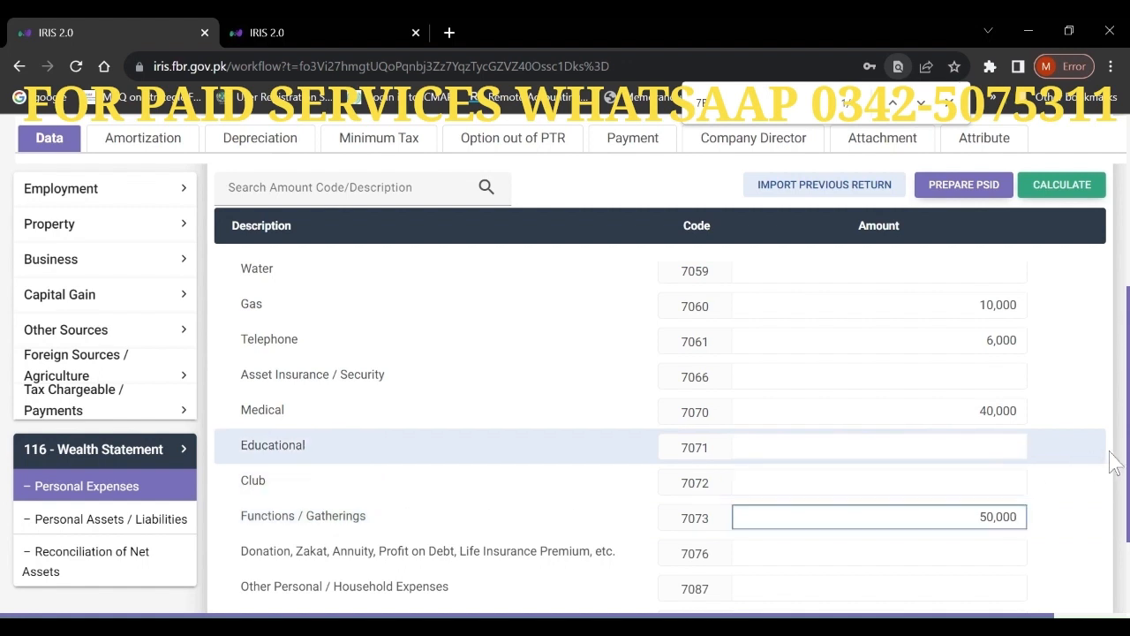
pyautogui.moveTo(1128, 450); pyautogui.dragTo(1127, 509)
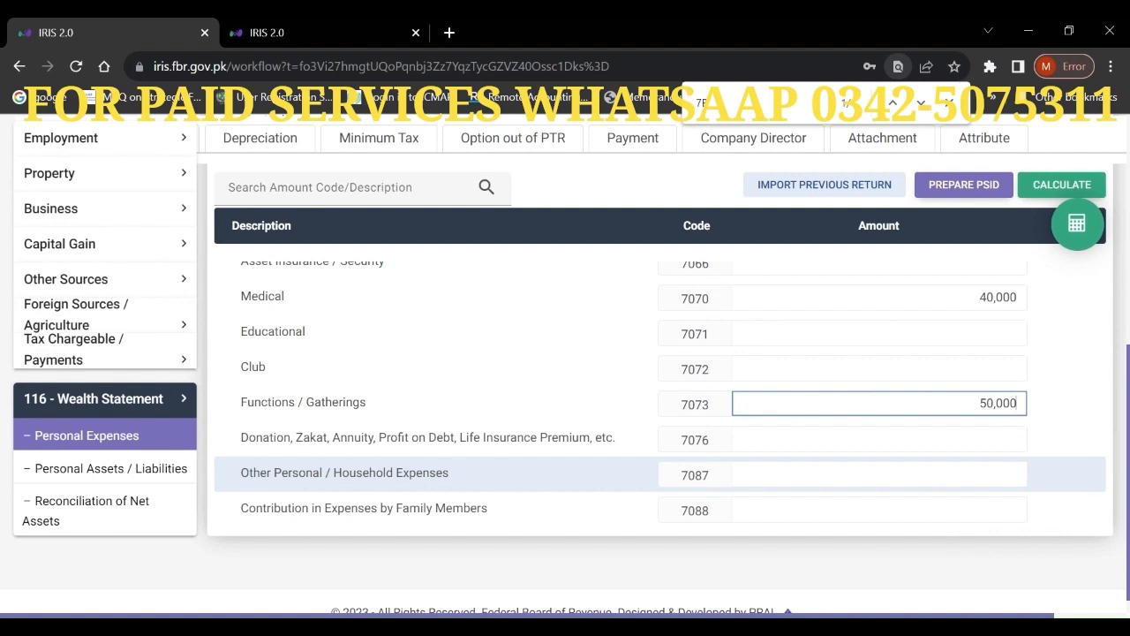
pyautogui.click(880, 474)
pyautogui.write('18')
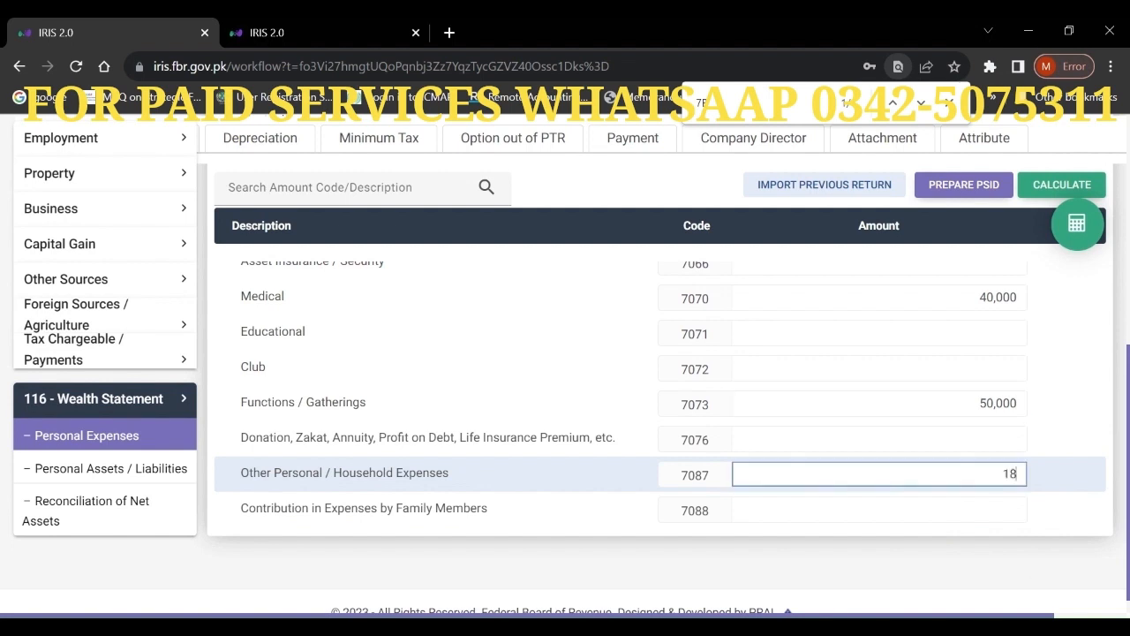
pyautogui.write('0,000')
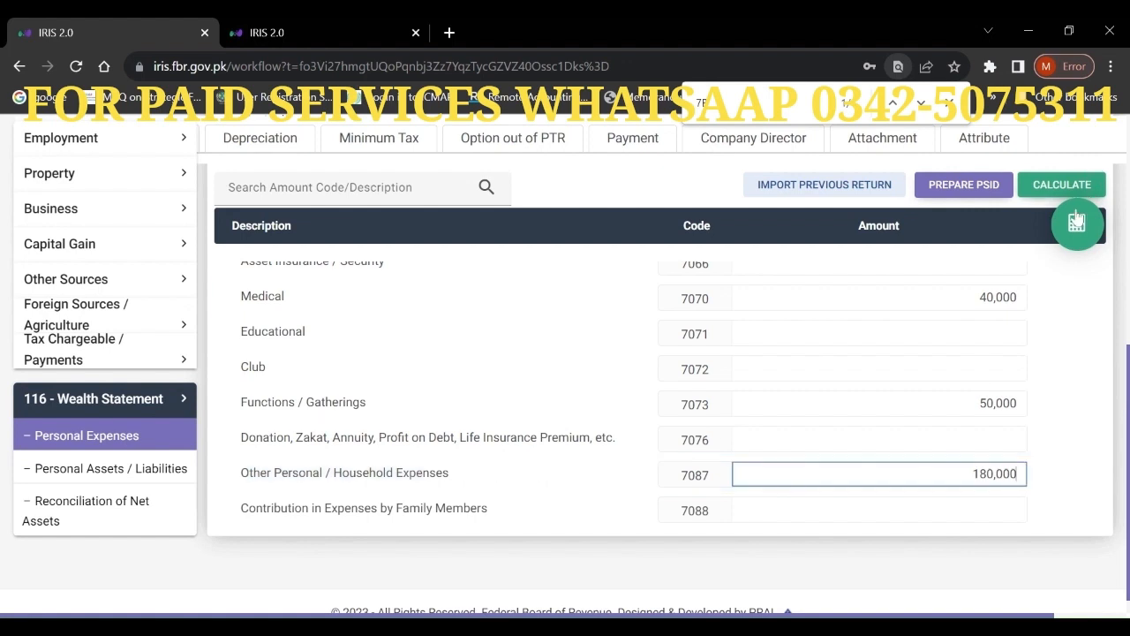
pyautogui.click(1071, 231)
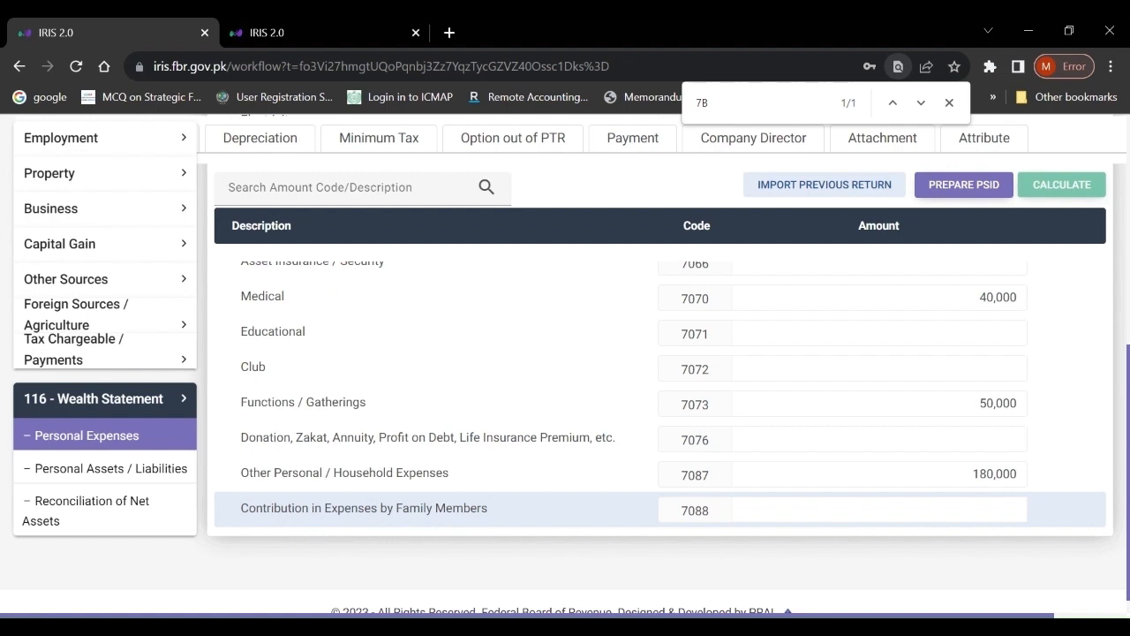
# - Set Contribution by Family Members to 350,000 and recalculate the return
pyautogui.click(892, 509)
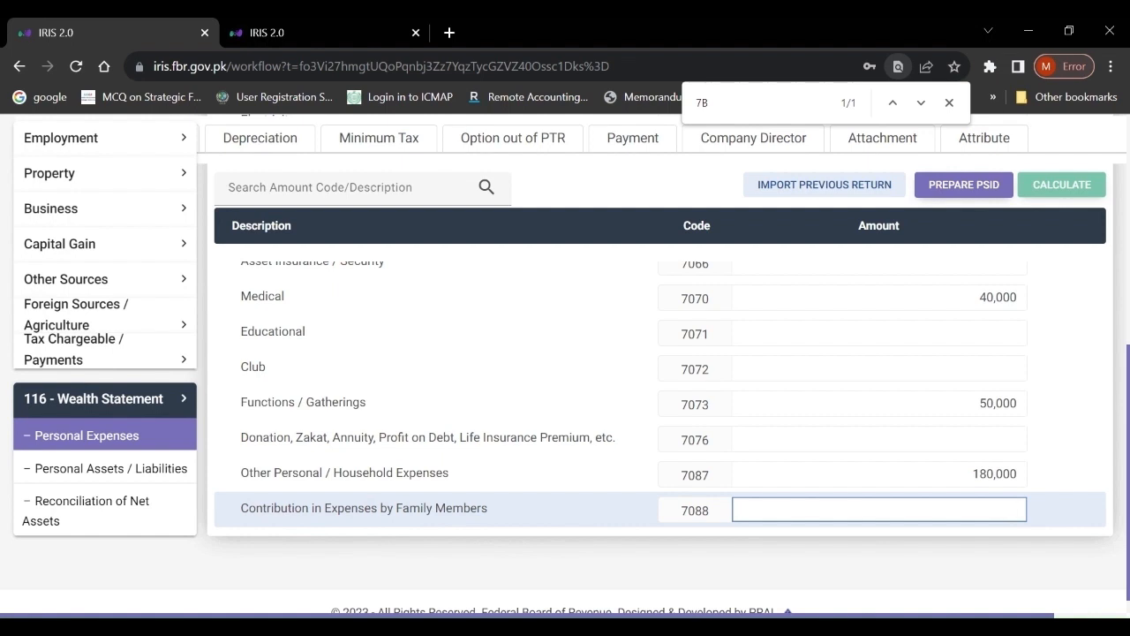
pyautogui.write('3500000')
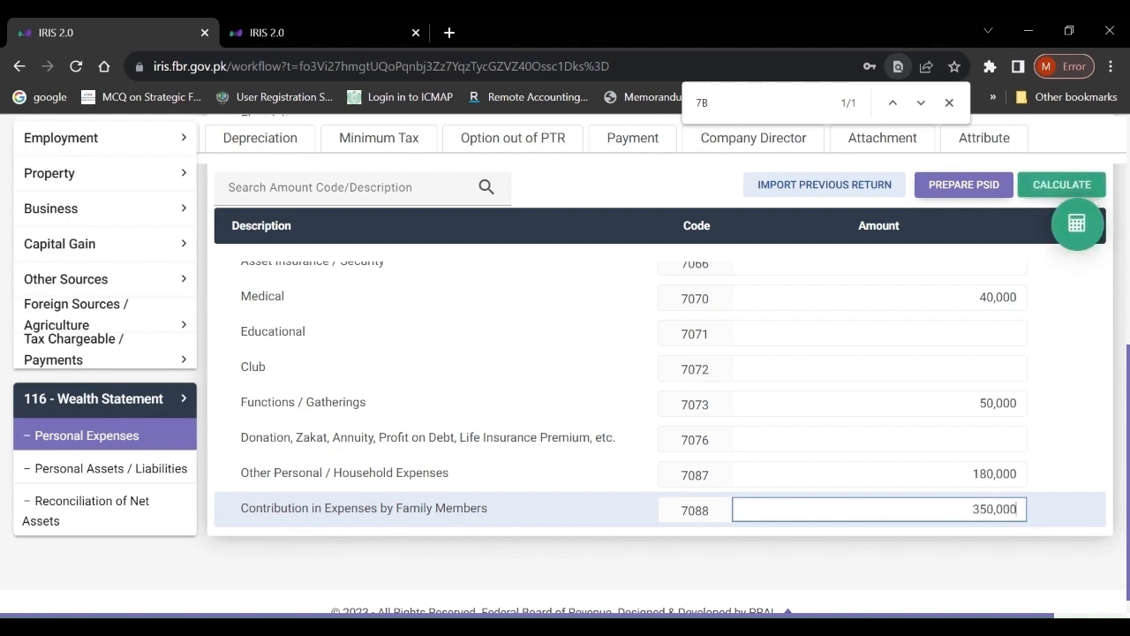
pyautogui.press('BackSpace')
pyautogui.click(1086, 229)
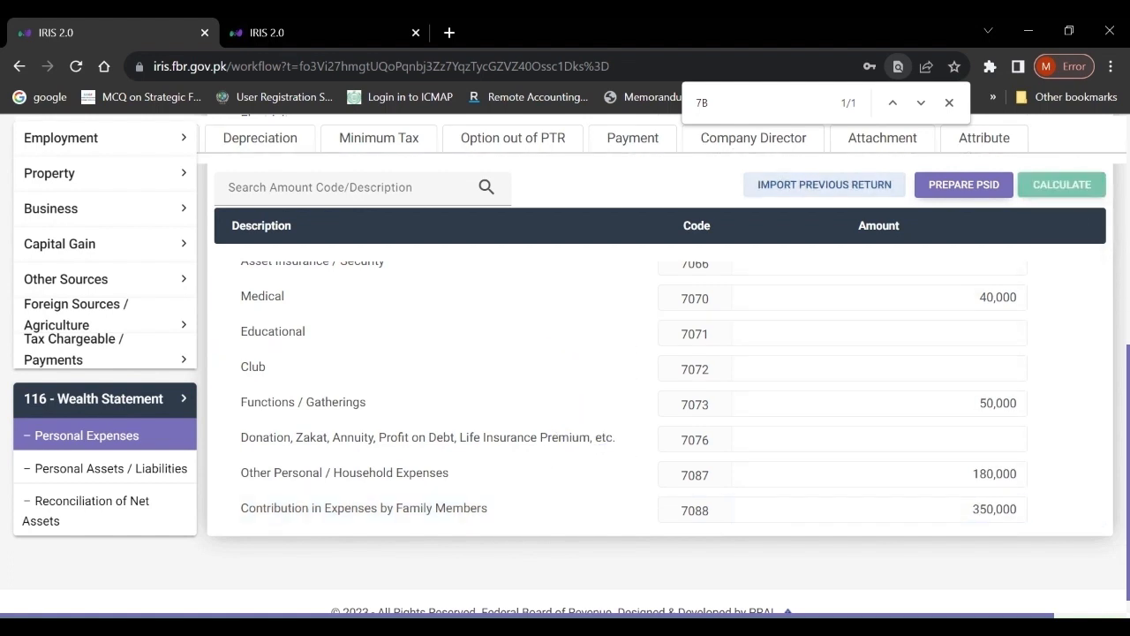
pyautogui.scroll(7, 600, 389)
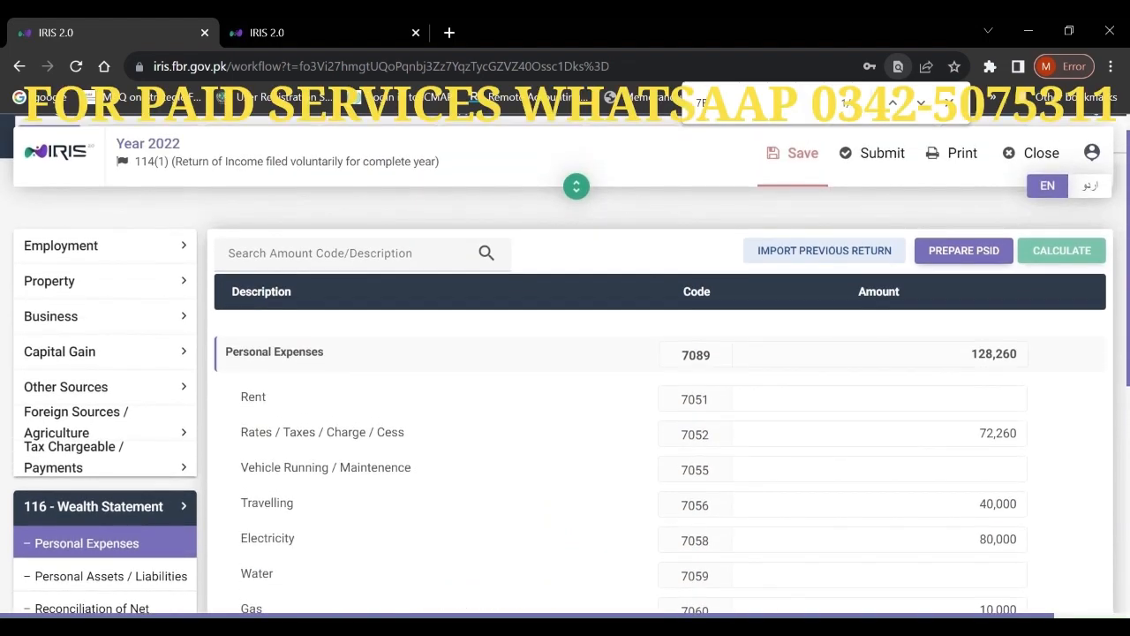
pyautogui.scroll(-2, 565, 388)
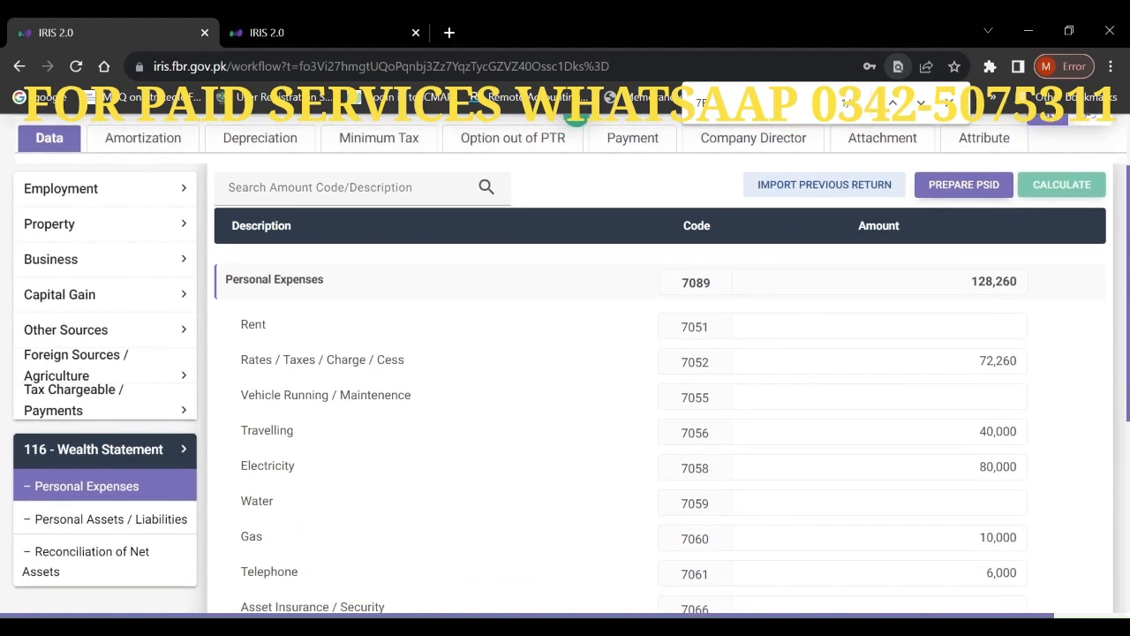
pyautogui.scroll(-2, 565, 389)
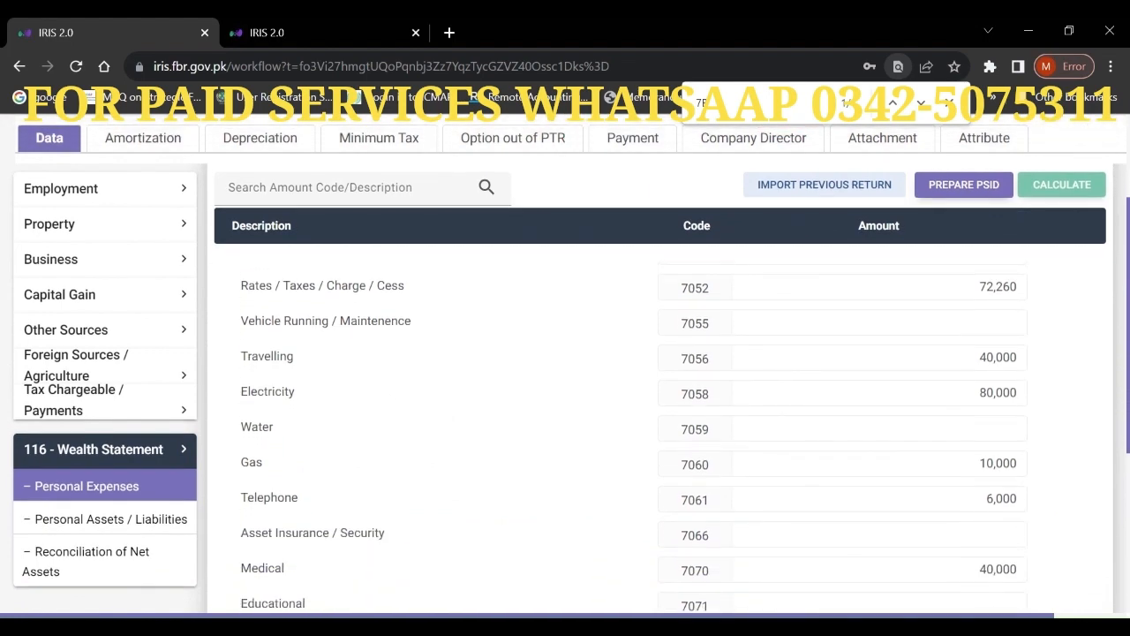
pyautogui.scroll(-5, 618, 388)
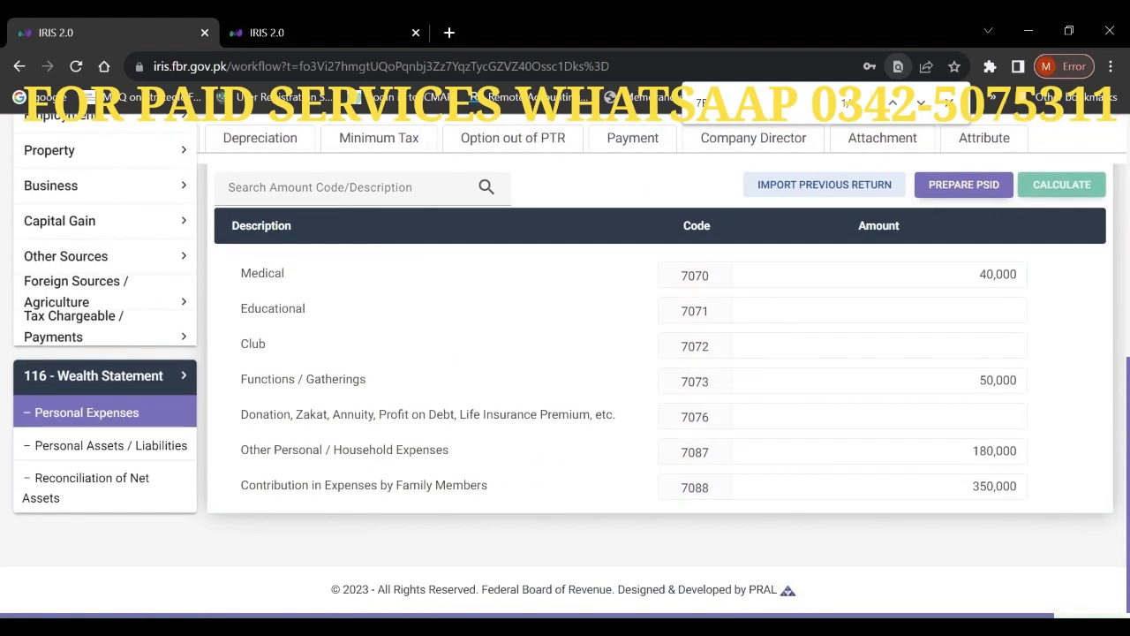
pyautogui.scroll(8, 1115, 186)
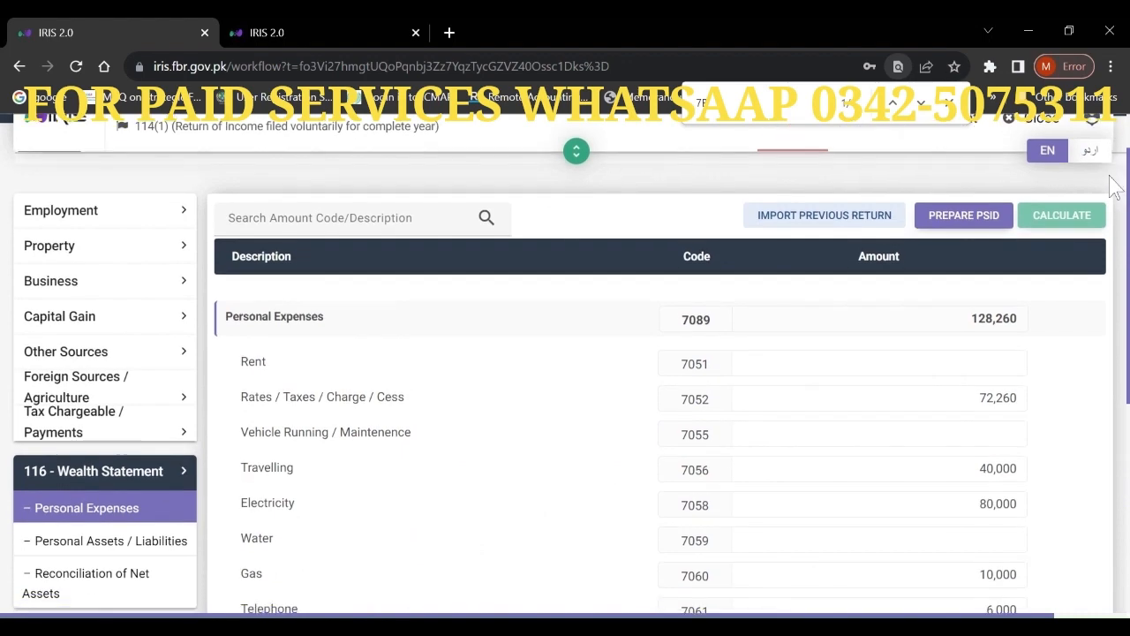
pyautogui.scroll(-6, 1114, 185)
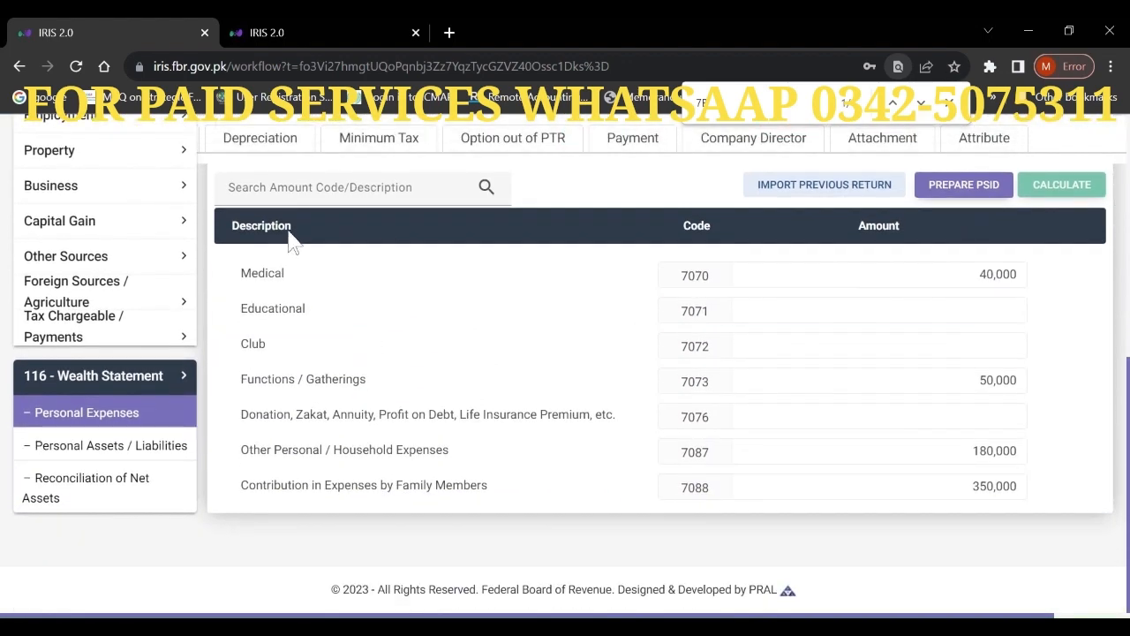
# - Check Personal Assets / Liabilities, then view Other Sources receipts totalling 1,195,829
pyautogui.click(106, 450)
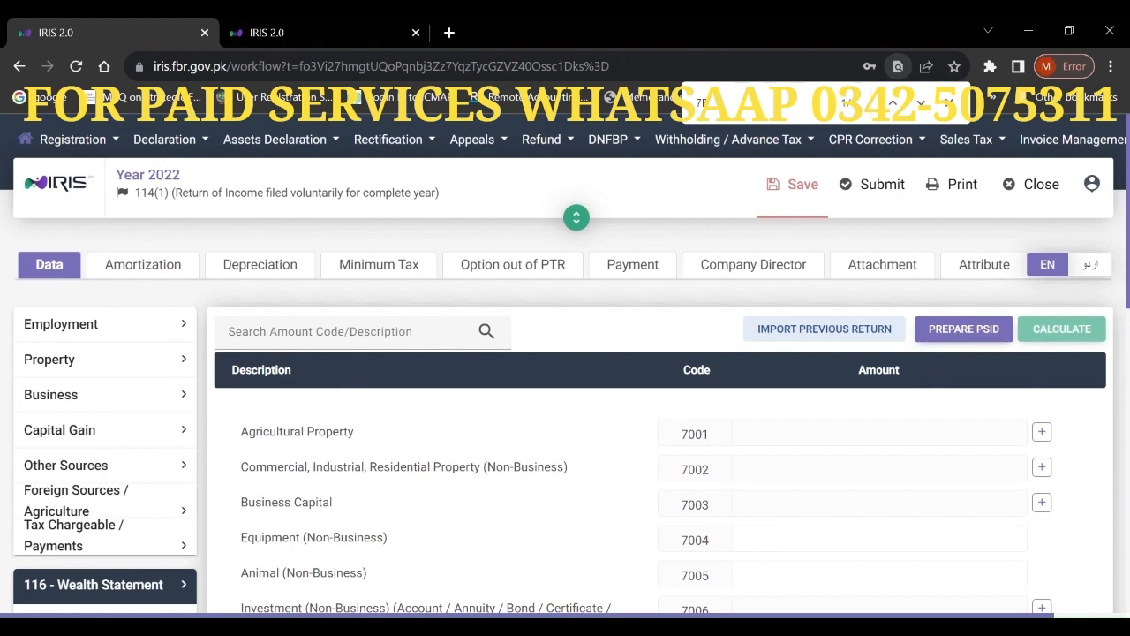
pyautogui.moveTo(1127, 157); pyautogui.dragTo(1120, 327)
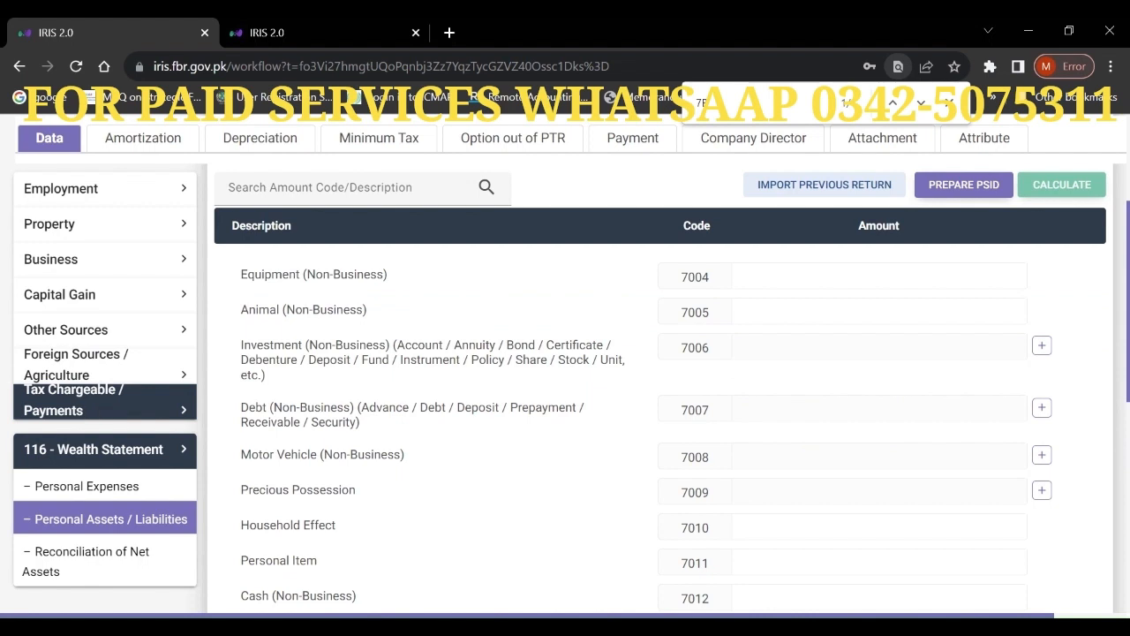
pyautogui.click(102, 343)
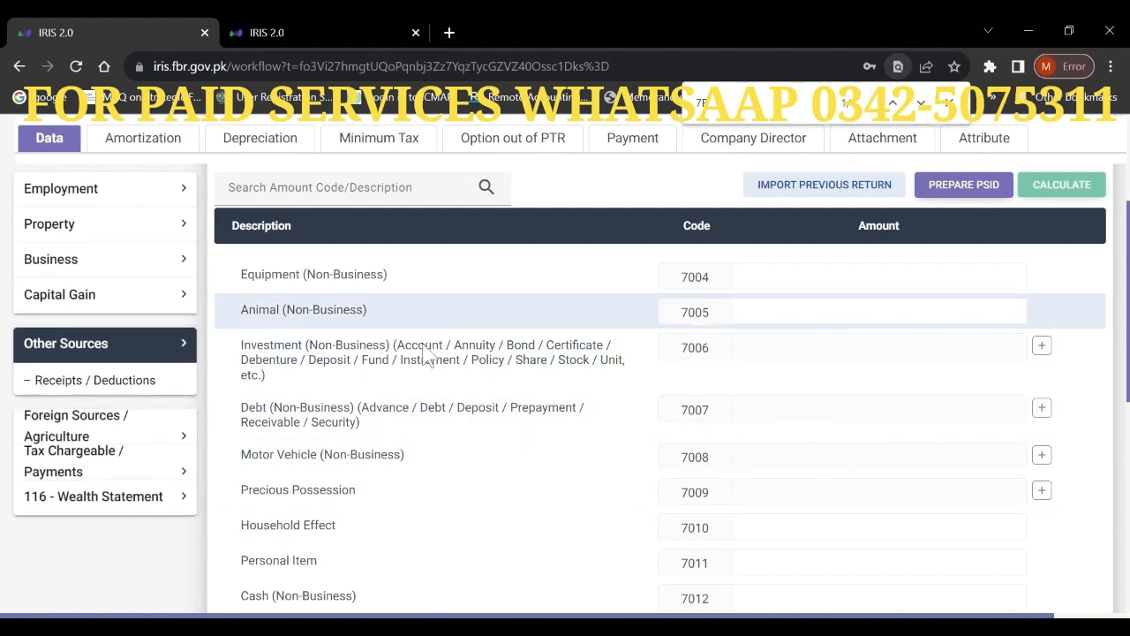
pyautogui.click(115, 379)
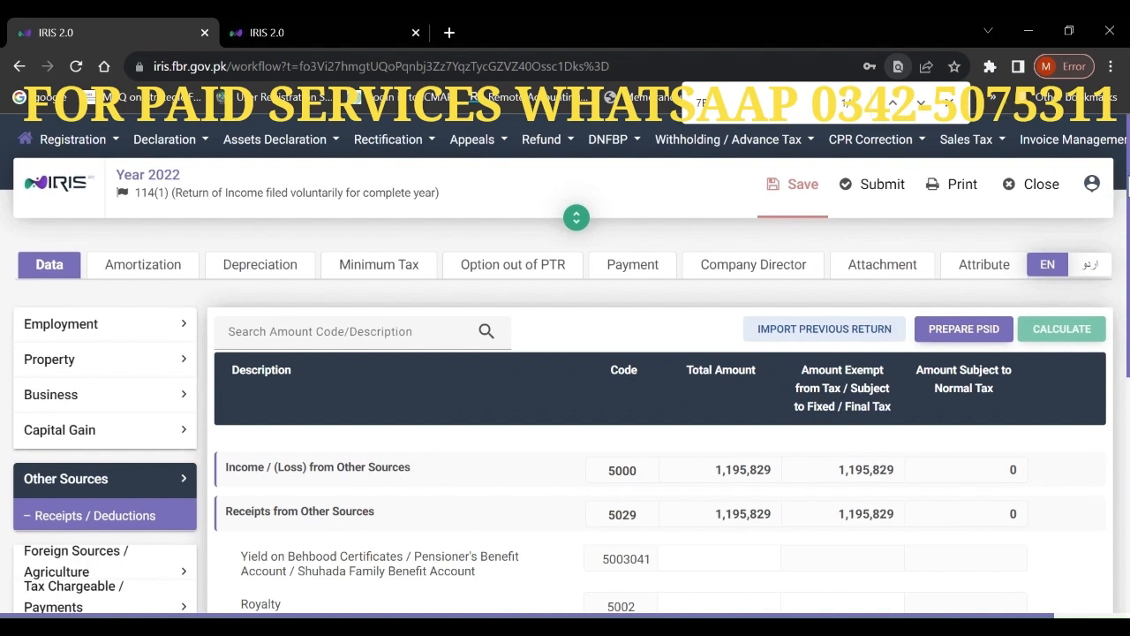
# - In the Final / Fixed / Reduced Tax schedule, select the 7B bank account details
pyautogui.scroll(-2, 565, 371)
pyautogui.scroll(-3, 619, 442)
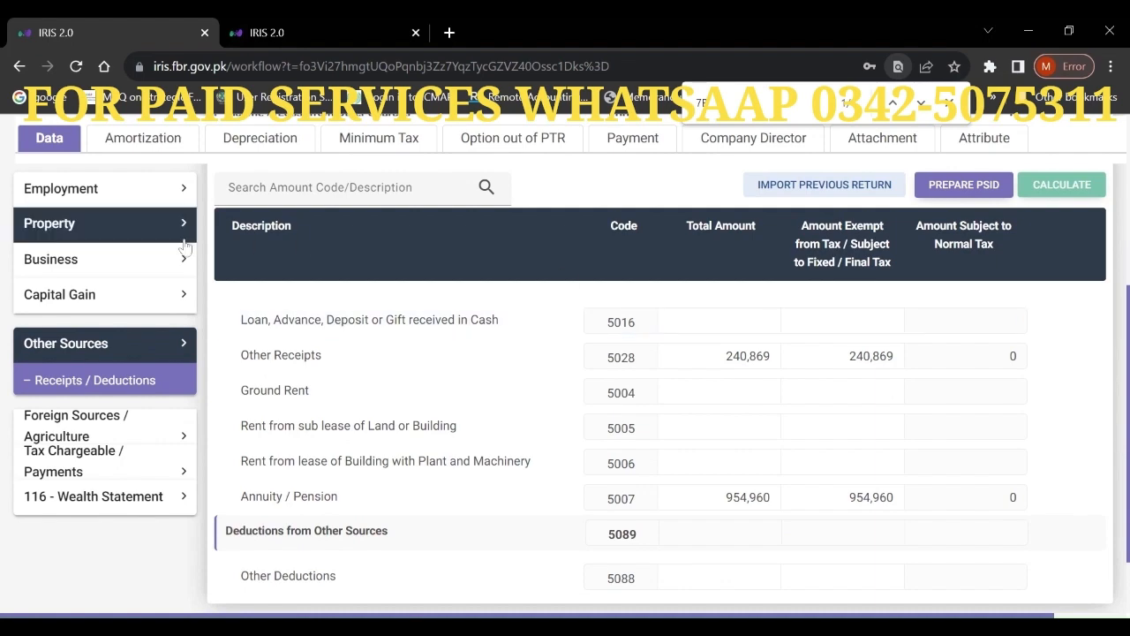
pyautogui.click(98, 470)
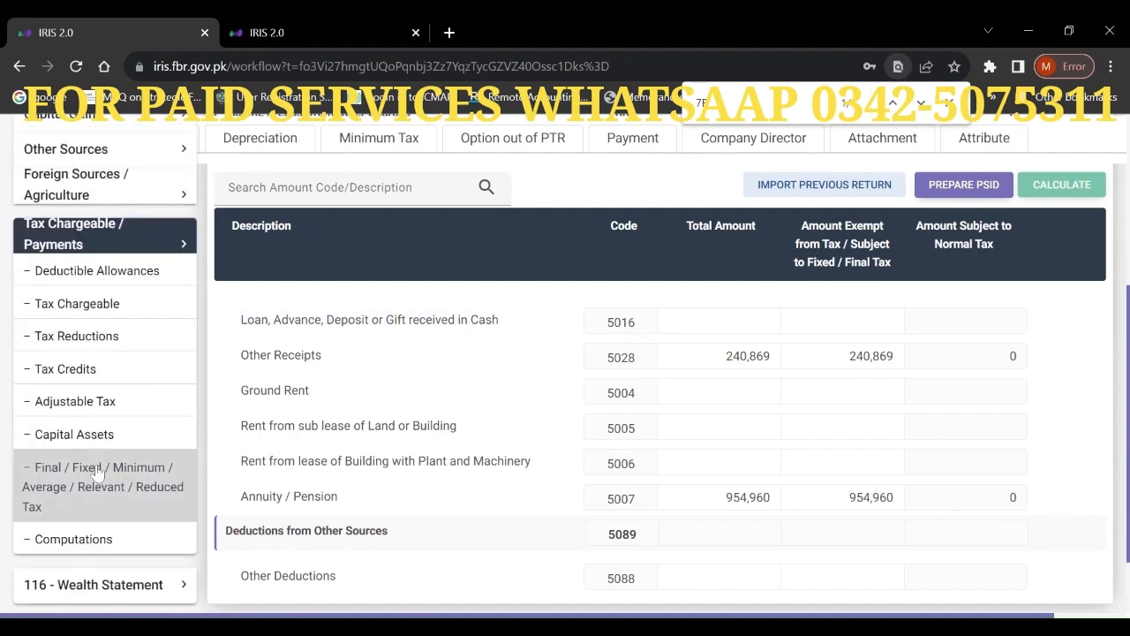
pyautogui.click(108, 491)
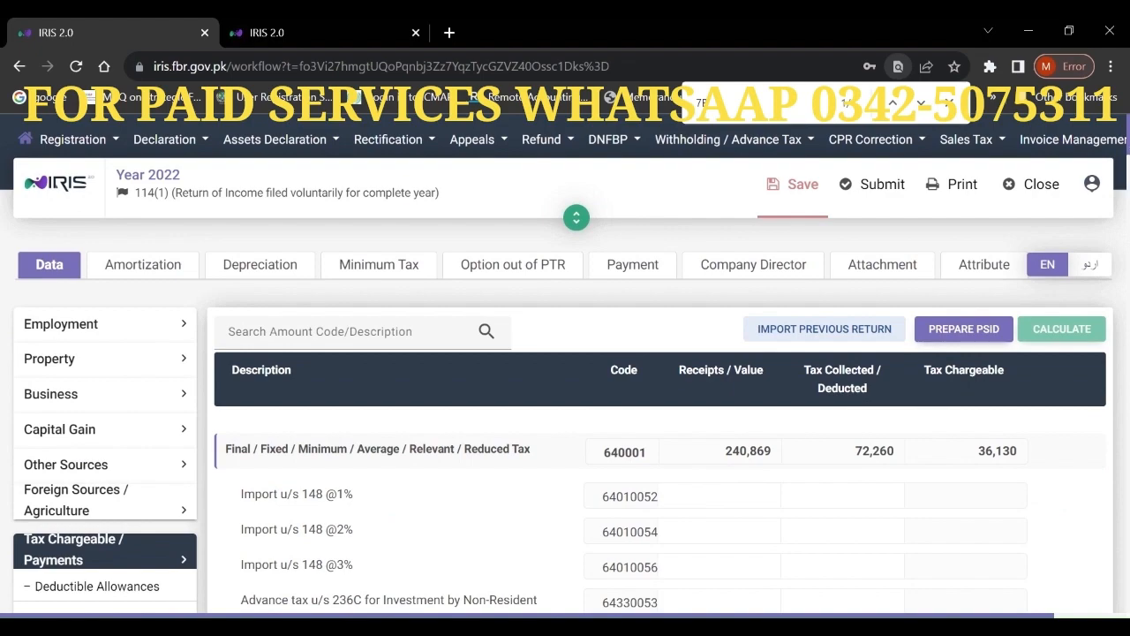
pyautogui.scroll(-10, 662, 442)
pyautogui.scroll(-15, 663, 442)
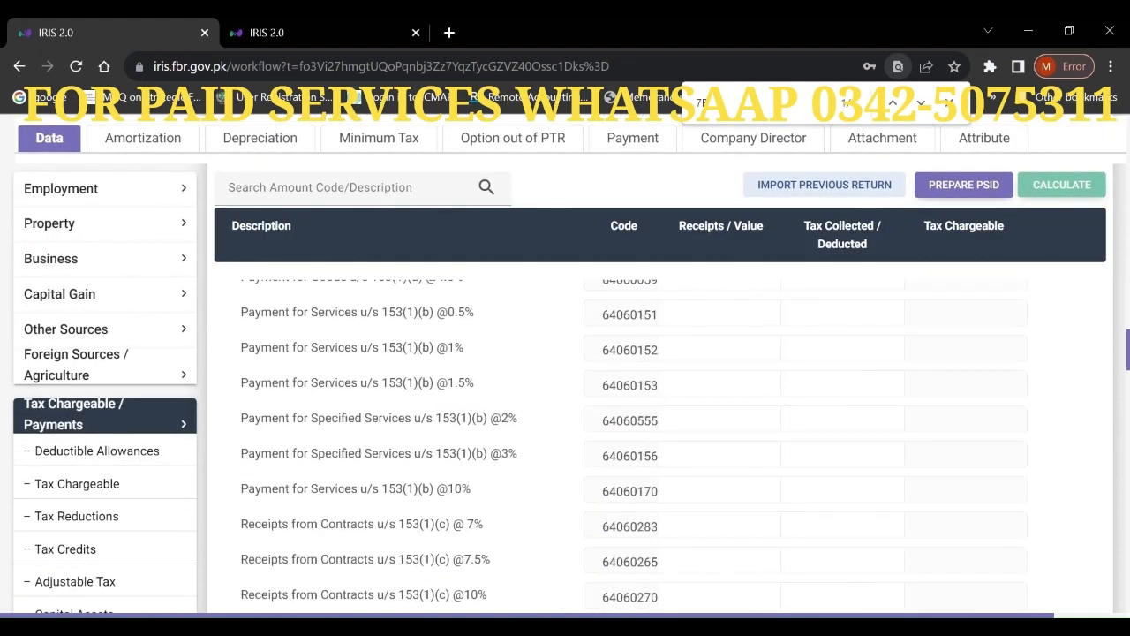
pyautogui.scroll(-8, 663, 442)
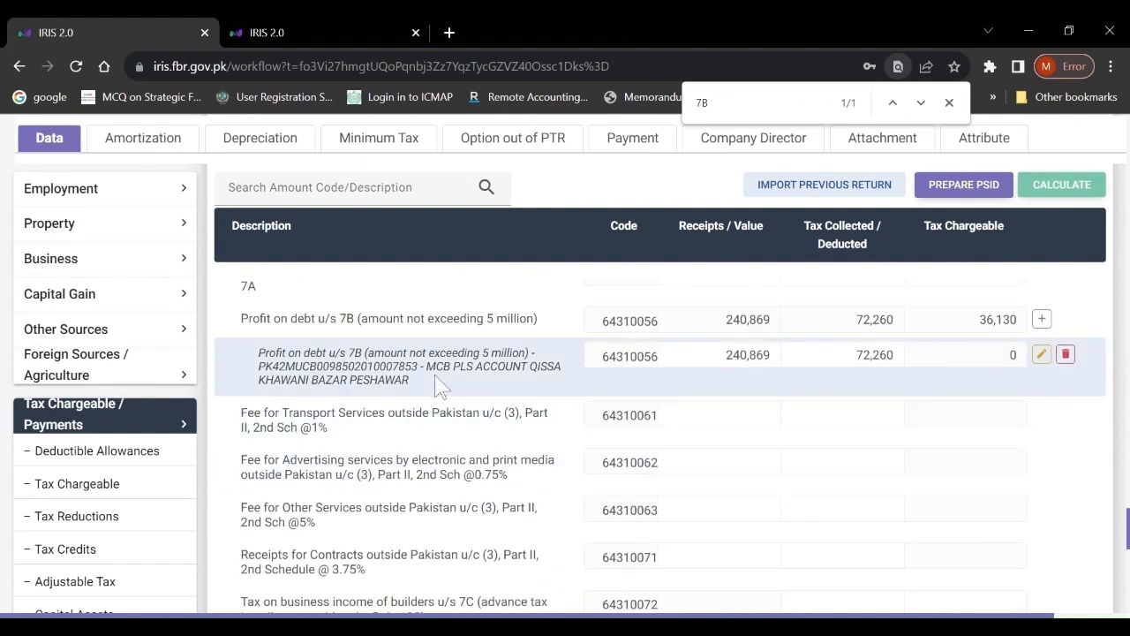
pyautogui.moveTo(415, 382); pyautogui.dragTo(254, 369)
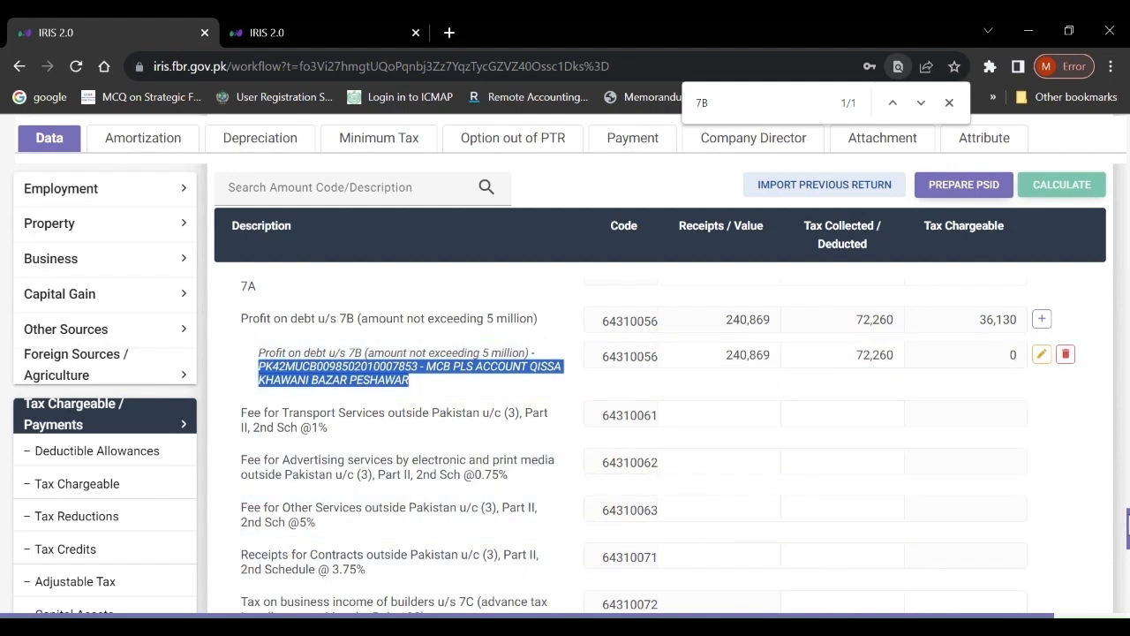
# - Go to the wealth statement's Personal Assets / Liabilities schedule
pyautogui.scroll(-6, 287, 522)
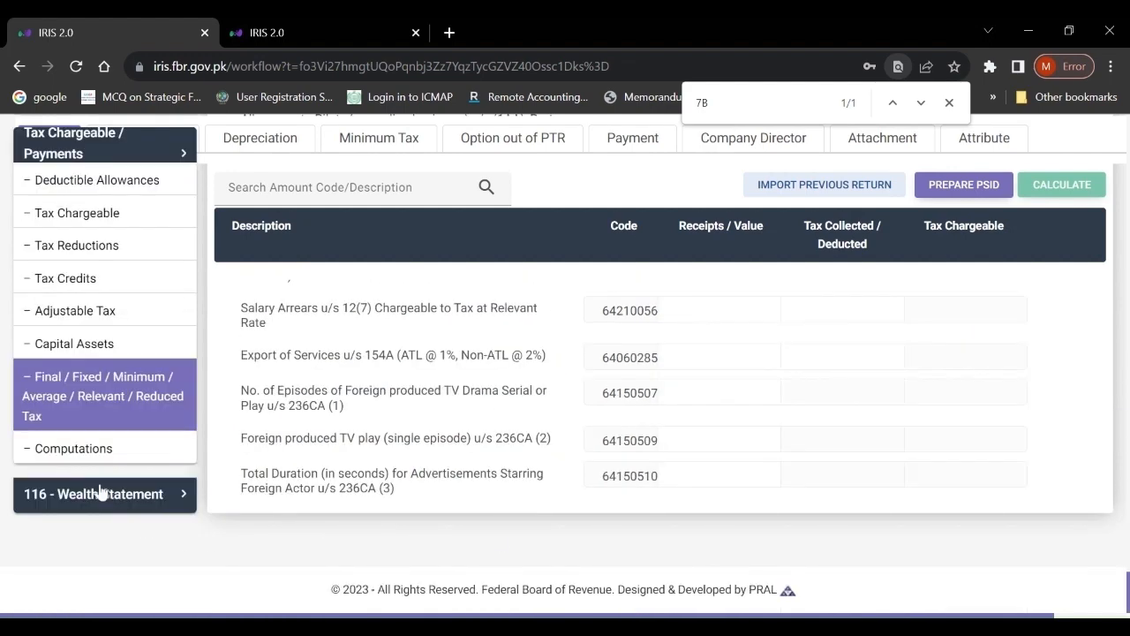
pyautogui.click(100, 492)
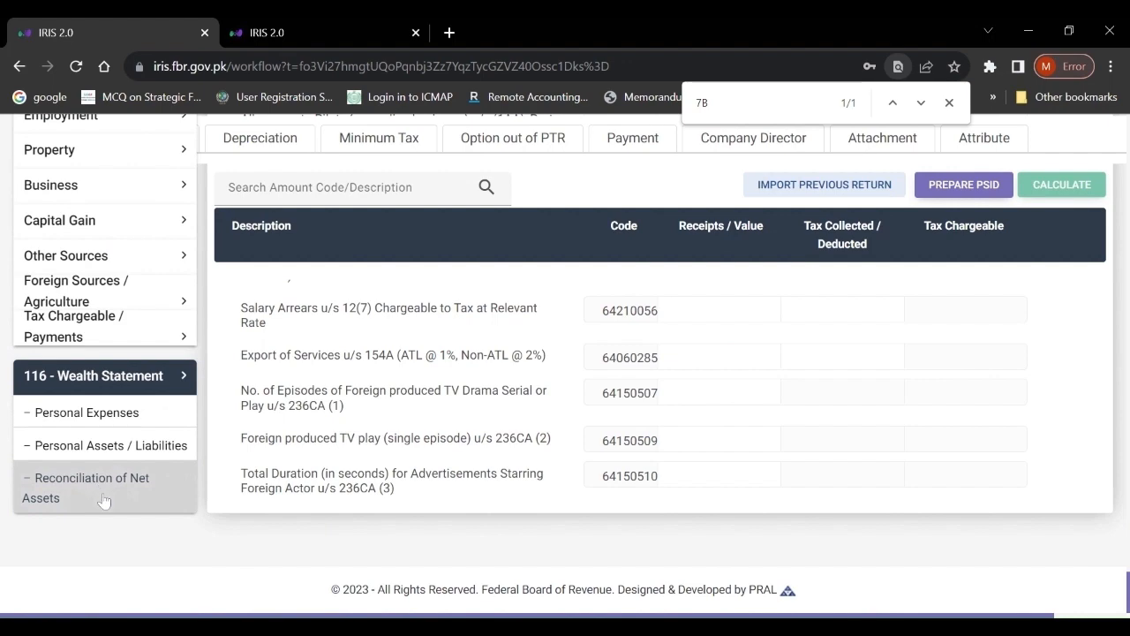
pyautogui.click(100, 448)
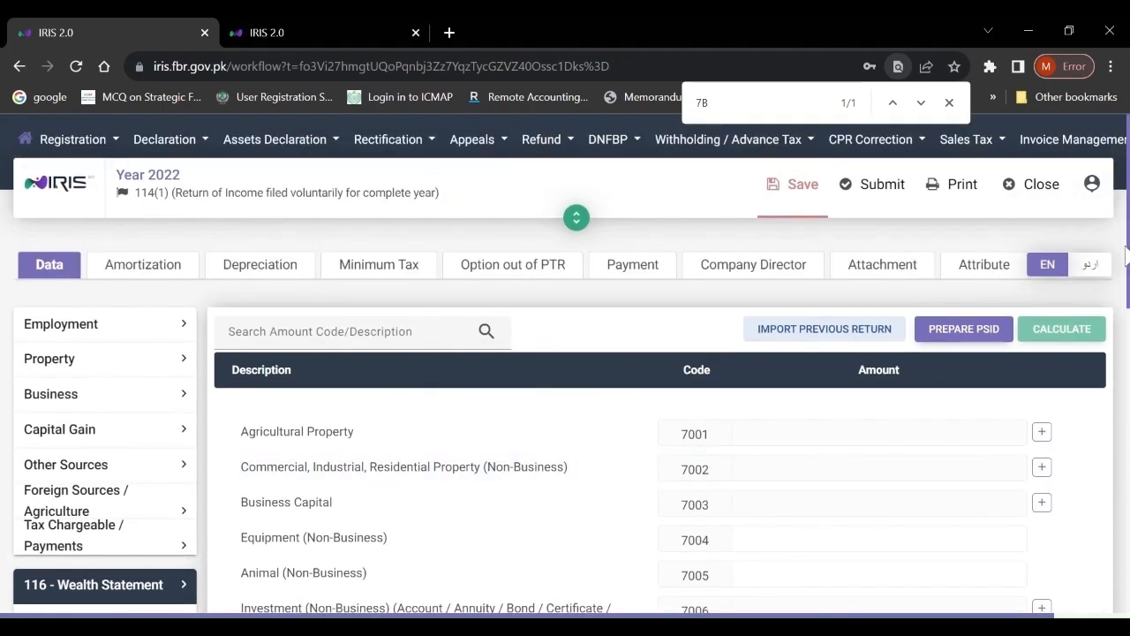
pyautogui.scroll(-2, 565, 397)
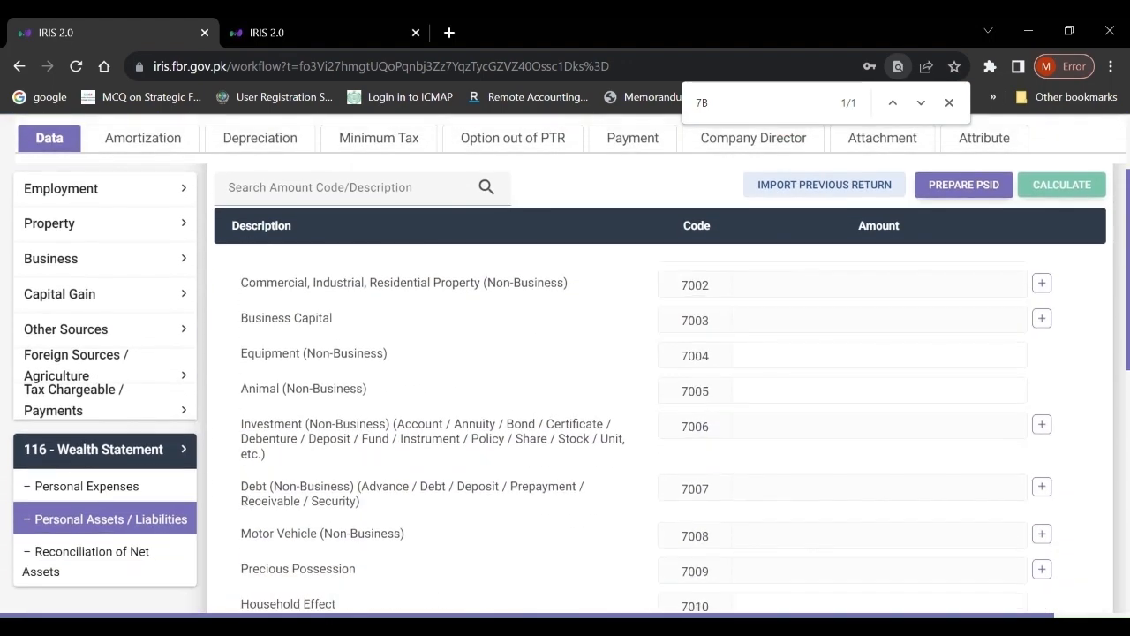
pyautogui.scroll(2, 601, 353)
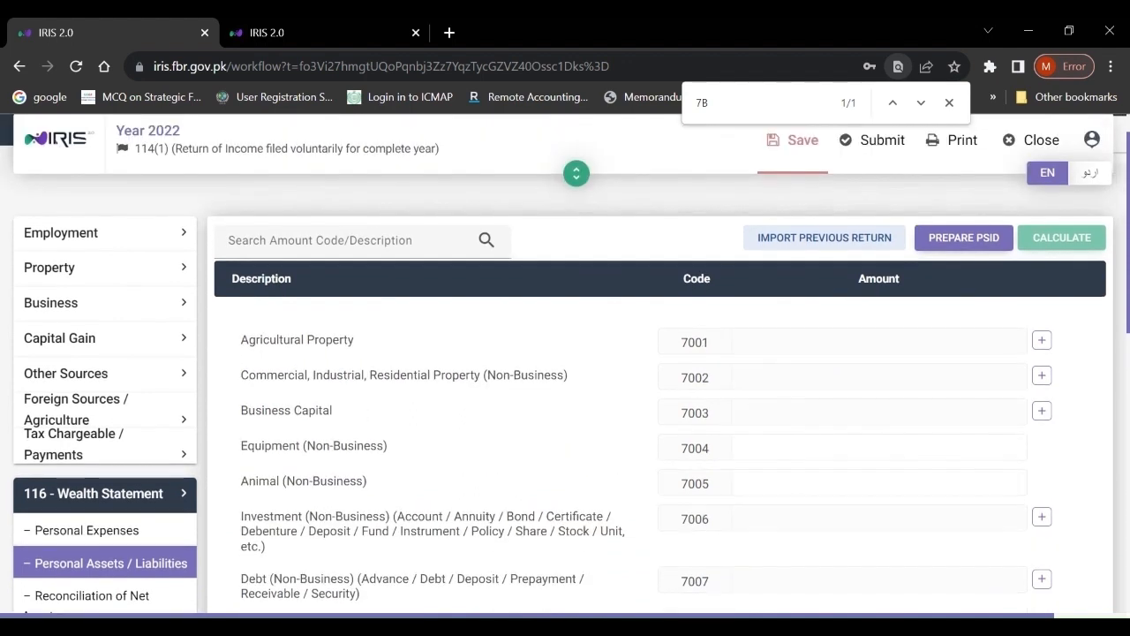
pyautogui.click(1042, 345)
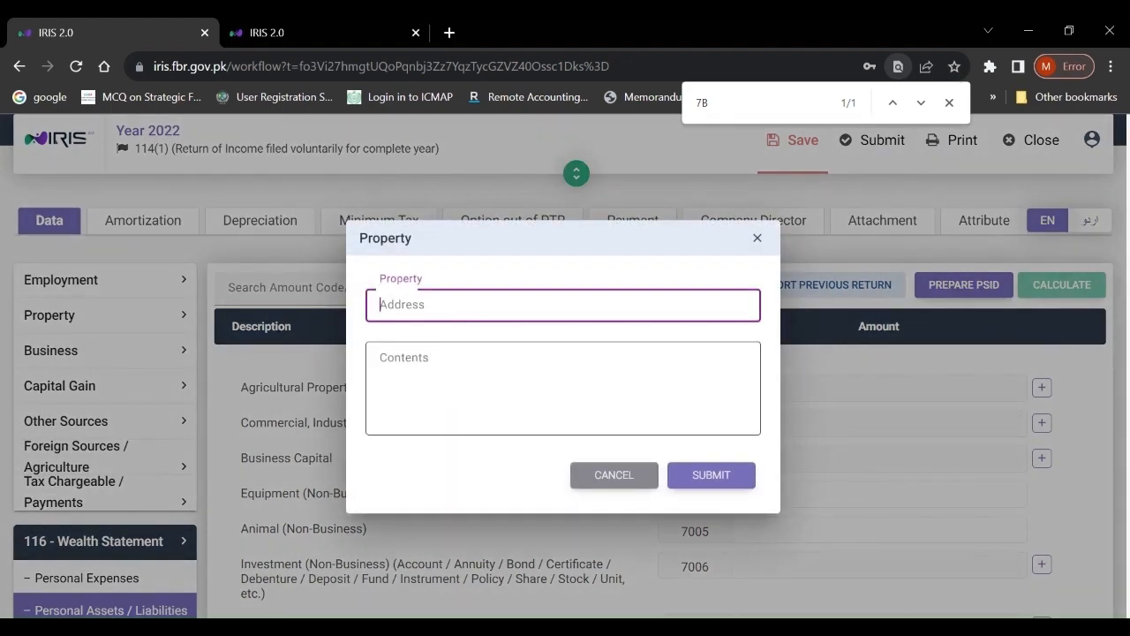
pyautogui.click(563, 387)
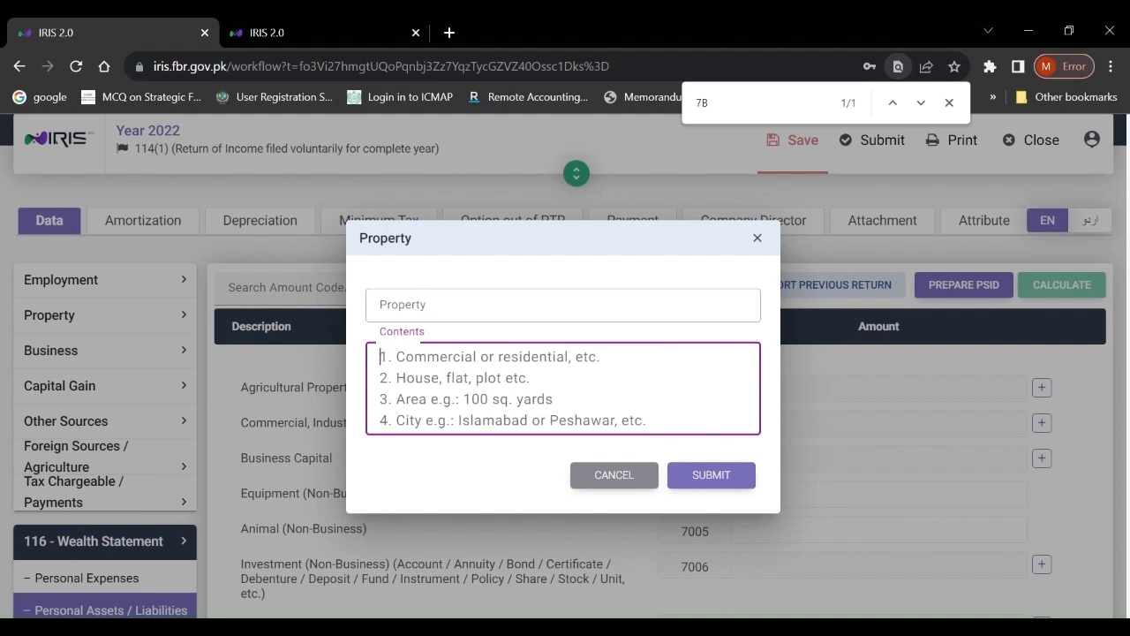
pyautogui.click(757, 239)
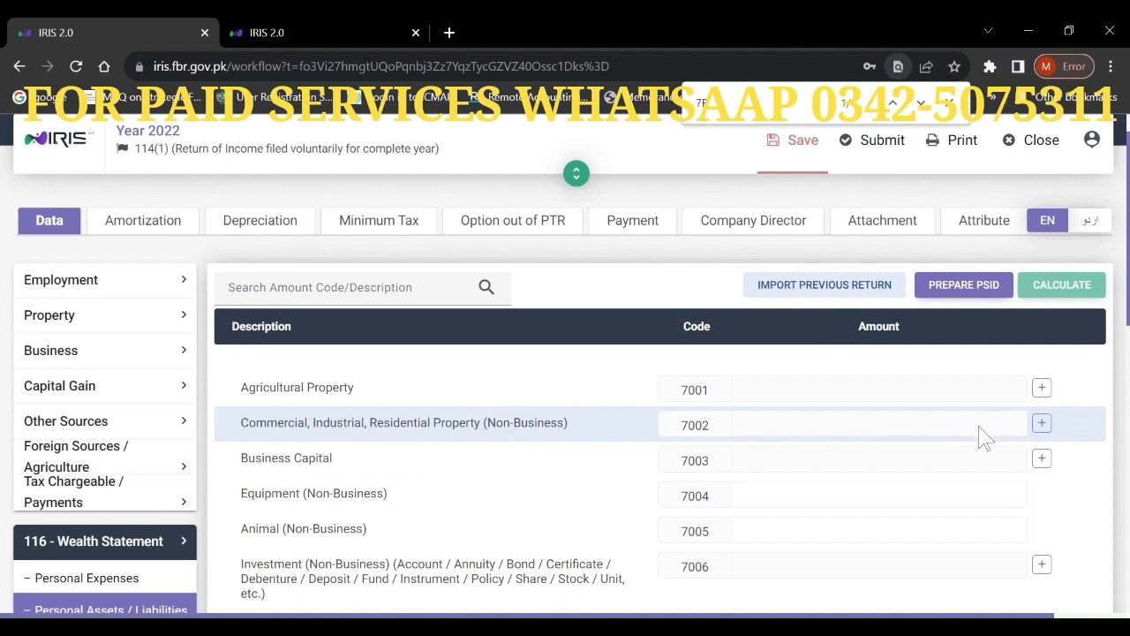
pyautogui.click(1043, 426)
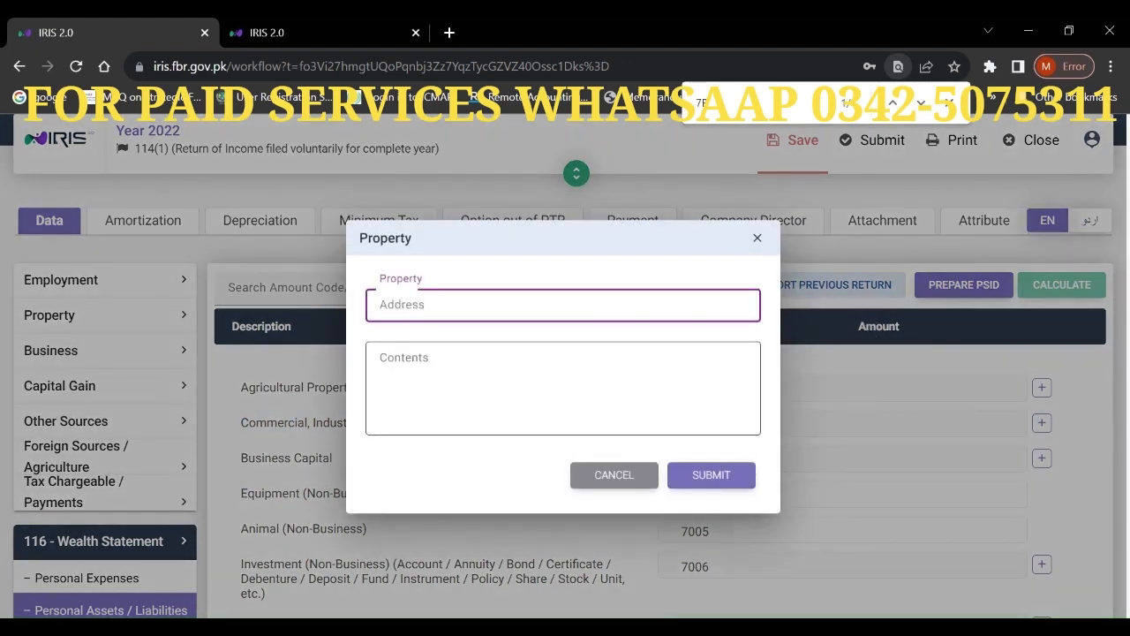
pyautogui.click(583, 385)
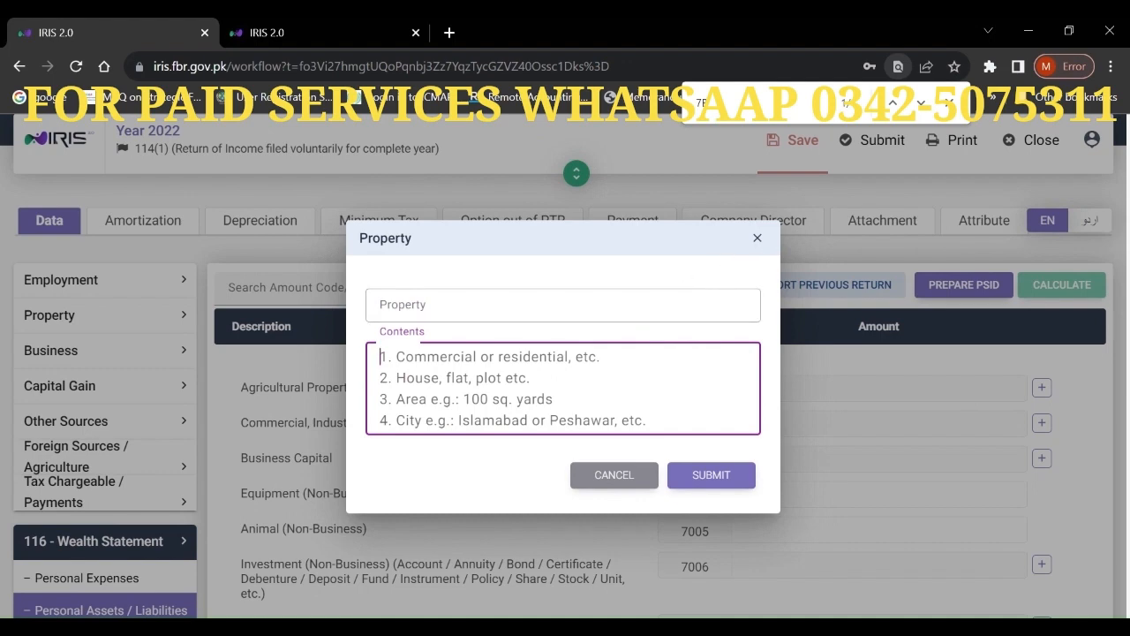
pyautogui.click(757, 240)
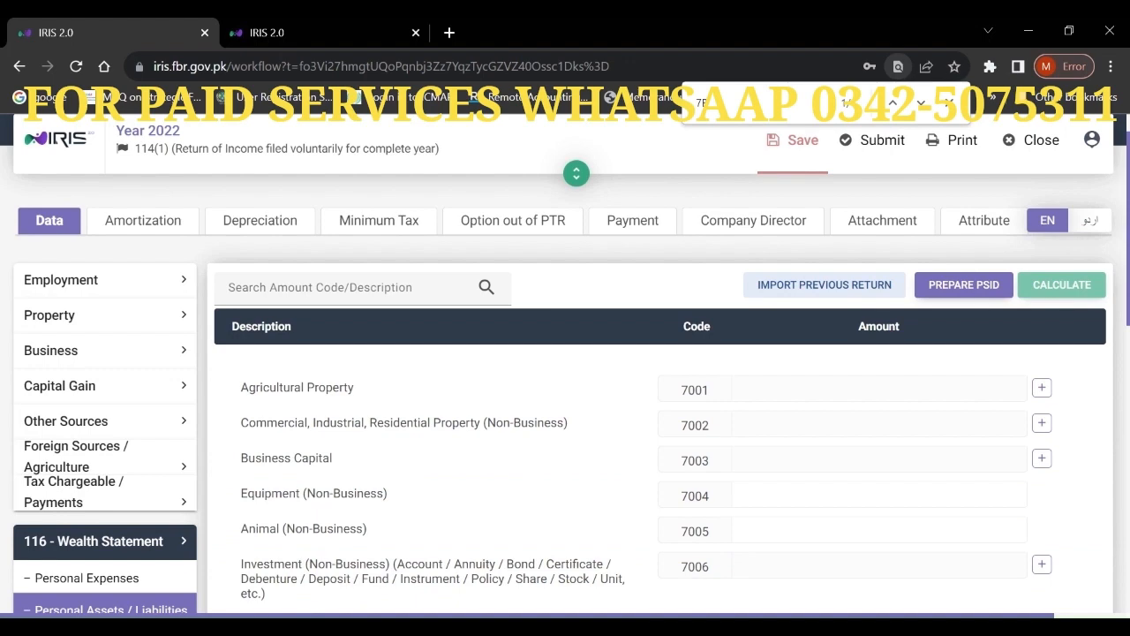
pyautogui.scroll(-5, 660, 442)
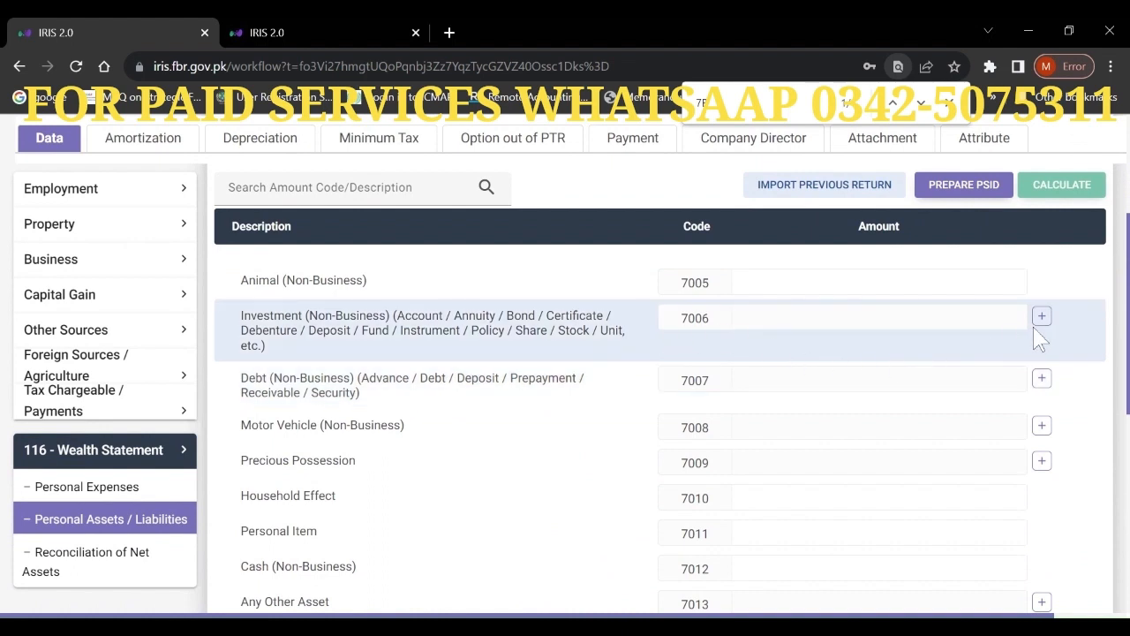
# - Add a 7006 investment with the pasted IBAN, account name and branch location in Contents
pyautogui.click(1042, 318)
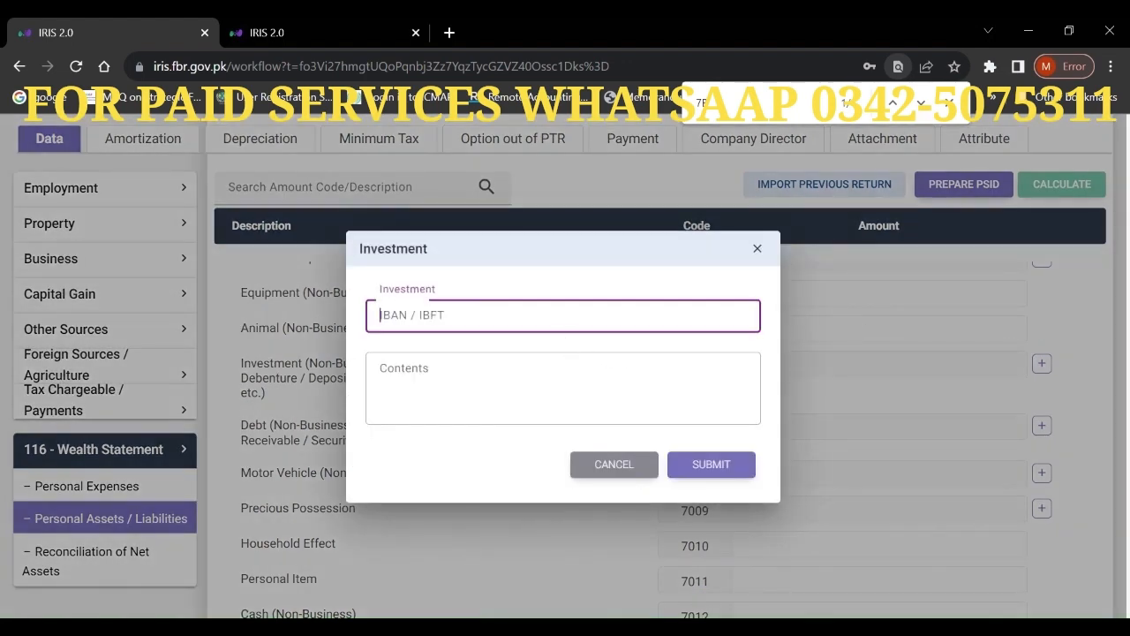
pyautogui.hotkey('ctrl', 'v')
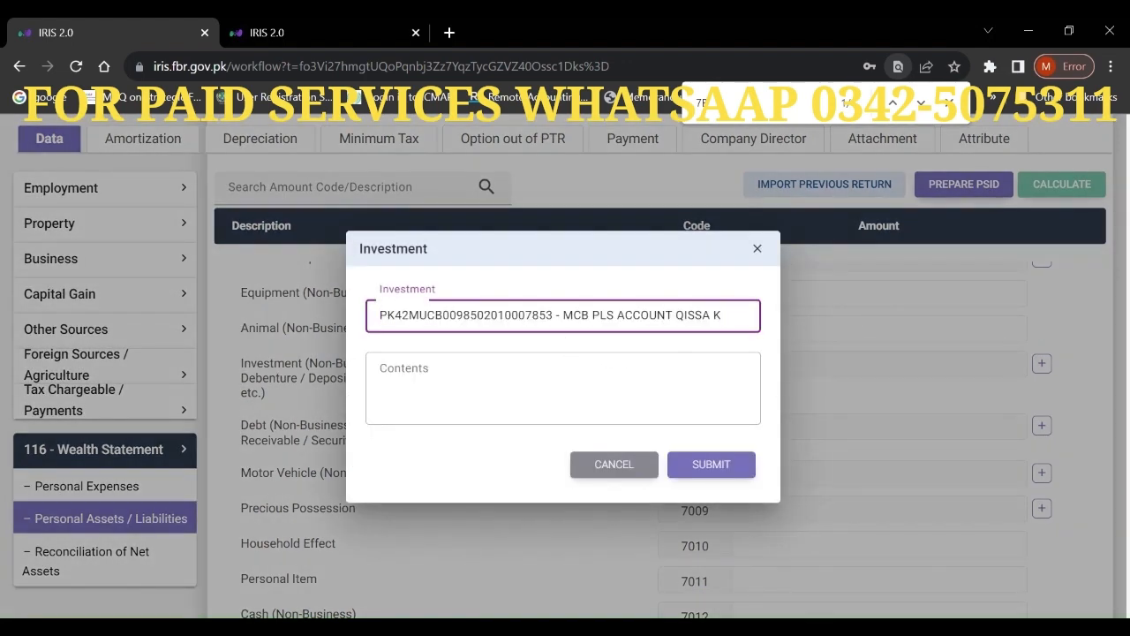
pyautogui.moveTo(560, 315); pyautogui.dragTo(991, 353)
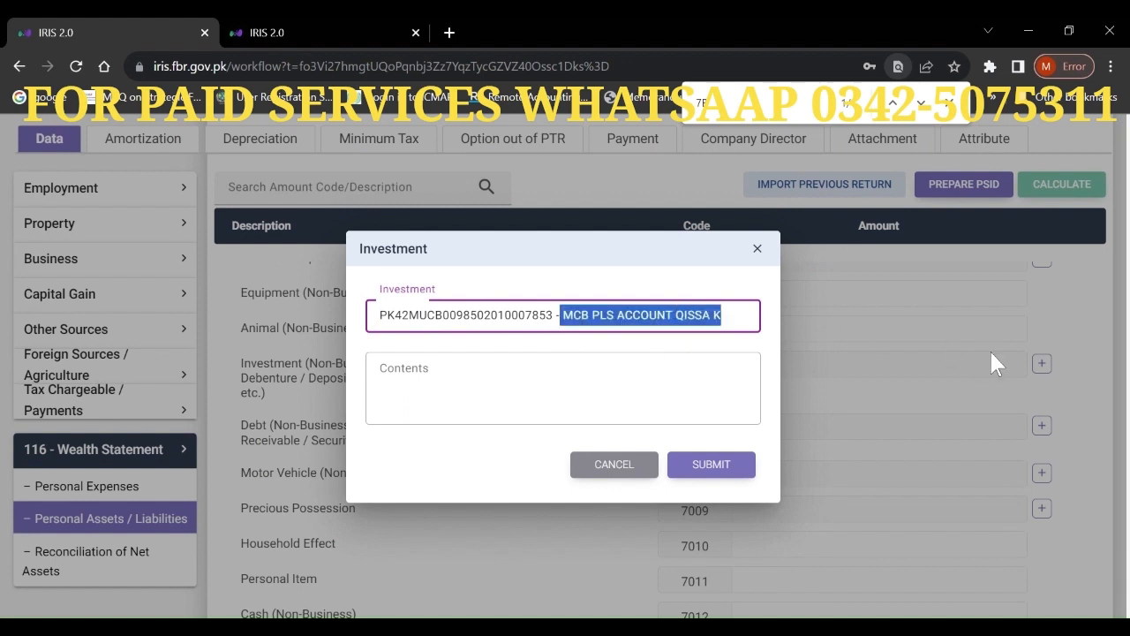
pyautogui.hotkey('ctrl', 'x')
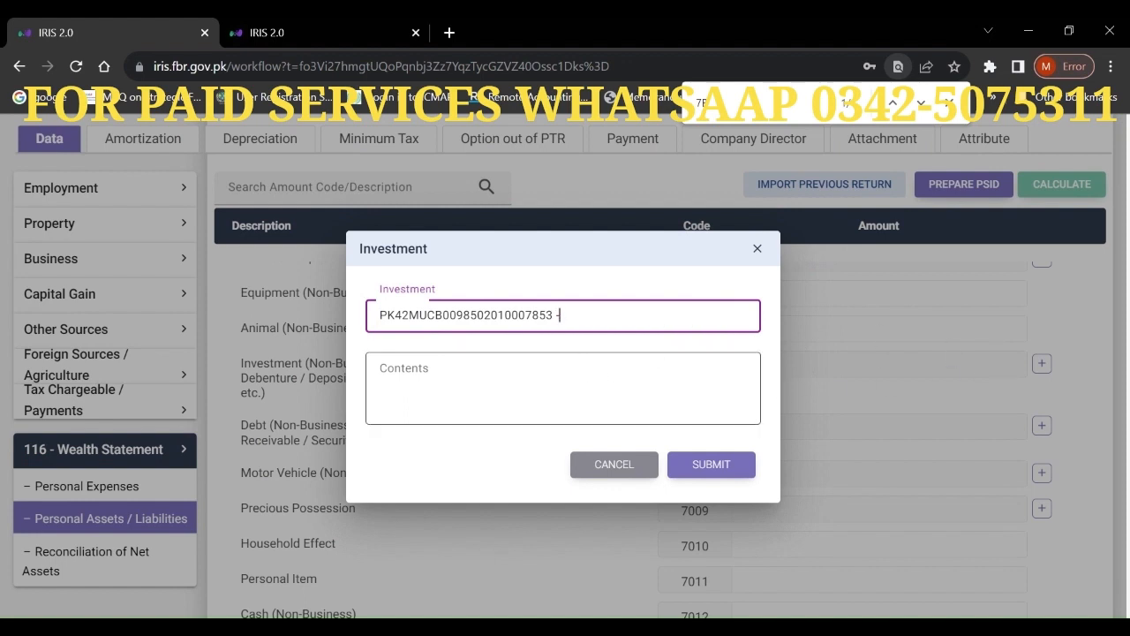
pyautogui.press('Tab')
pyautogui.hotkey('ctrl', 'v')
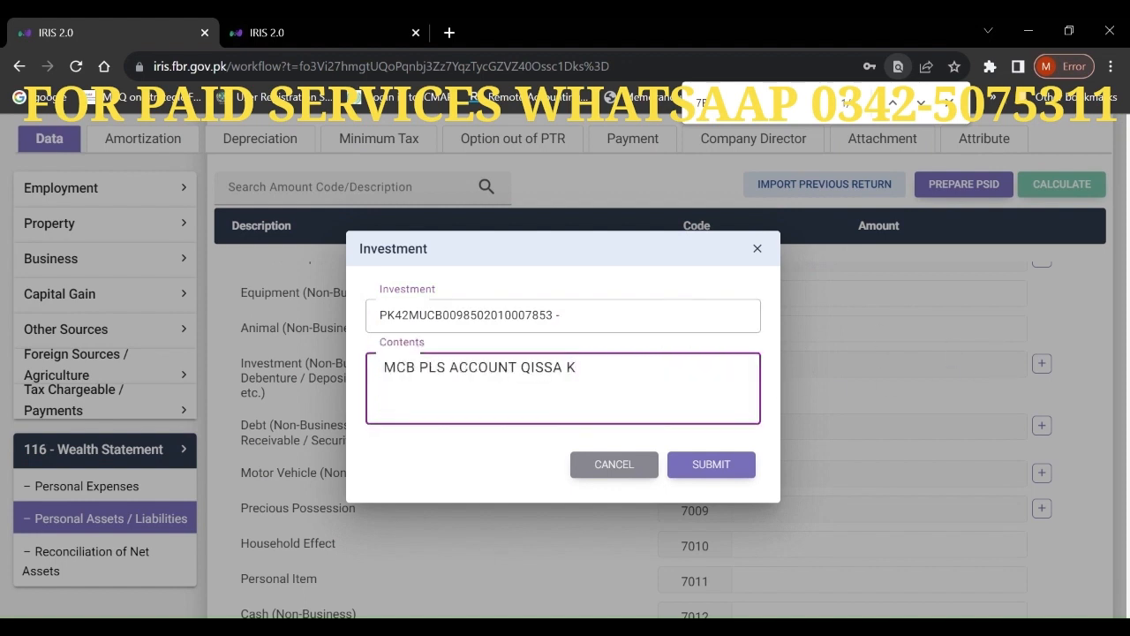
pyautogui.write('HAWANI BAZA')
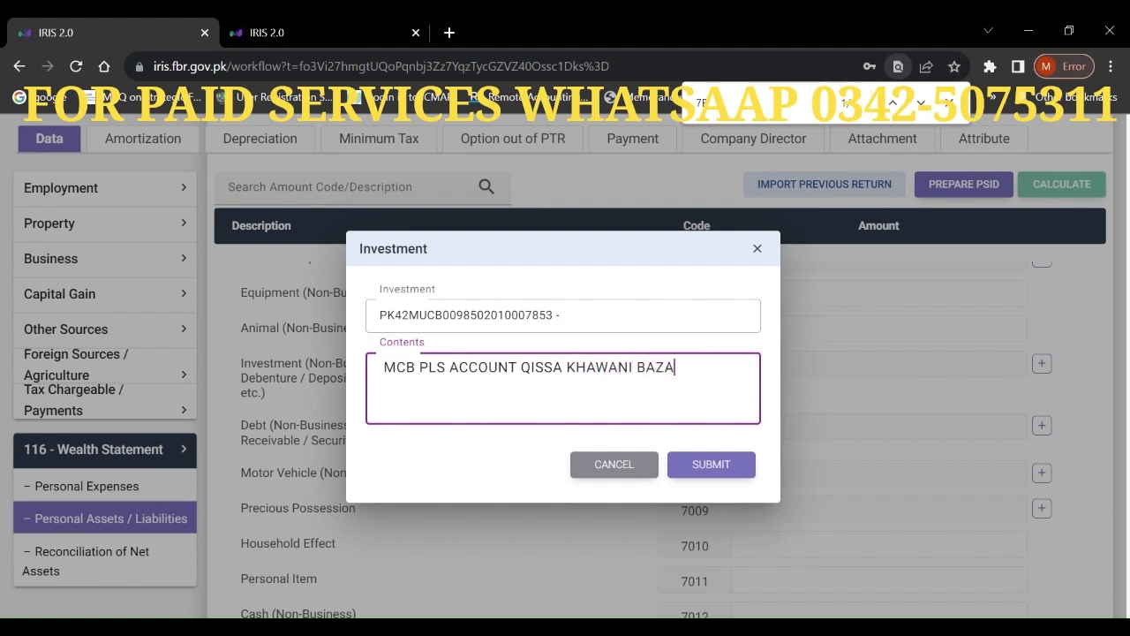
pyautogui.write('R PESHAWAR')
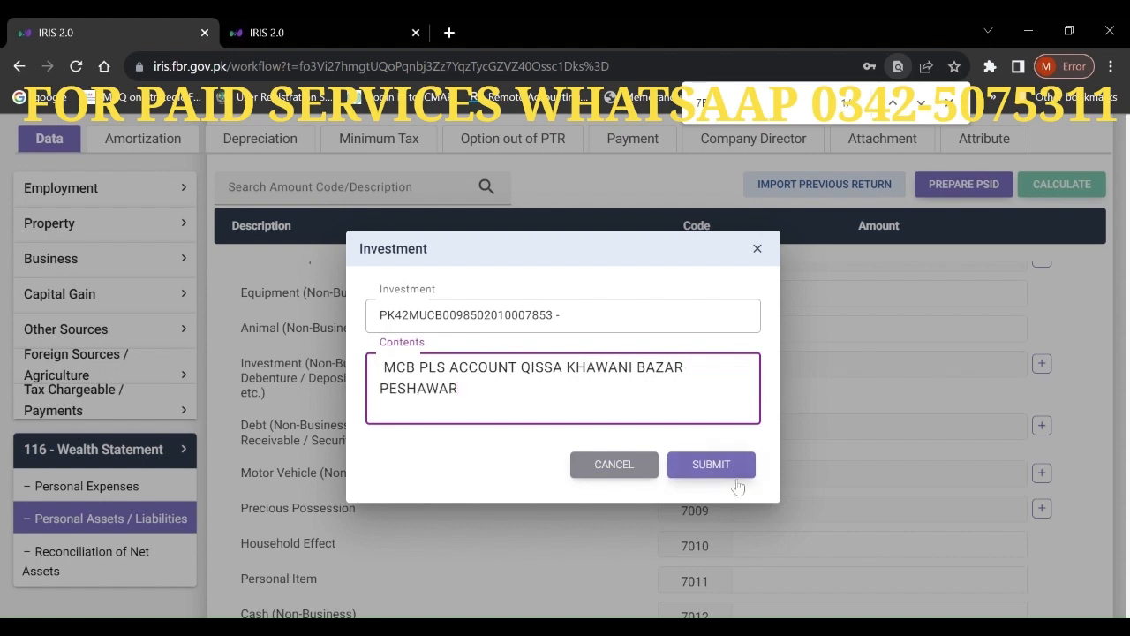
pyautogui.click(714, 465)
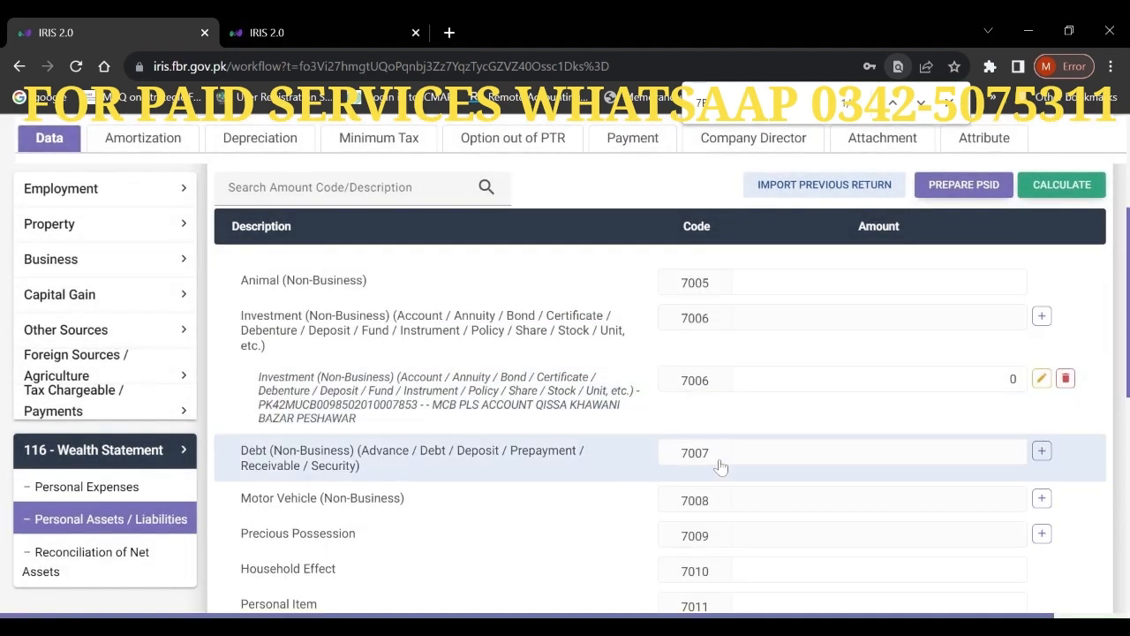
# - Set the new investment's amount to 3,271,966 and recalculate
pyautogui.click(883, 379)
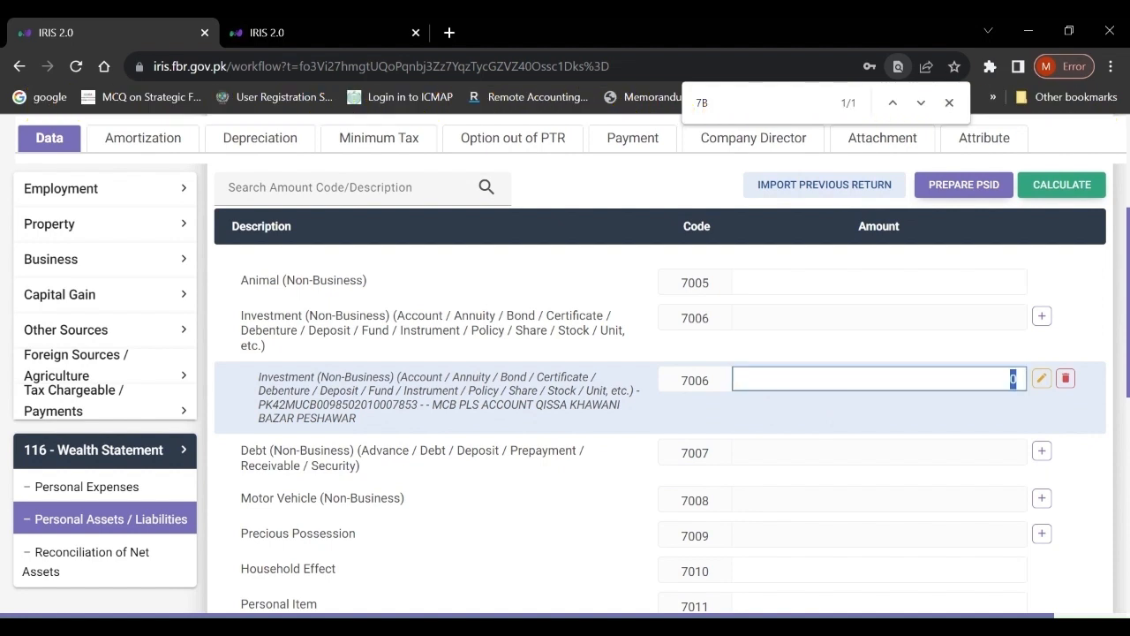
pyautogui.write('3,271,966')
pyautogui.click(1064, 190)
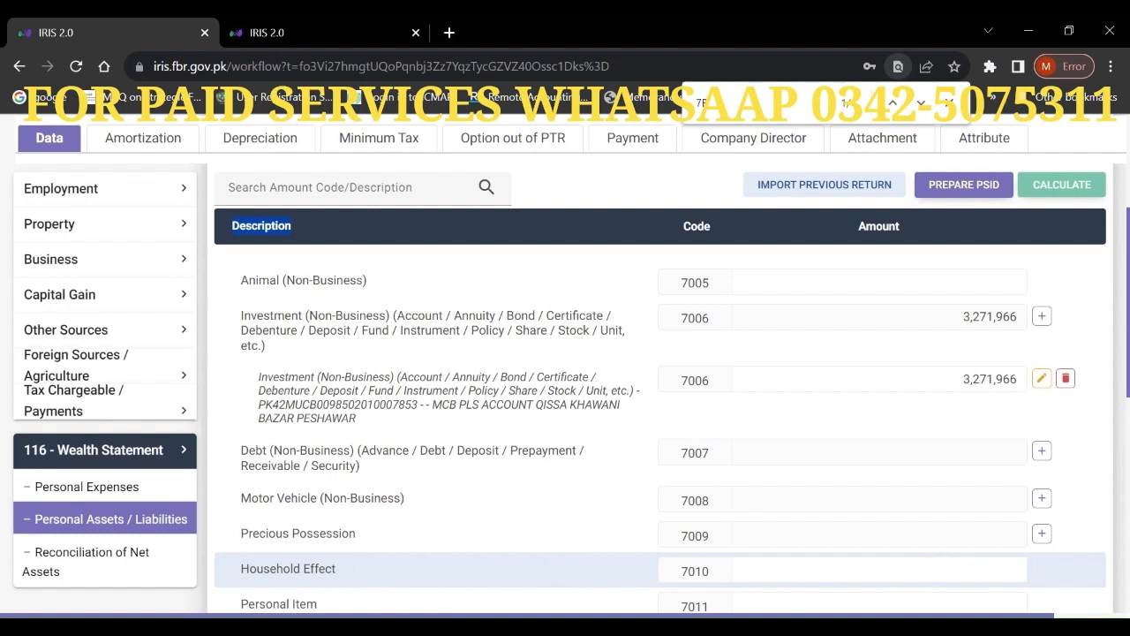
# - Enter Household Effect 250,000 and Personal Item 100,000, then recalculate the totals
pyautogui.click(1016, 570)
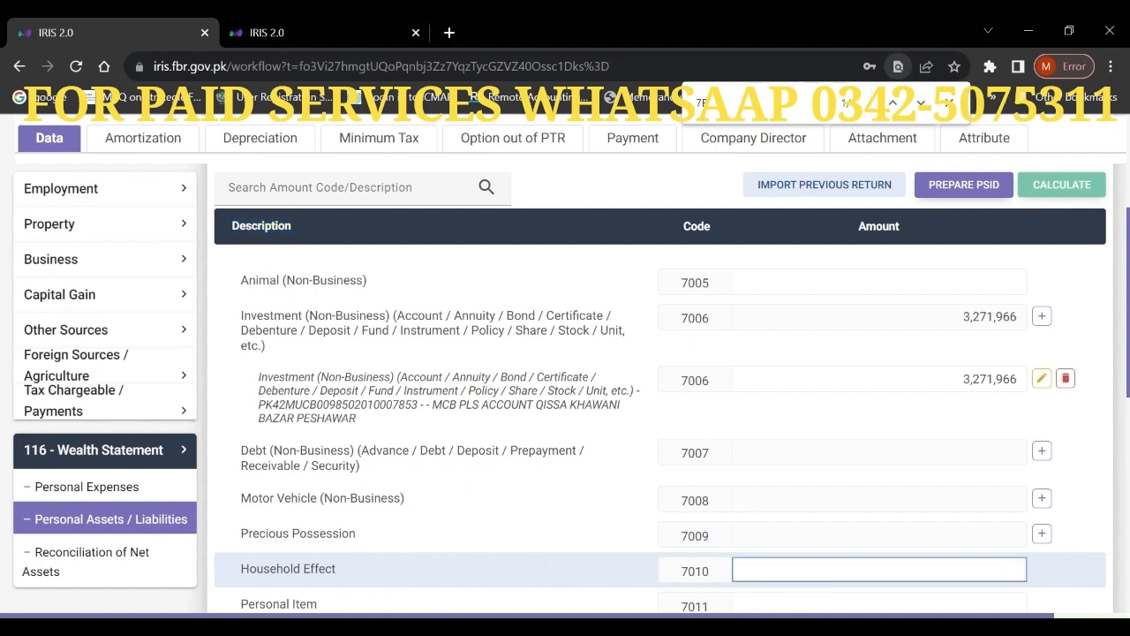
pyautogui.write('2500000')
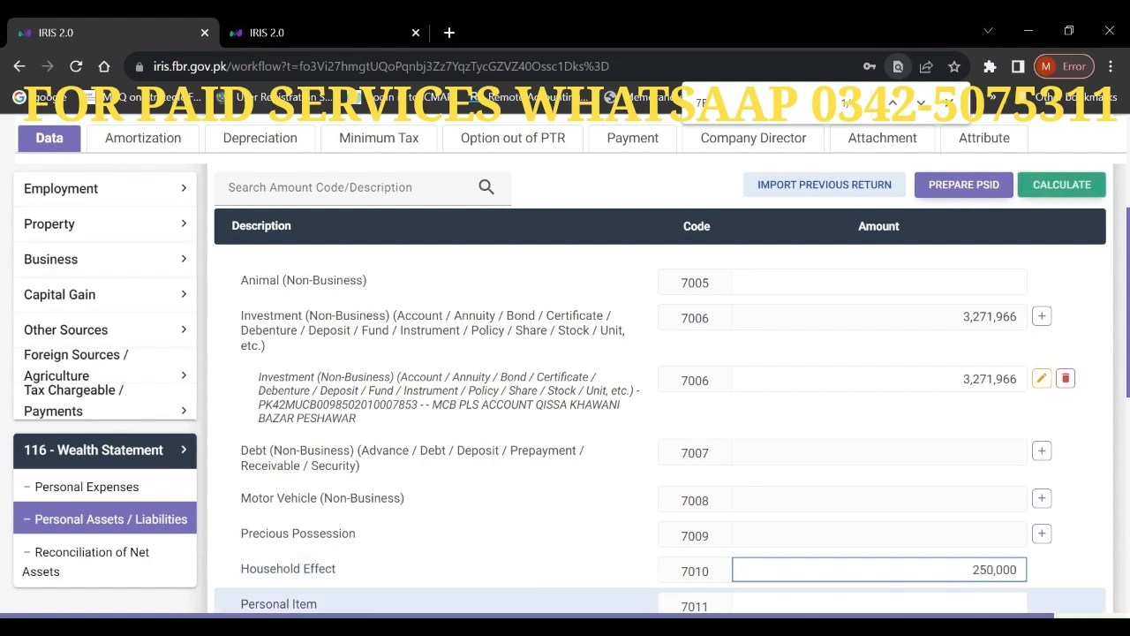
pyautogui.click(1016, 604)
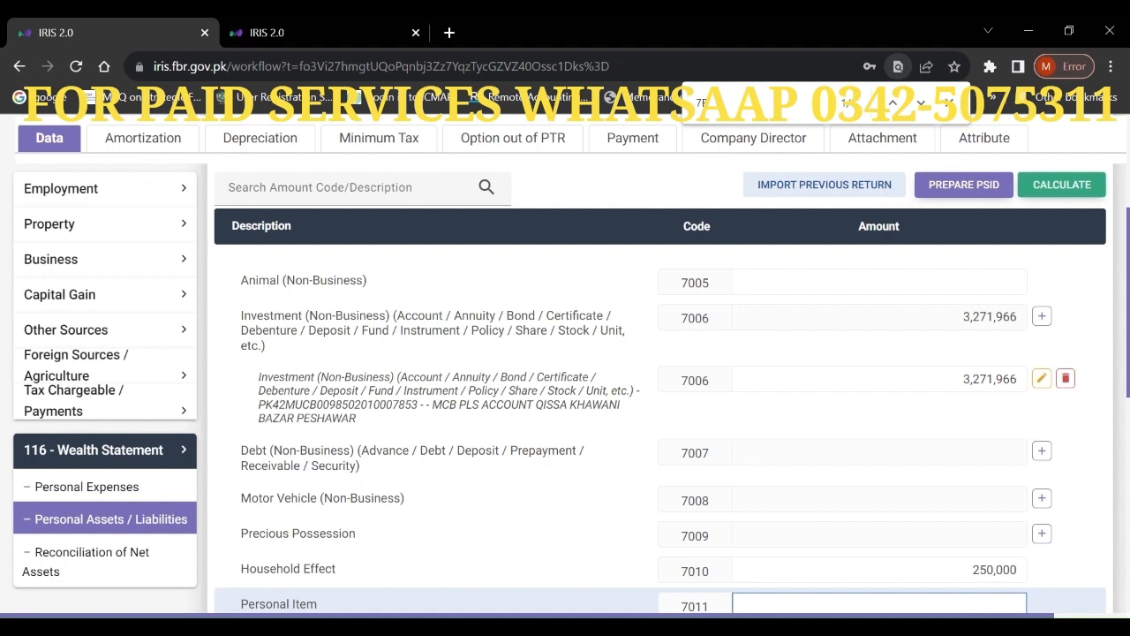
pyautogui.write('100,000')
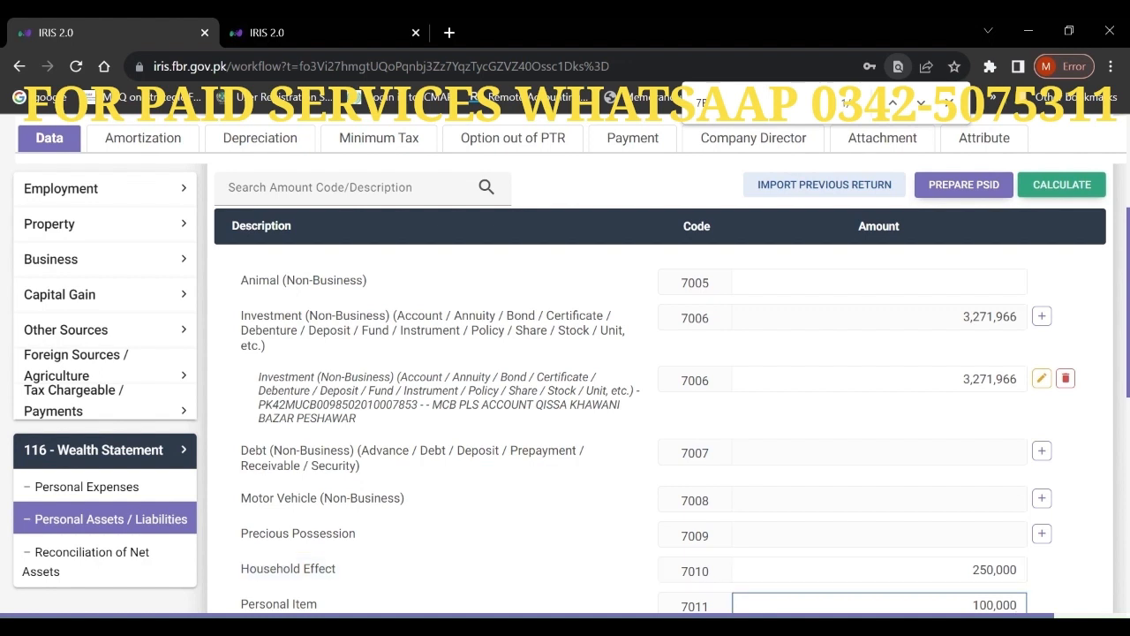
pyautogui.scroll(-2, 1127, 393)
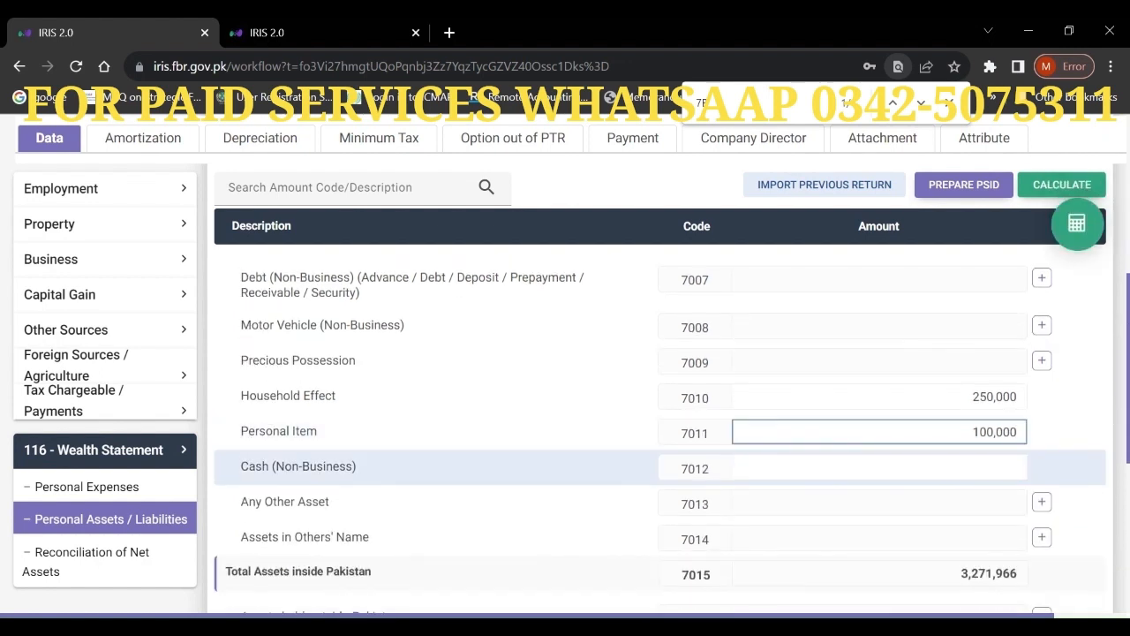
pyautogui.click(880, 468)
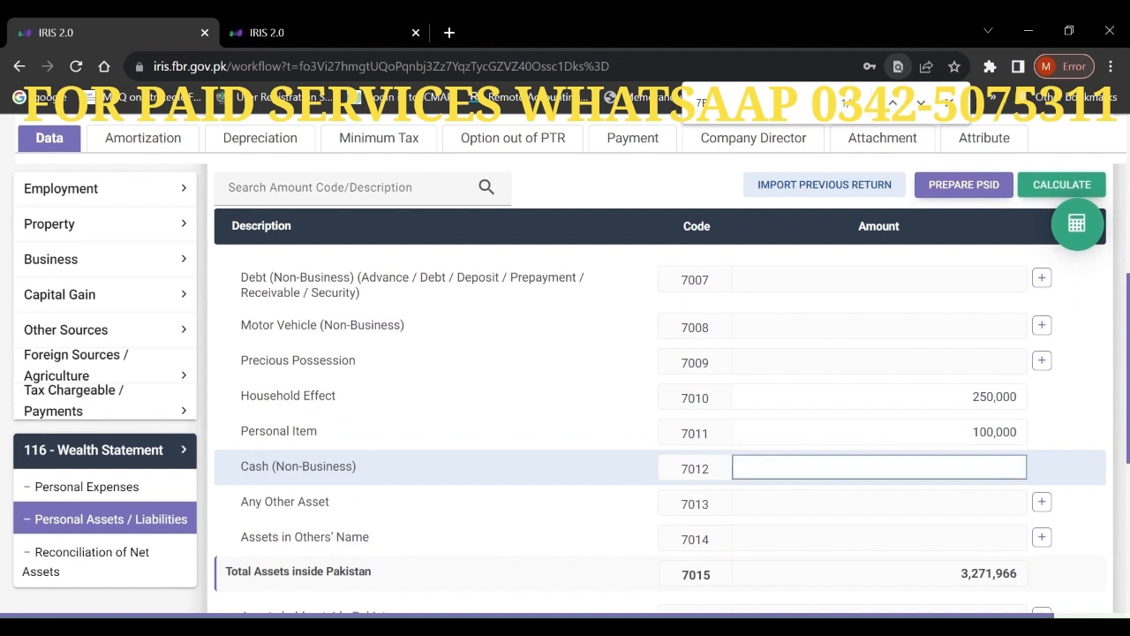
pyautogui.click(1083, 232)
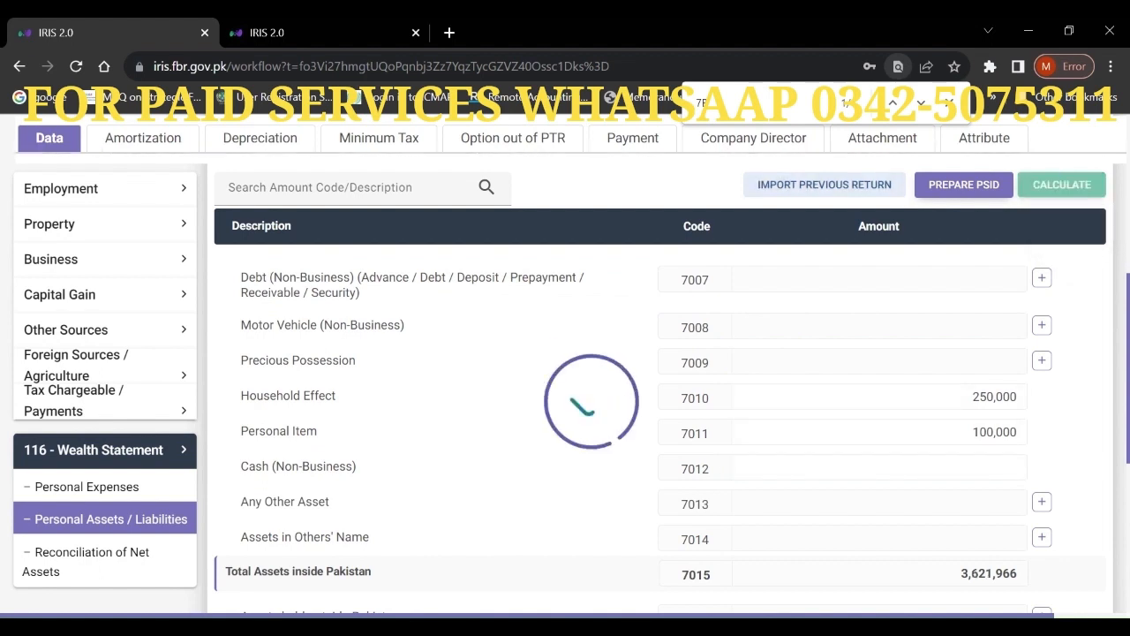
pyautogui.click(119, 518)
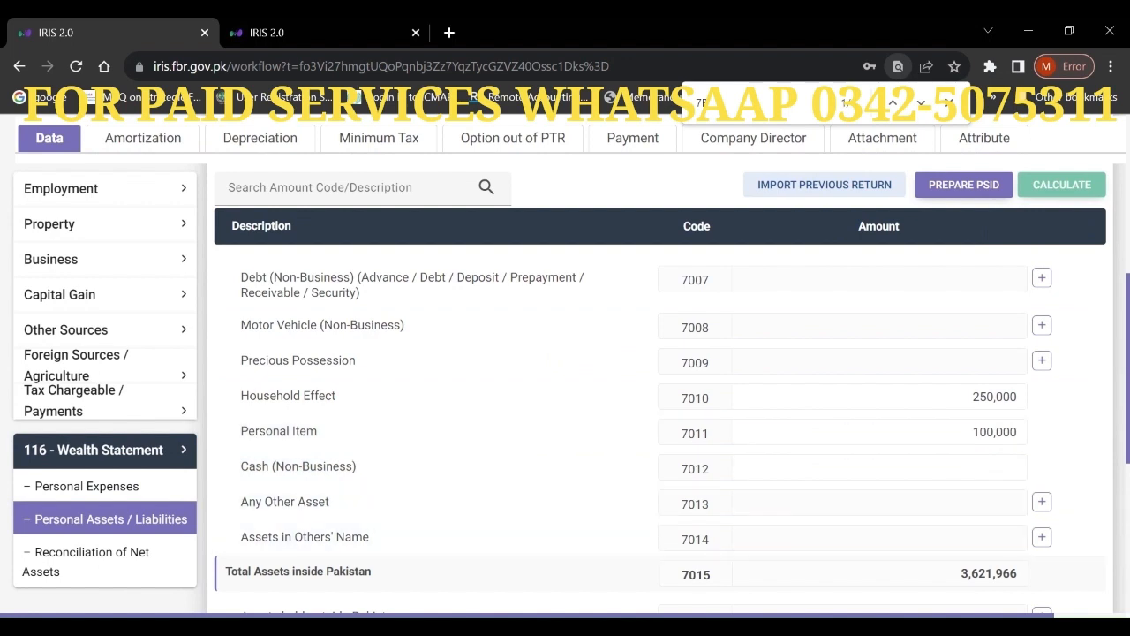
# - Open Reconciliation of Net Assets, showing current-year net assets of 3,621,966
pyautogui.scroll(-5, 660, 397)
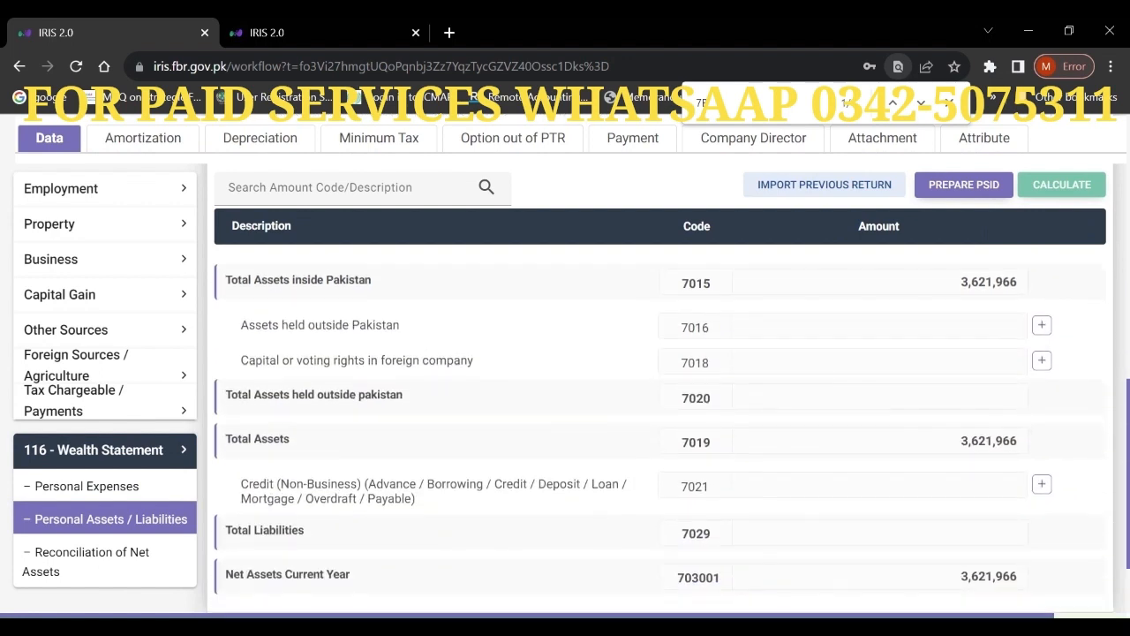
pyautogui.scroll(3, 1126, 428)
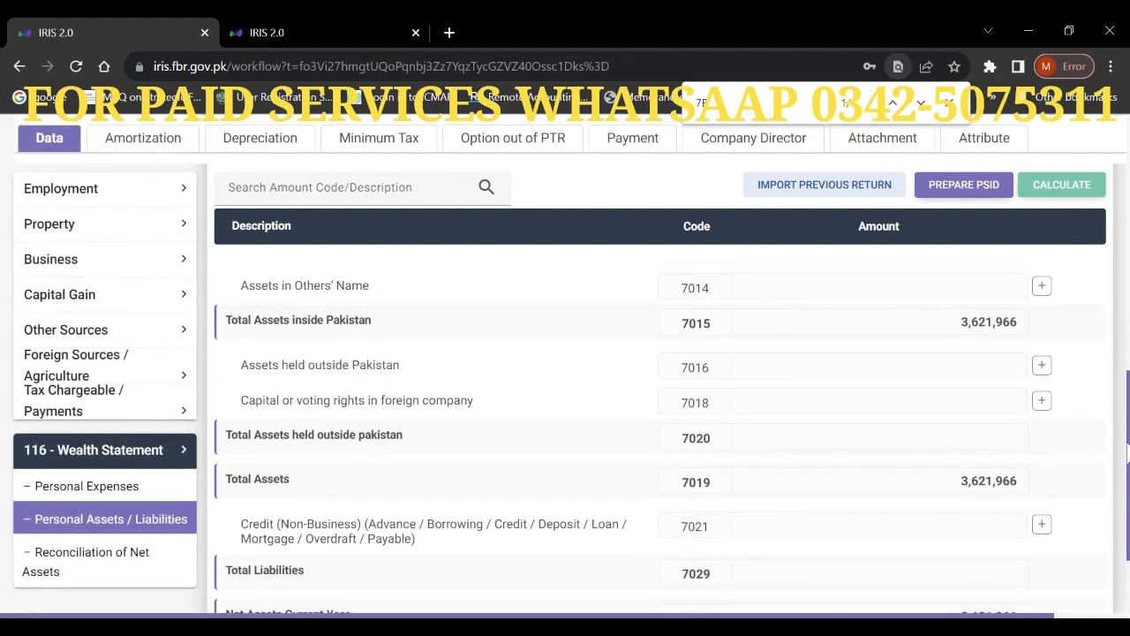
pyautogui.moveTo(1126, 429); pyautogui.dragTo(1126, 452)
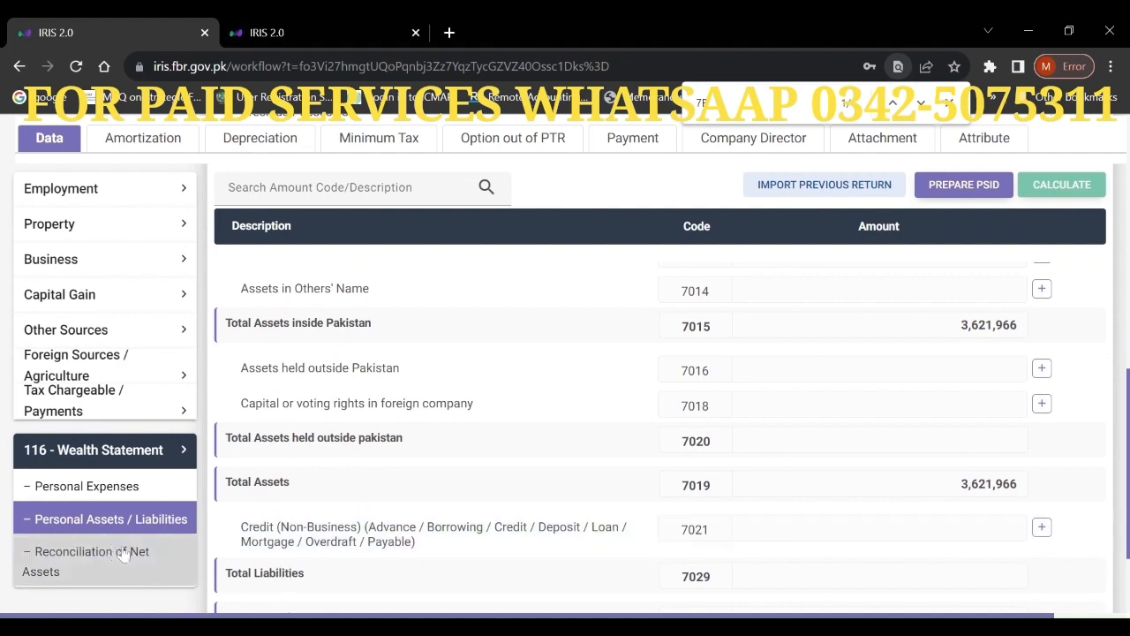
pyautogui.click(91, 555)
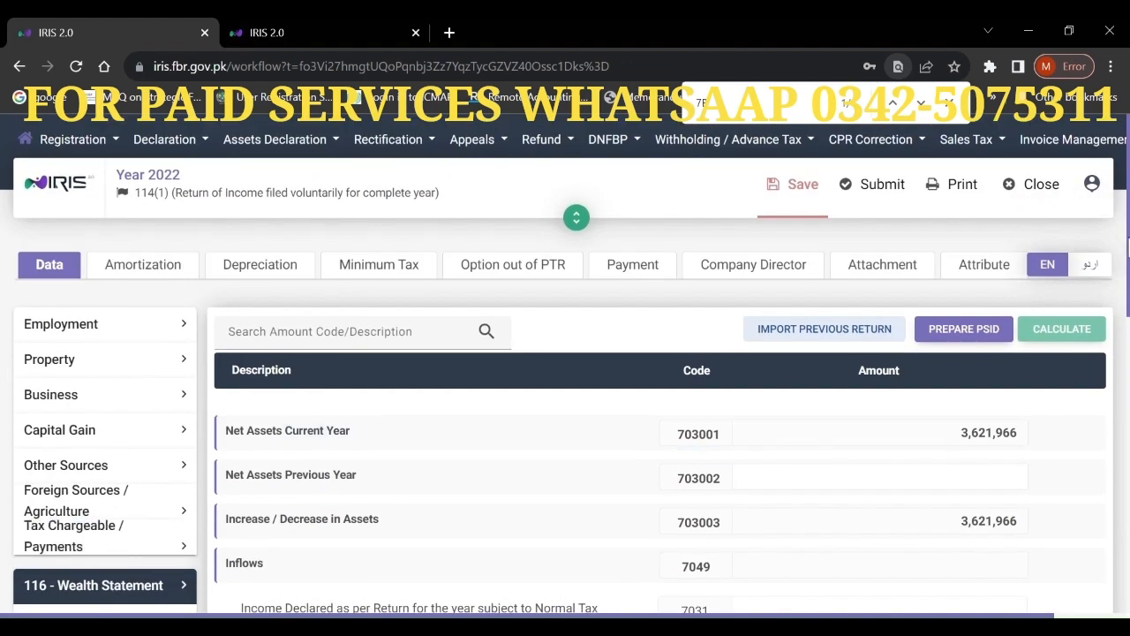
pyautogui.moveTo(1129, 248); pyautogui.dragTo(1129, 290)
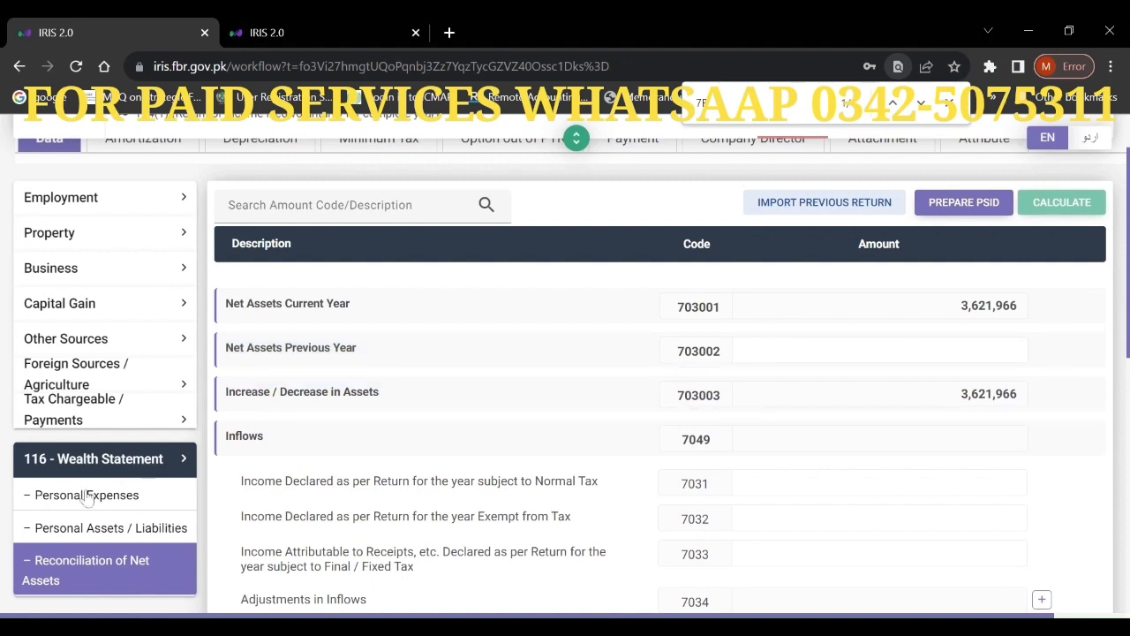
# - Recheck the asset entries, then return to the reconciliation's Net Assets Previous Year field
pyautogui.click(58, 533)
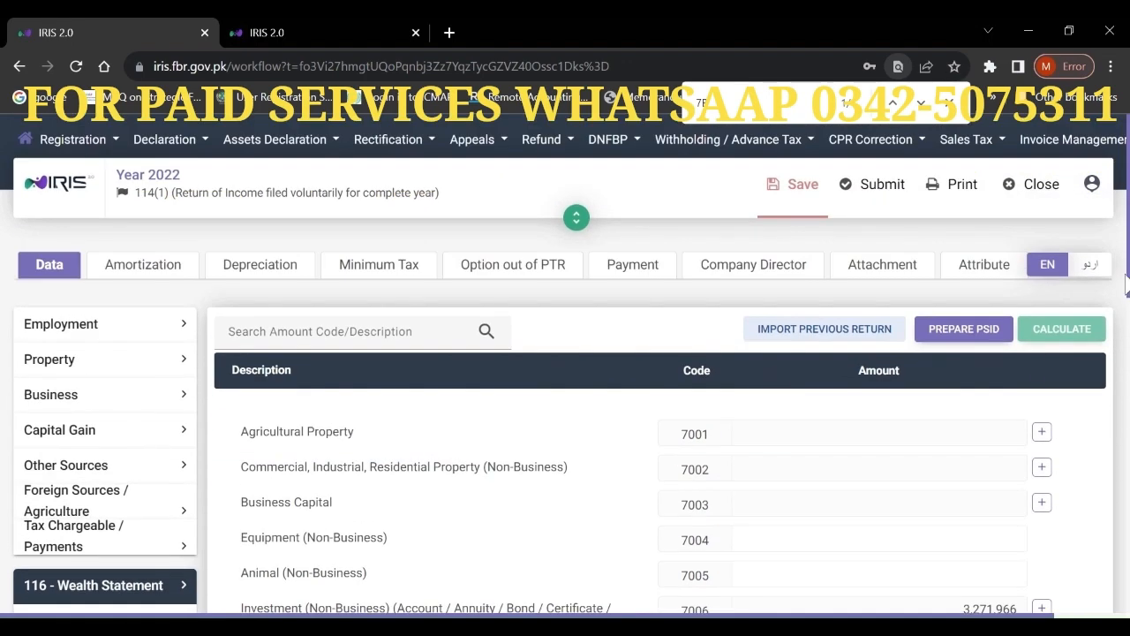
pyautogui.moveTo(1128, 270); pyautogui.dragTo(1128, 282)
pyautogui.scroll(-2, 660, 424)
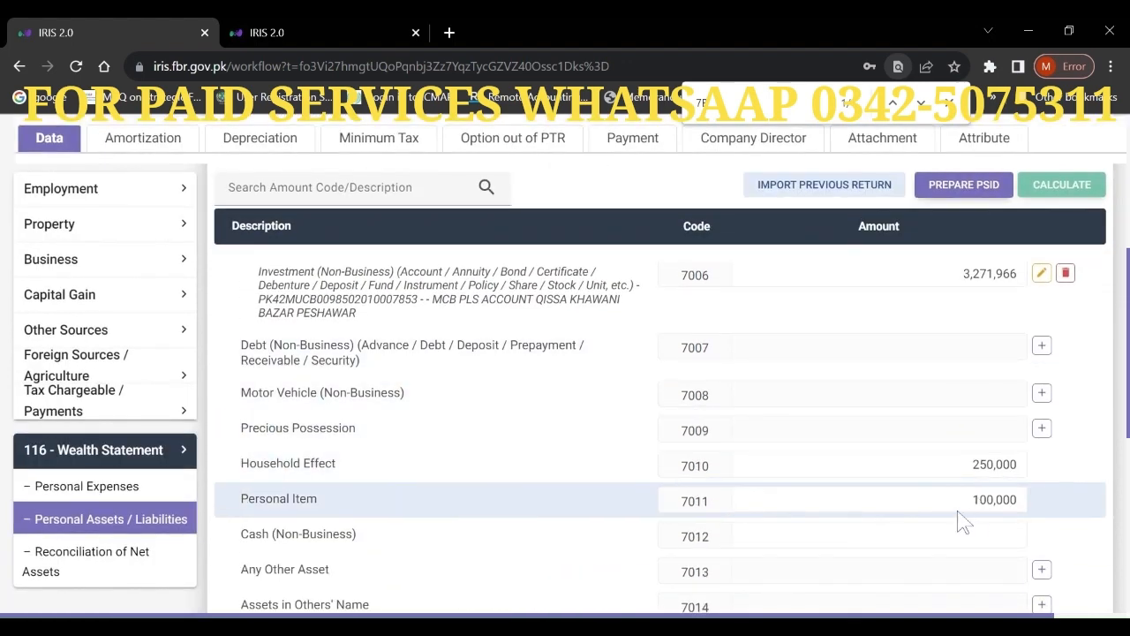
pyautogui.click(115, 559)
pyautogui.scroll(3, 858, 391)
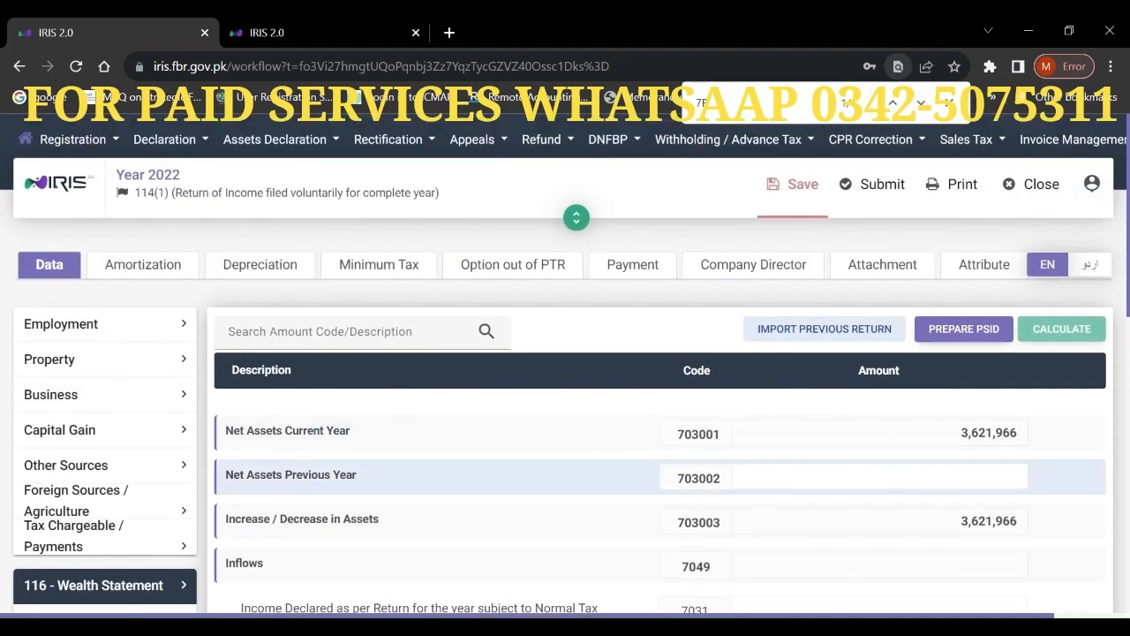
pyautogui.click(880, 477)
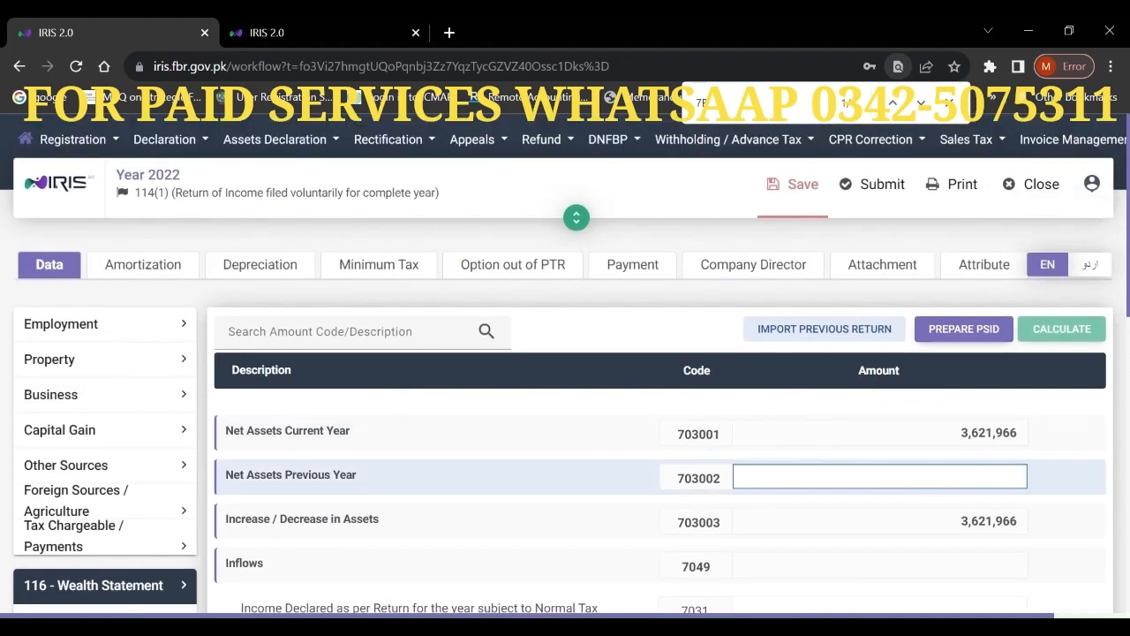
# - Enter 3,658,972 as previous-year net assets and recalculate, giving a -37,006 decrease
pyautogui.write('3,6')
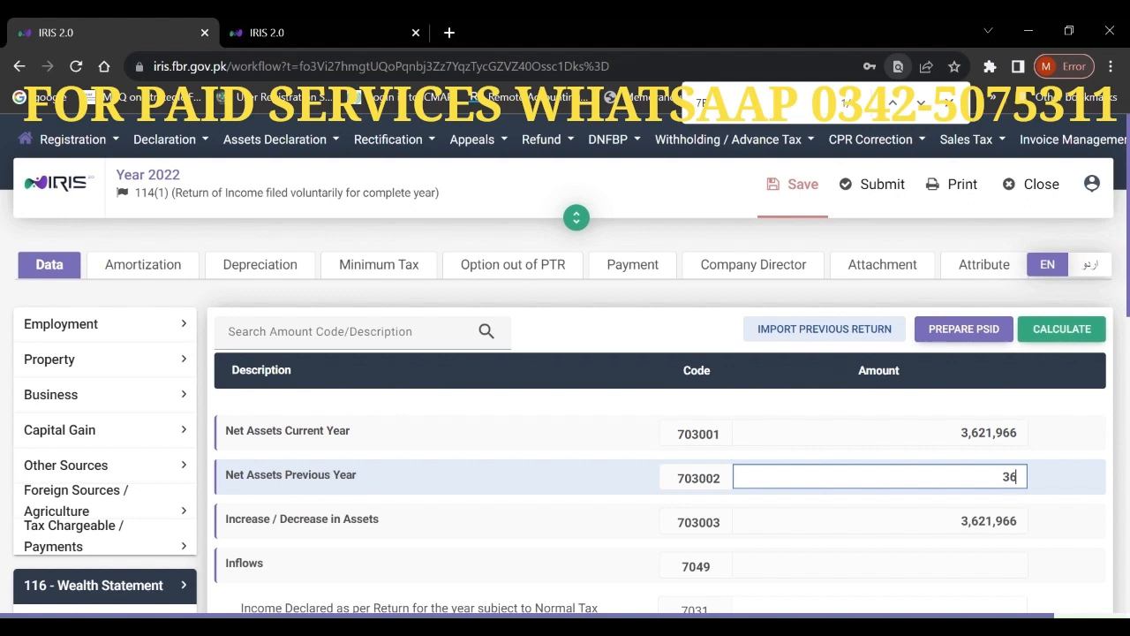
pyautogui.write('58,972')
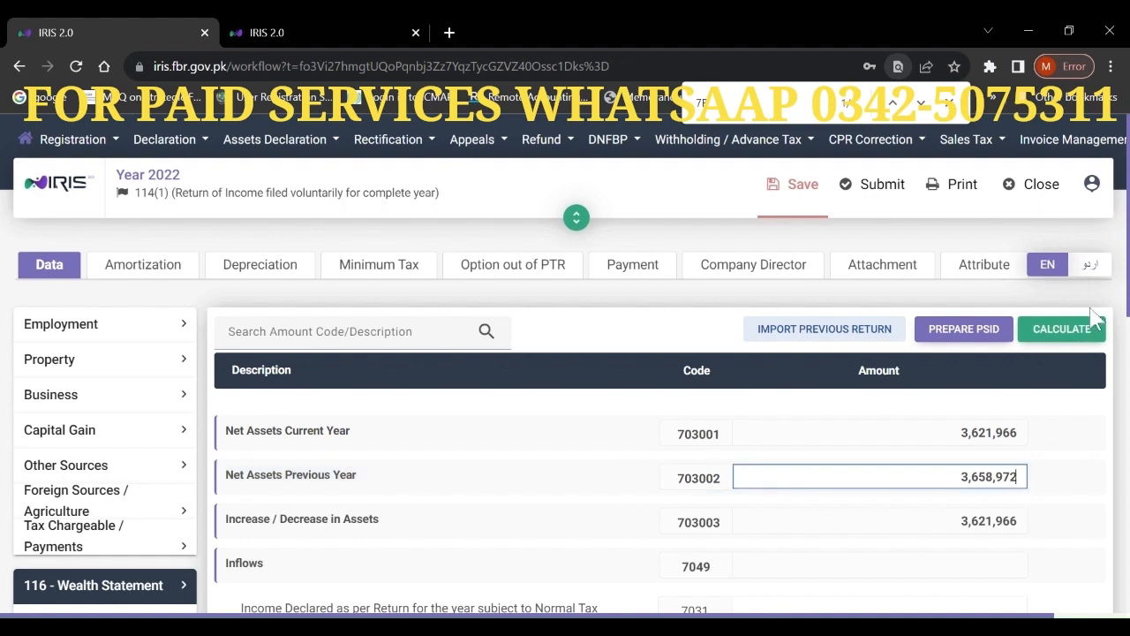
pyautogui.click(1064, 332)
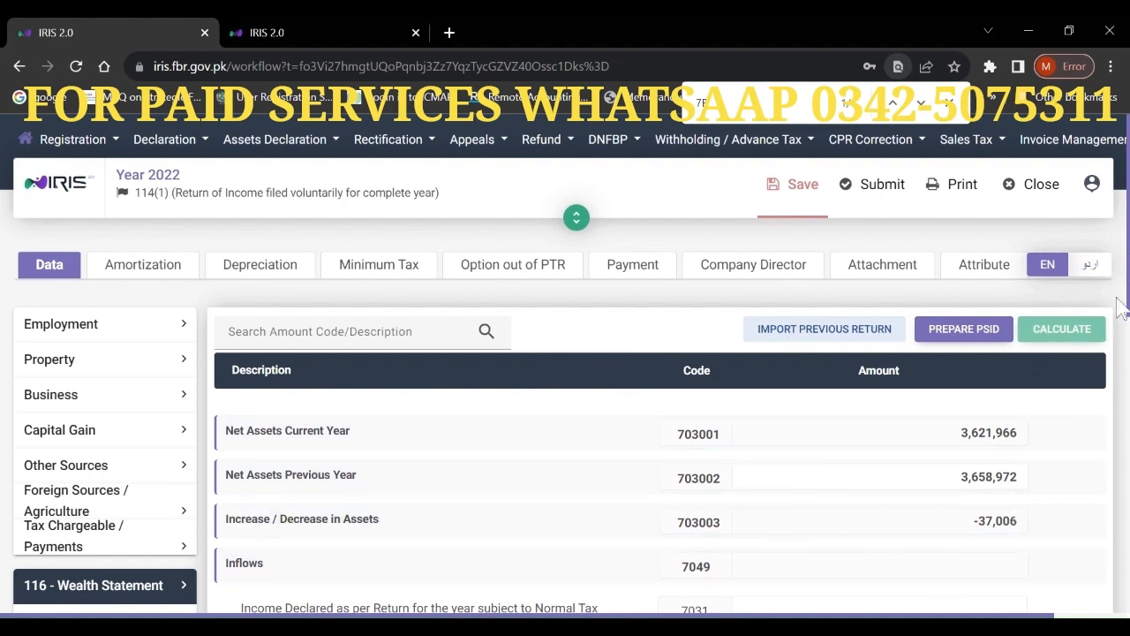
pyautogui.moveTo(1128, 318); pyautogui.dragTo(1119, 345)
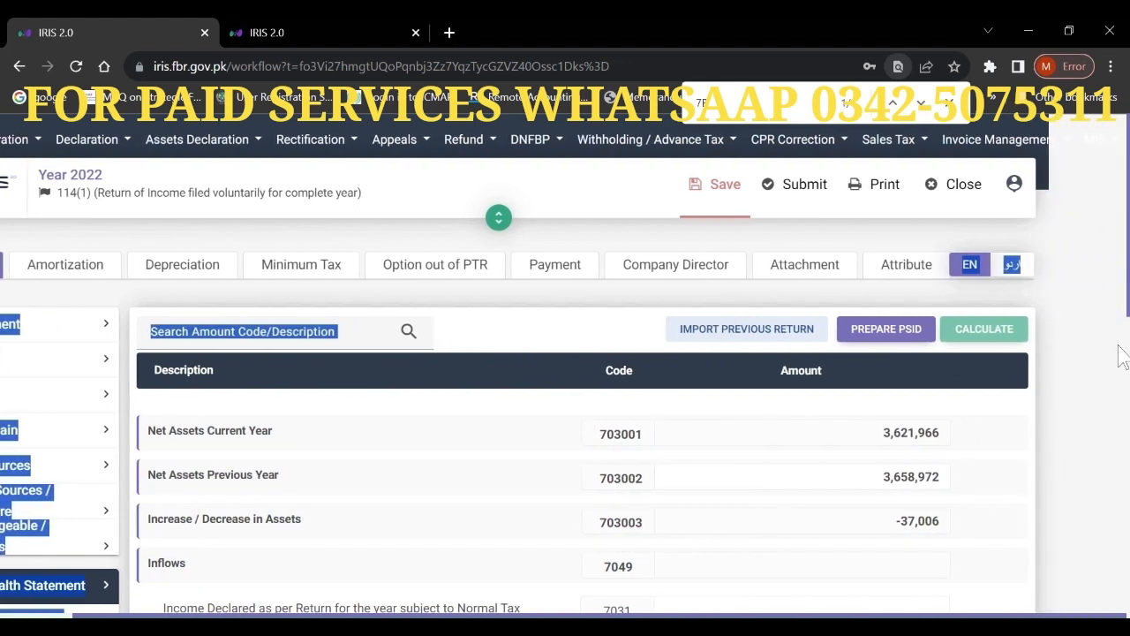
pyautogui.click(787, 514)
pyautogui.scroll(-5, 792, 523)
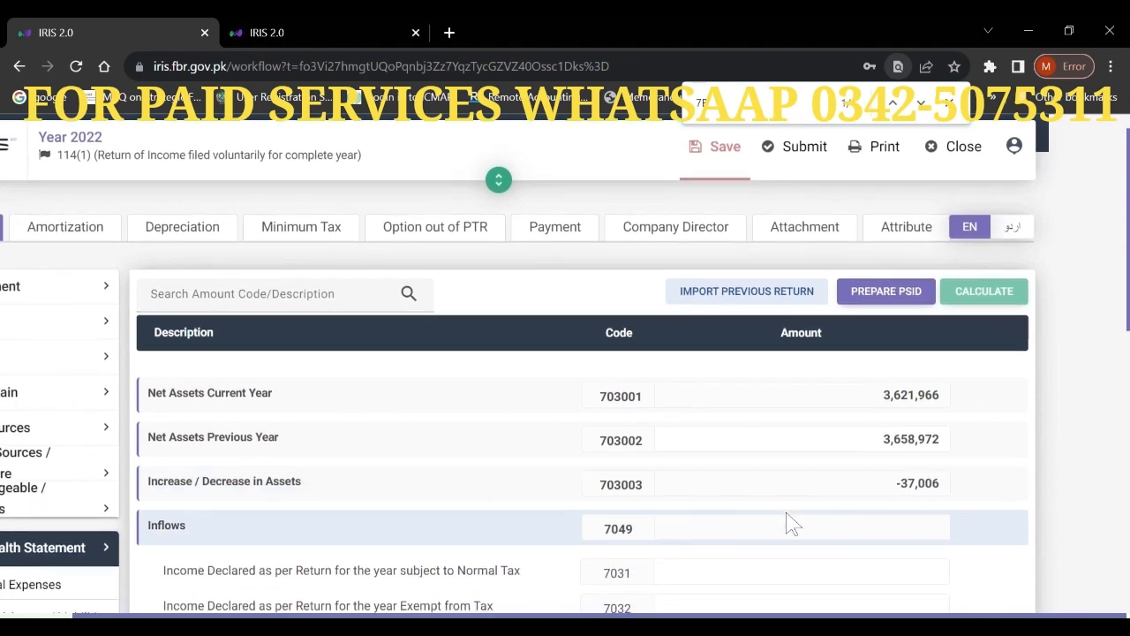
pyautogui.scroll(5, 792, 523)
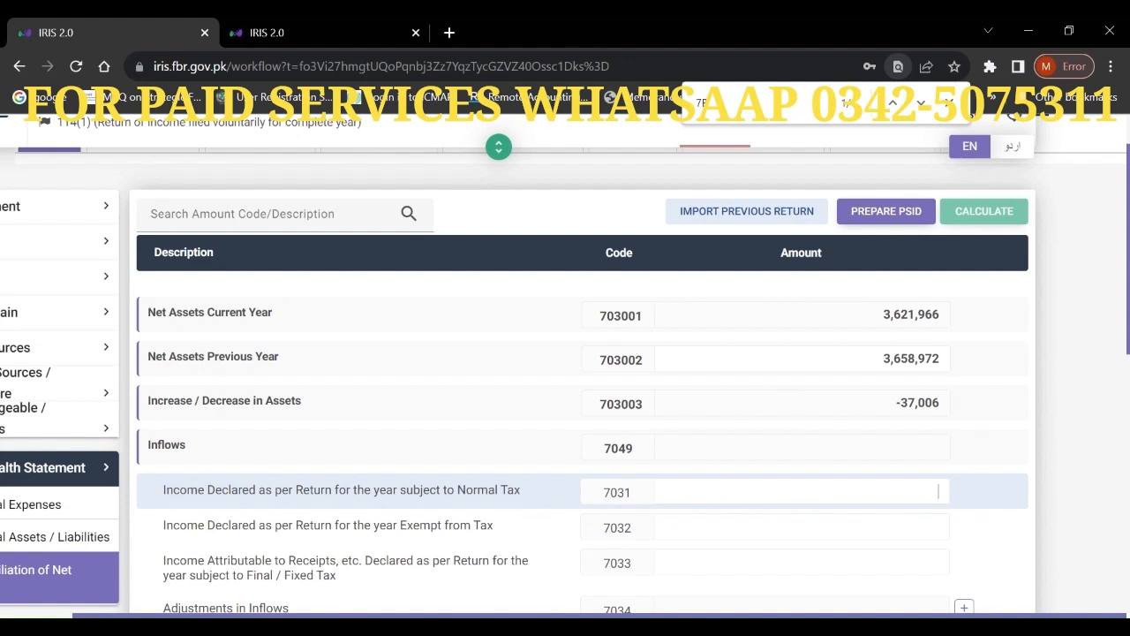
# - Enter 240,869 as final / fixed tax income (7033) and recalculate to -149,615 unreconciled
pyautogui.click(938, 492)
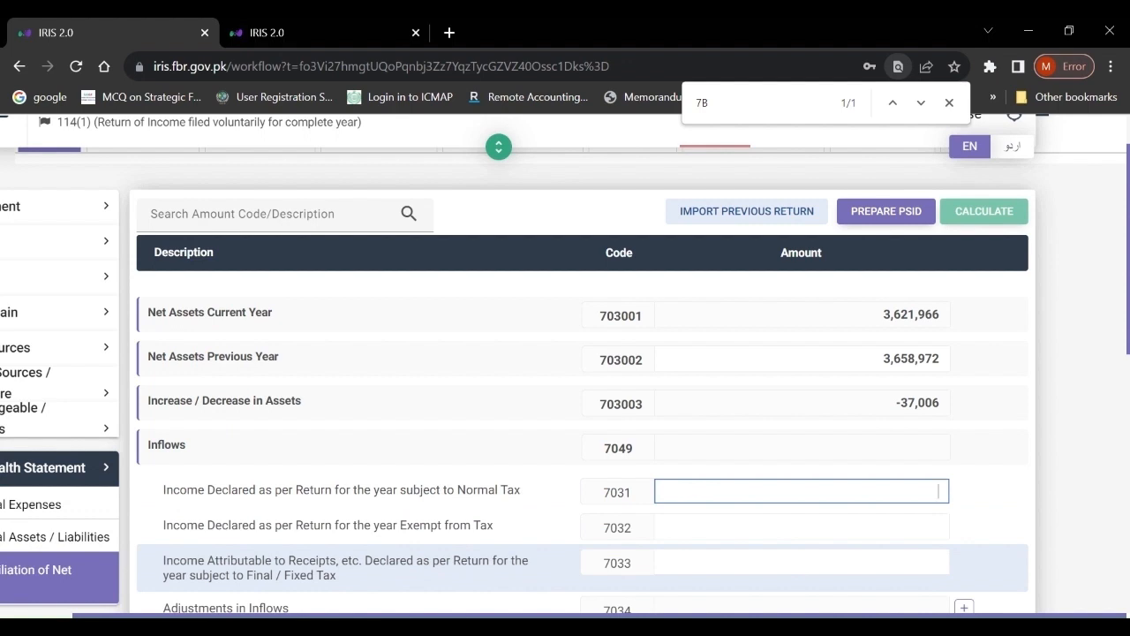
pyautogui.click(802, 563)
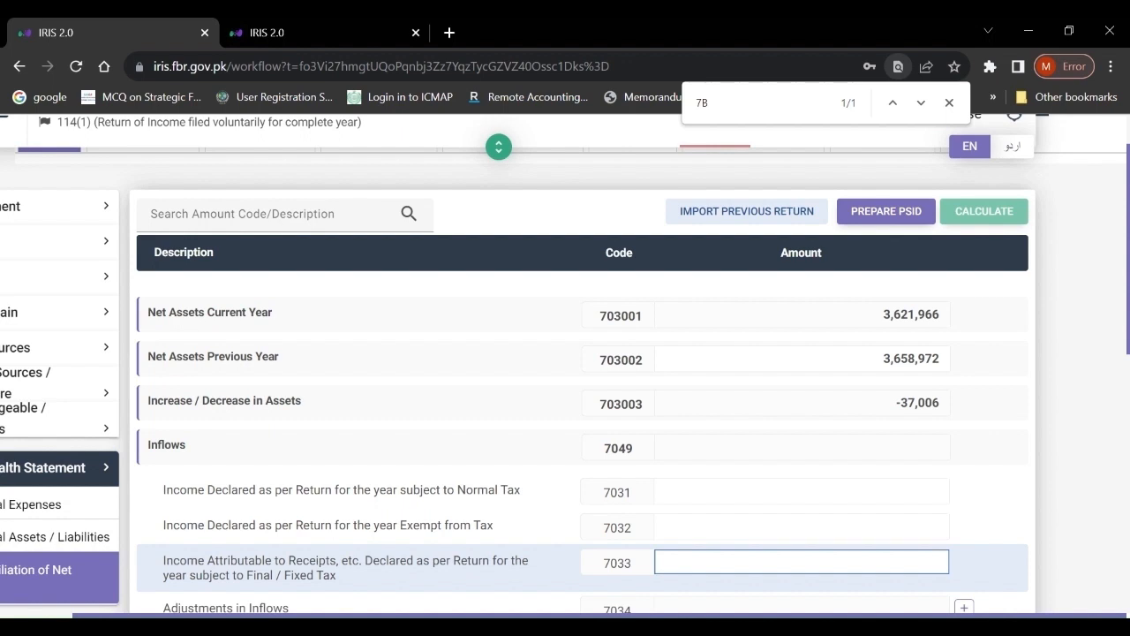
pyautogui.write('240')
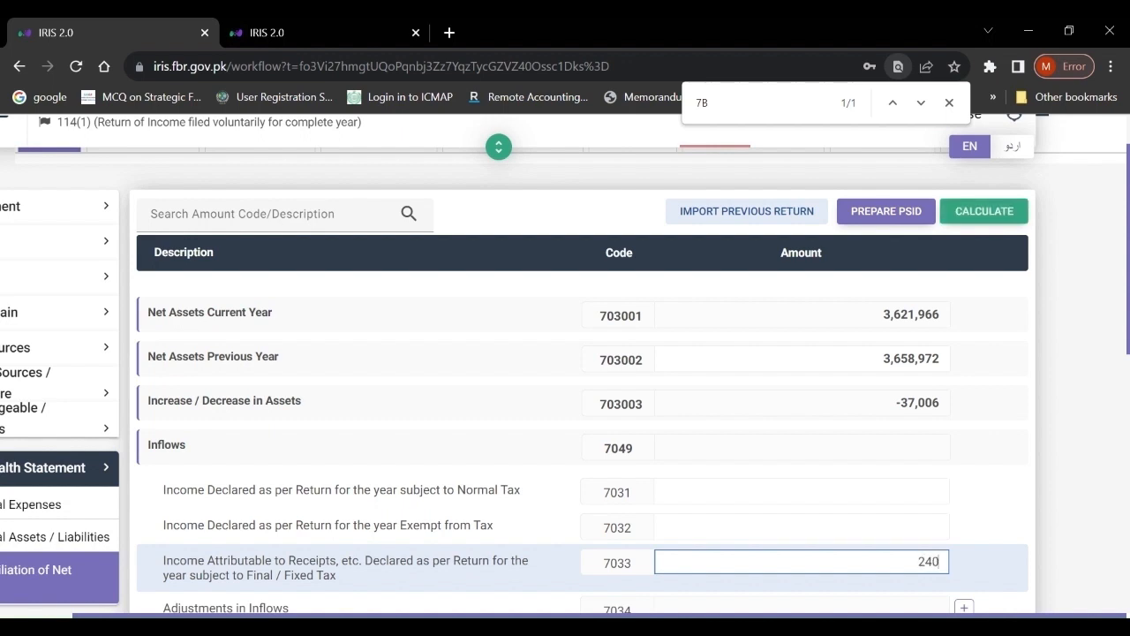
pyautogui.write(',869')
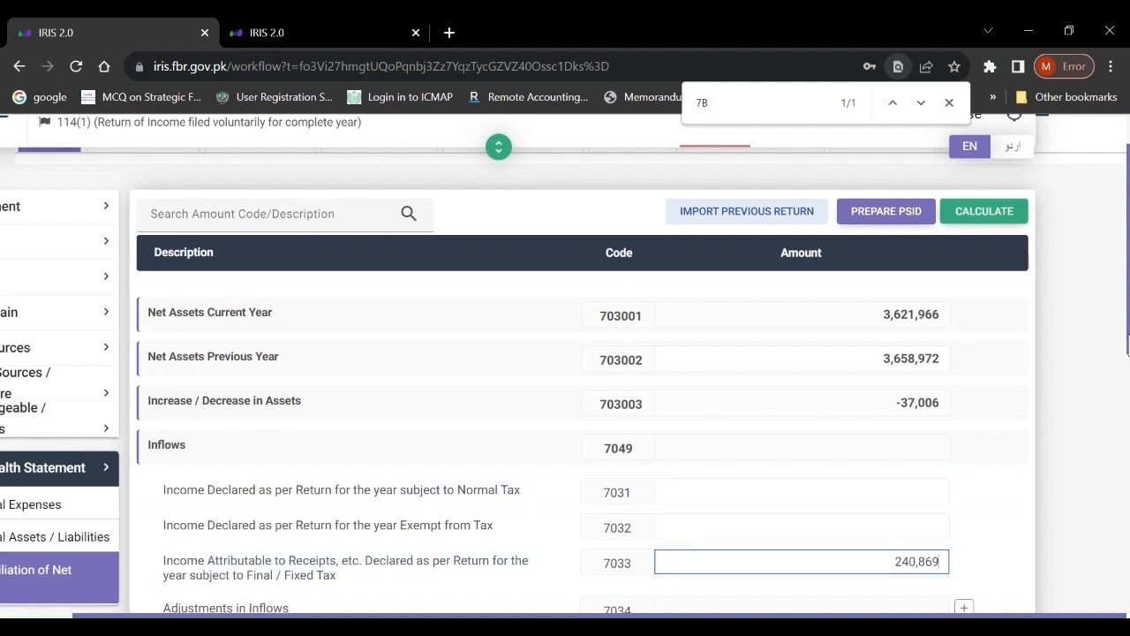
pyautogui.scroll(-4, 565, 363)
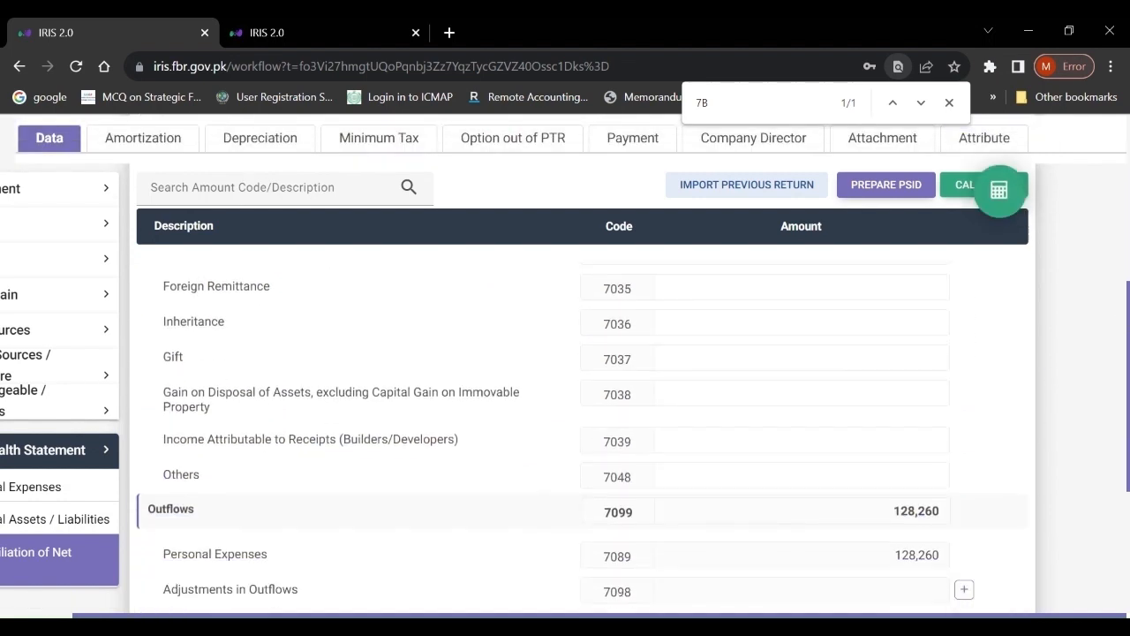
pyautogui.scroll(-2, 565, 397)
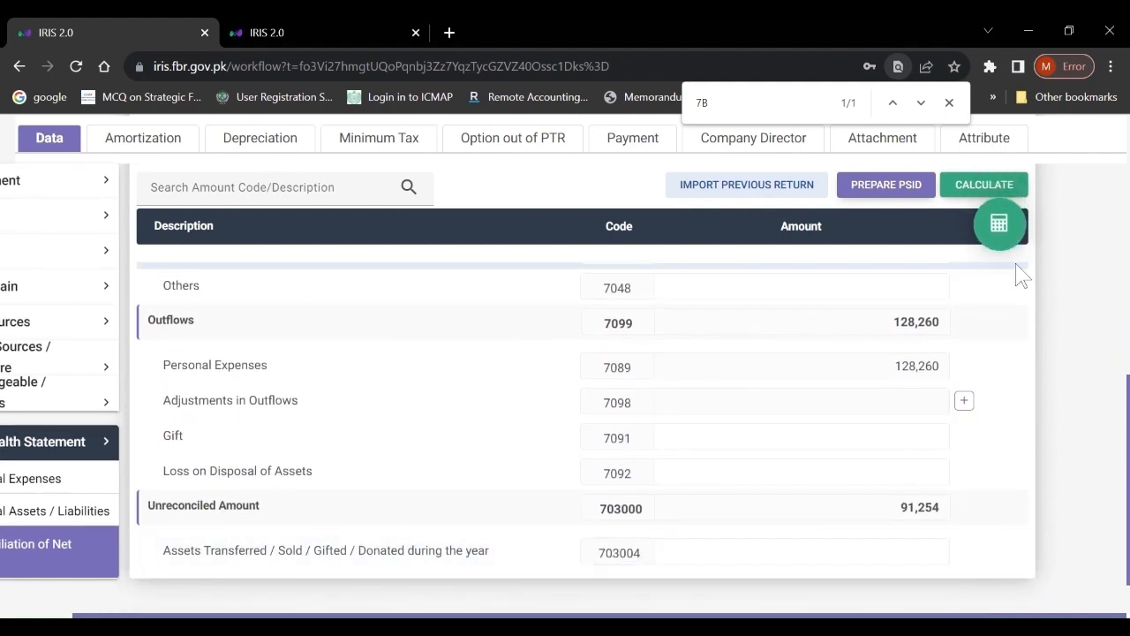
pyautogui.click(1001, 225)
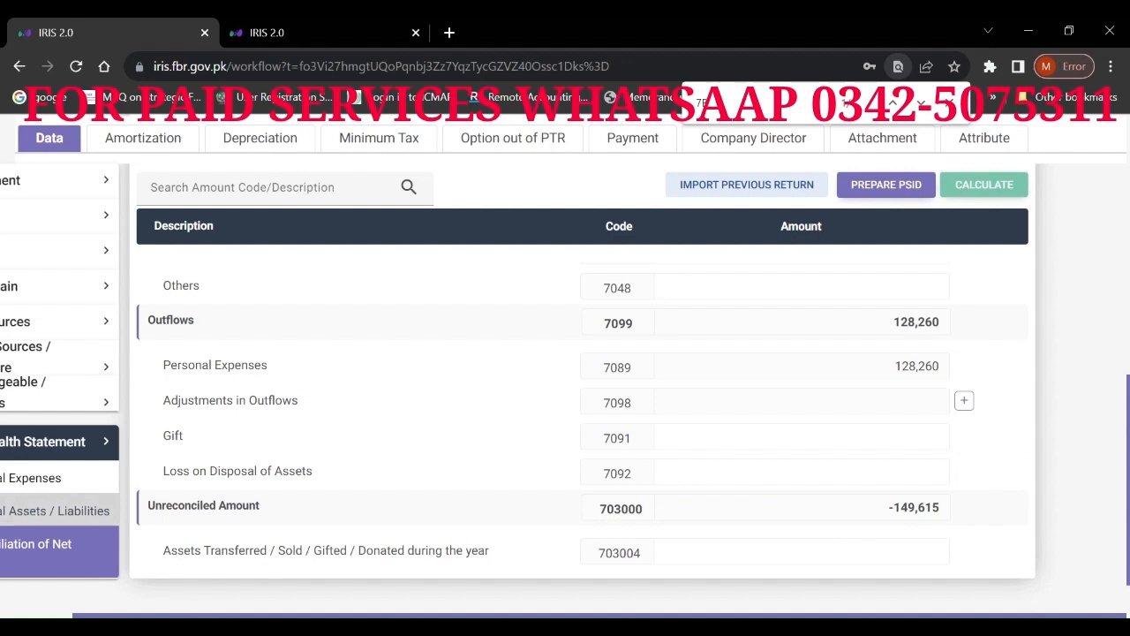
# - Enter 149,615 as Cash (Non-Business) 7012 in Personal Assets / Liabilities and recalculate totals
pyautogui.click(32, 512)
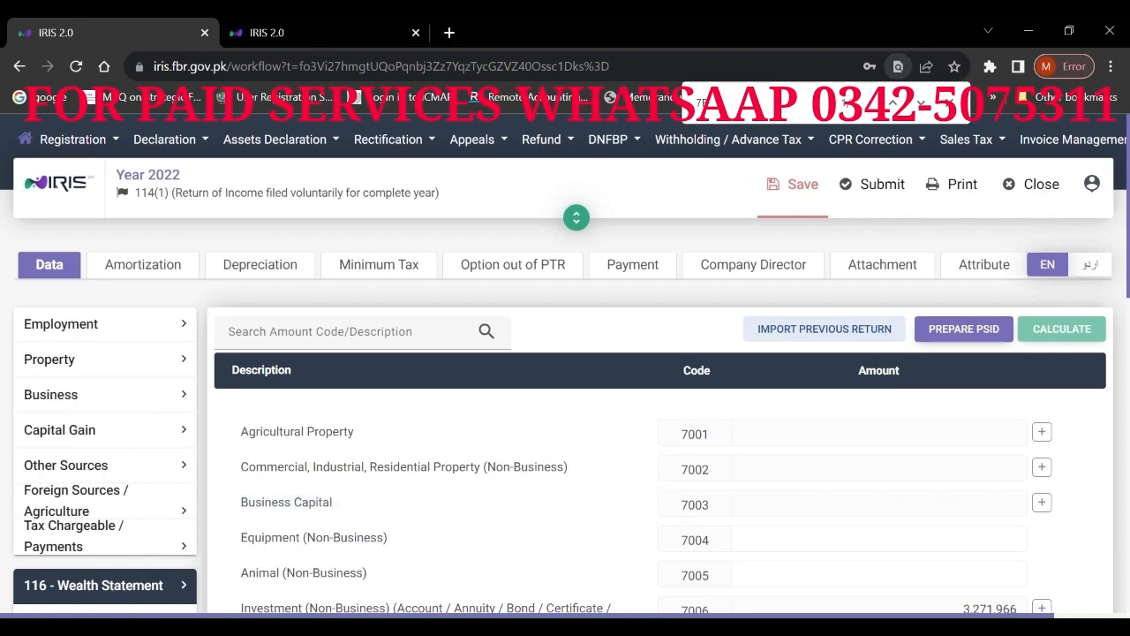
pyautogui.moveTo(1129, 258); pyautogui.dragTo(1128, 411)
pyautogui.click(901, 495)
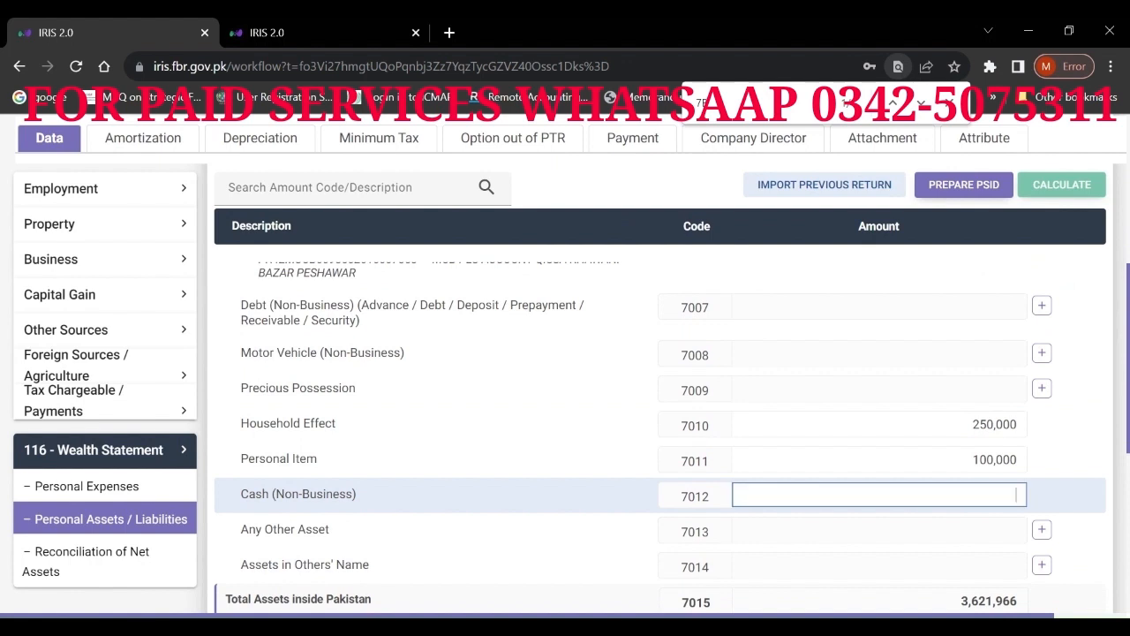
pyautogui.write('14')
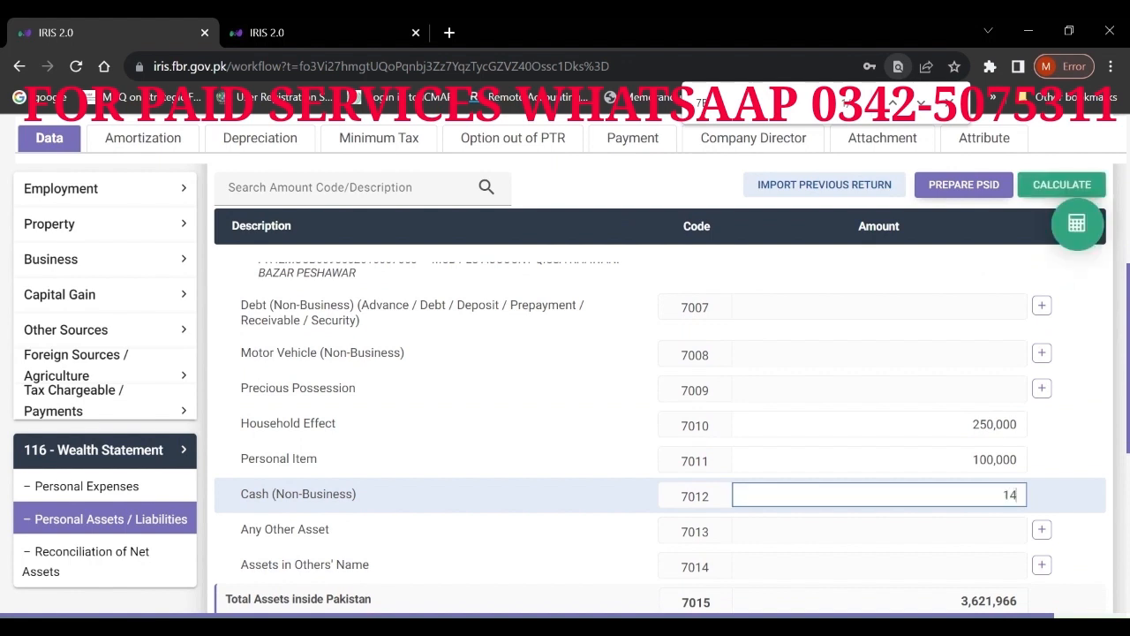
pyautogui.write('9,615')
pyautogui.click(1085, 233)
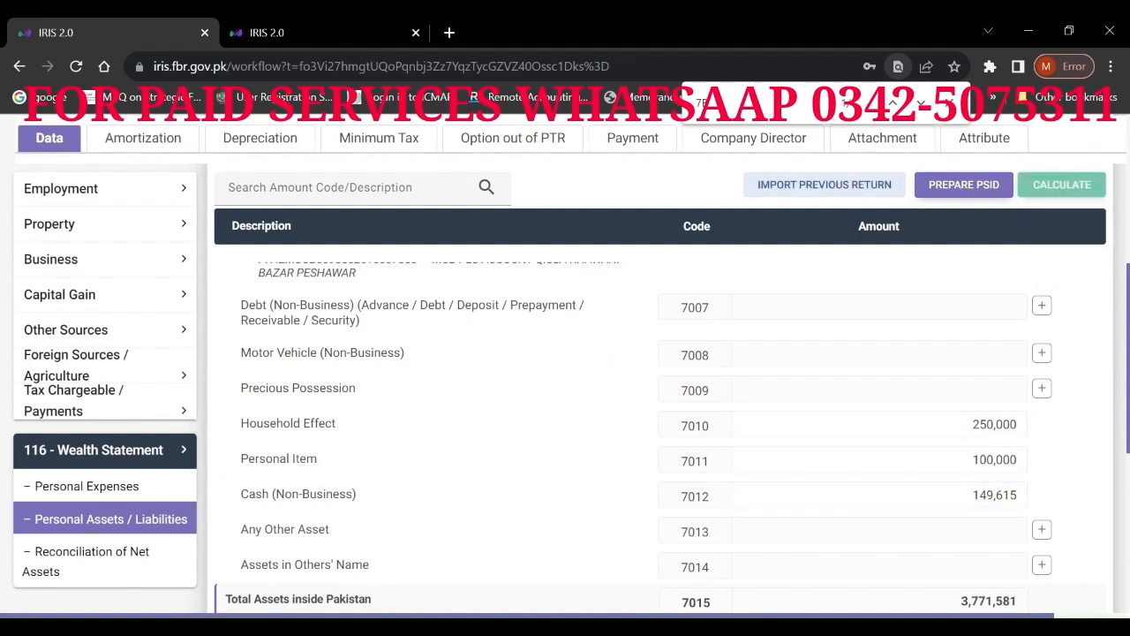
pyautogui.scroll(-3, 631, 333)
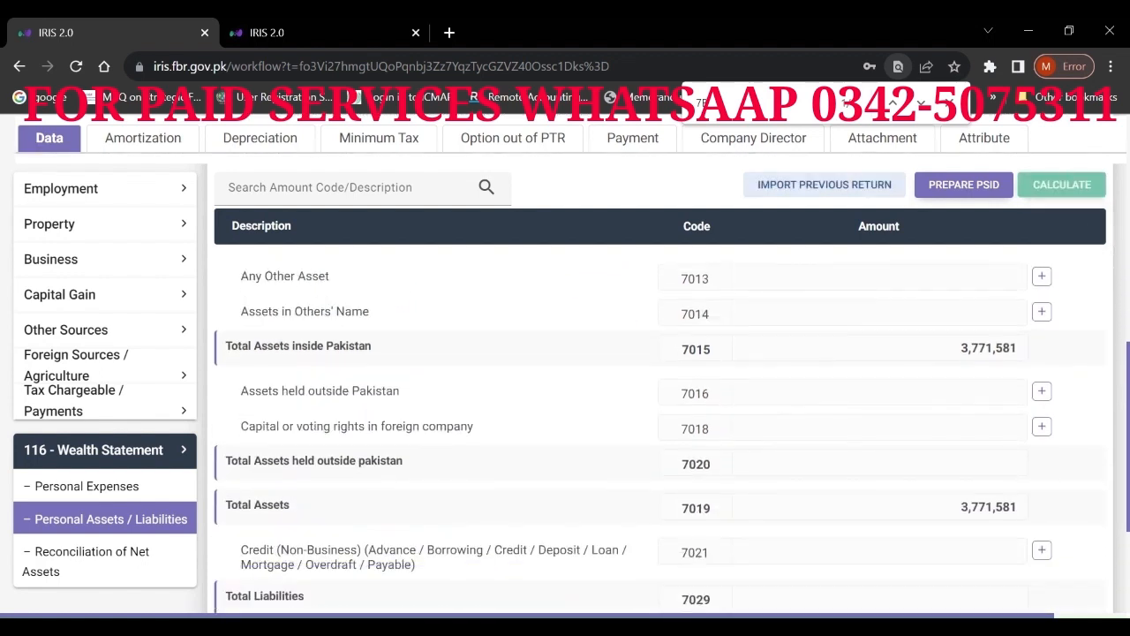
# - Review the Reconciliation of Net Assets: current year 3,771,581, increase 112,609 against inflows 240,869
pyautogui.click(104, 565)
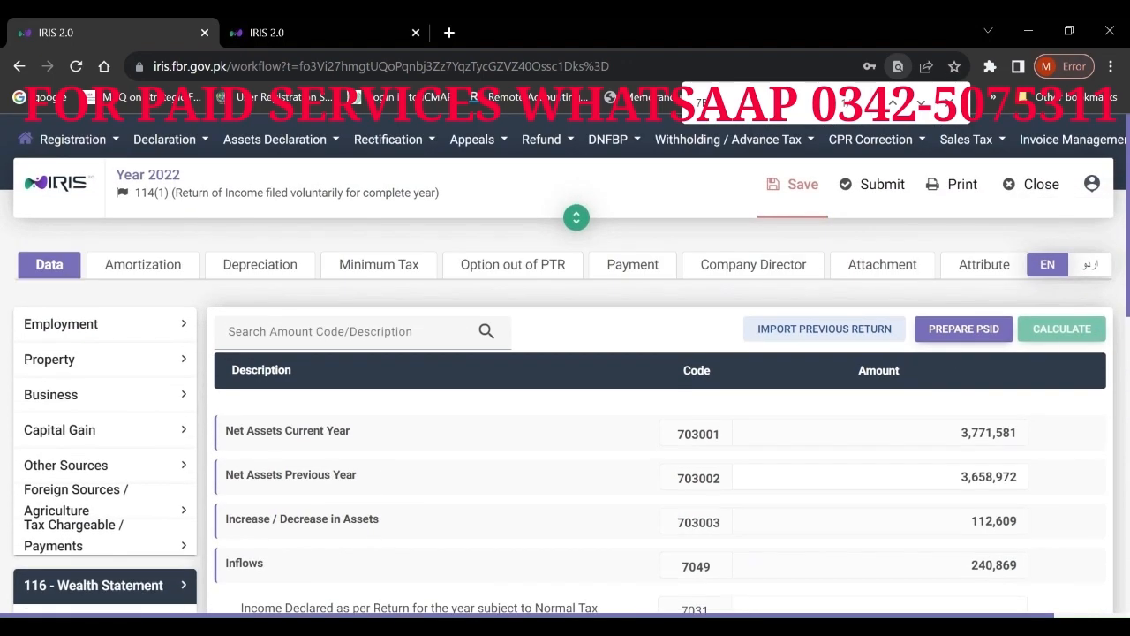
pyautogui.moveTo(1128, 247); pyautogui.dragTo(1128, 256)
pyautogui.scroll(-8, 565, 363)
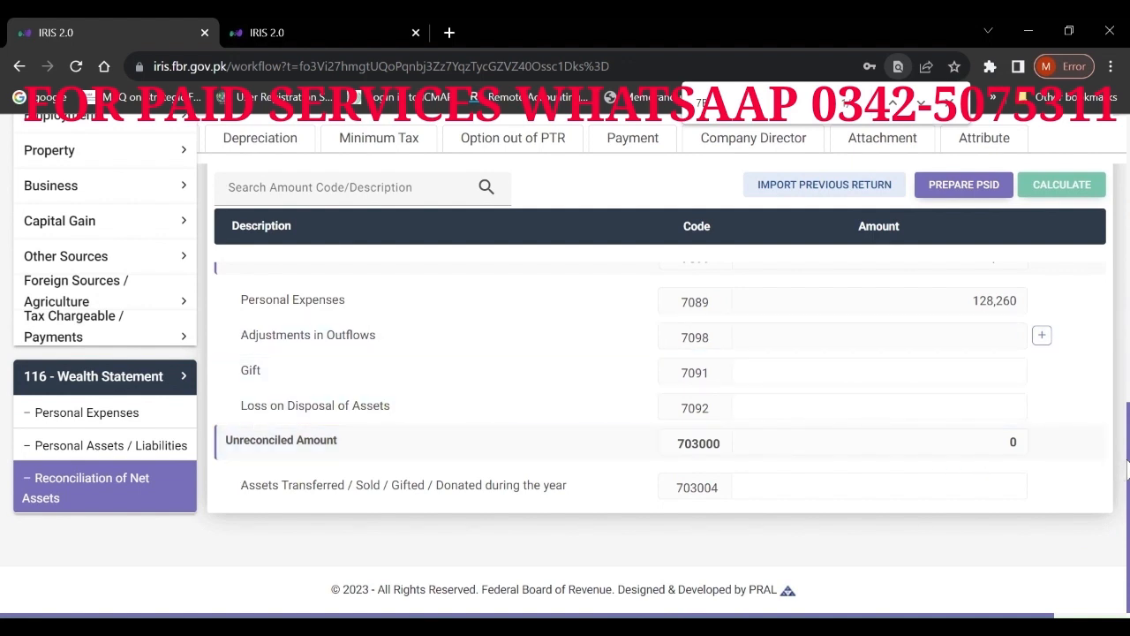
pyautogui.moveTo(1127, 471); pyautogui.dragTo(1120, 154)
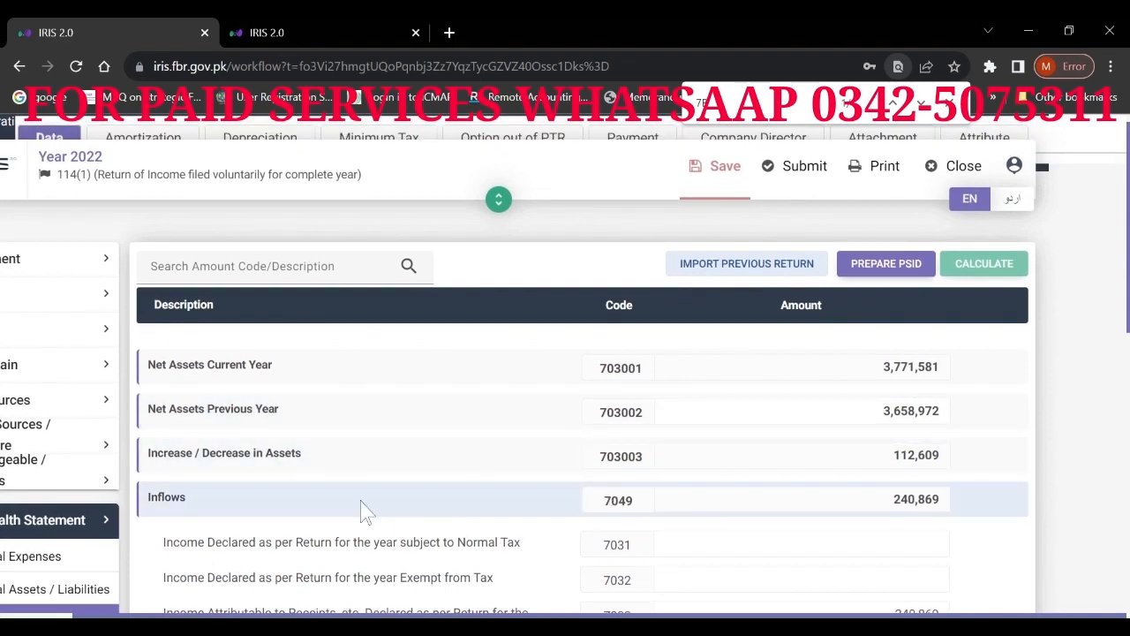
pyautogui.press('Down')
pyautogui.press('Left')
pyautogui.press('Left')
pyautogui.press('Left')
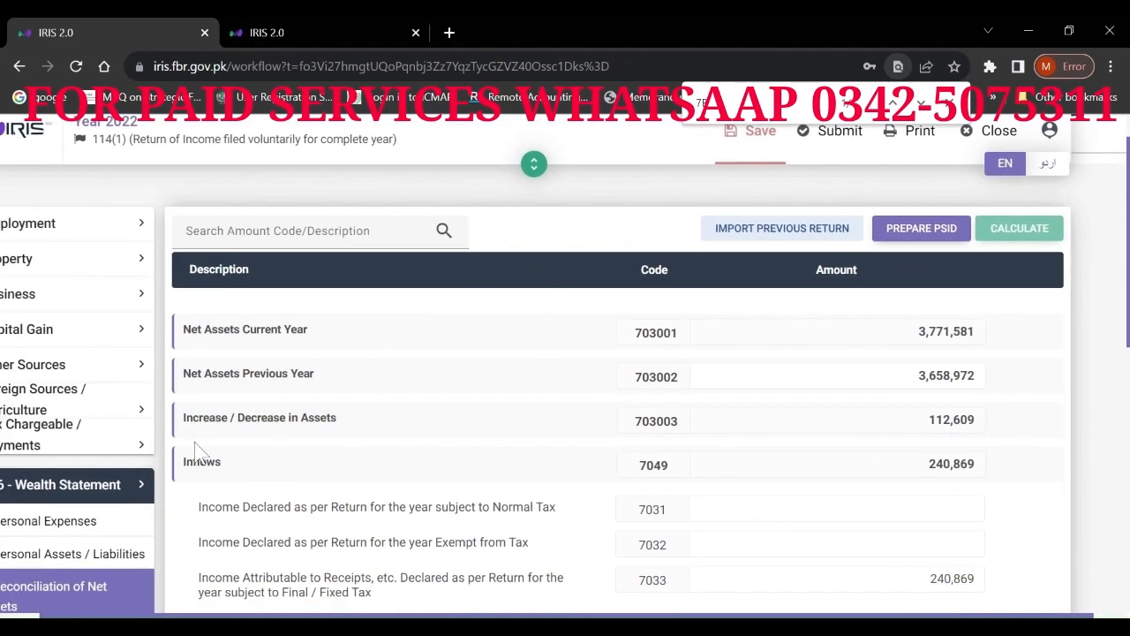
pyautogui.press('Right')
pyautogui.press('Up')
pyautogui.press('Up')
pyautogui.press('Up')
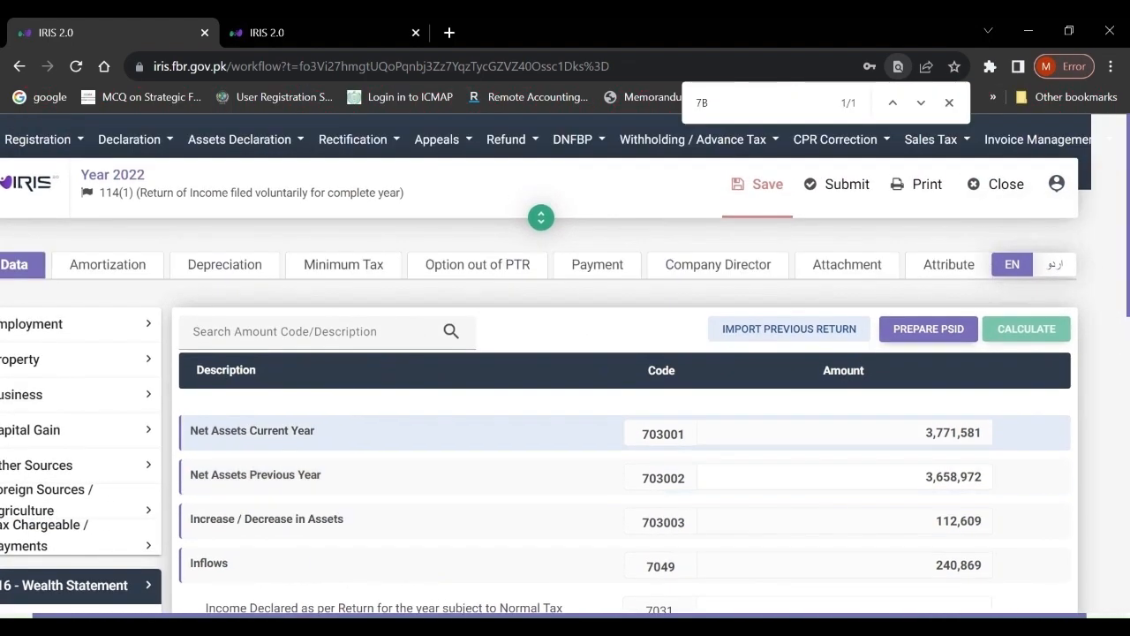
# - Save the return, leaving the Net Assets Previous Year amount unchanged
pyautogui.click(767, 194)
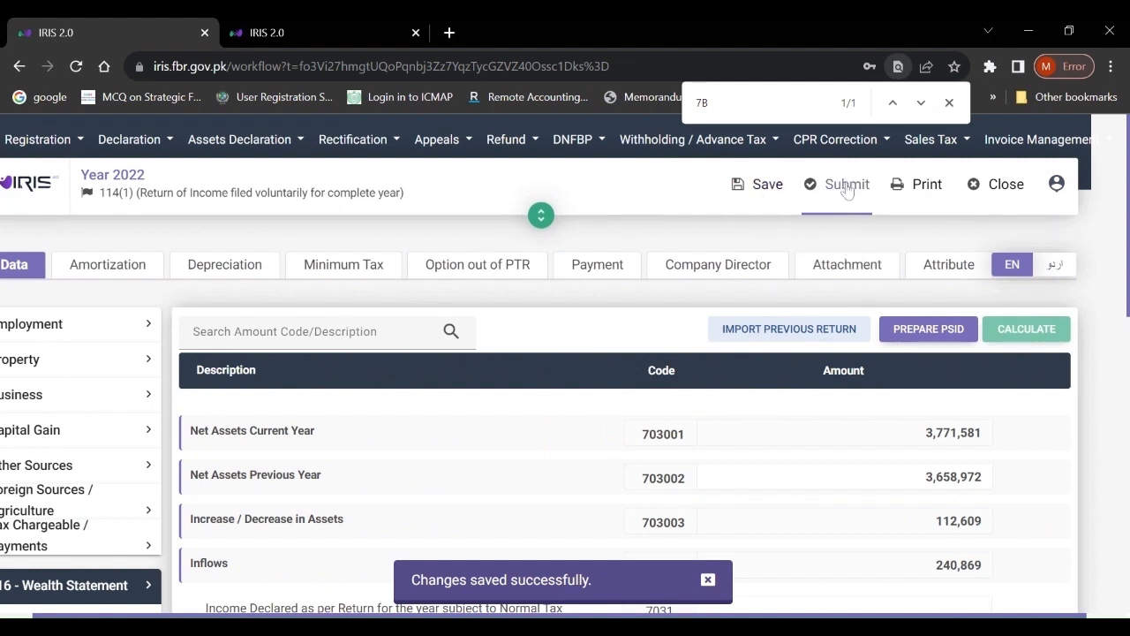
pyautogui.click(926, 477)
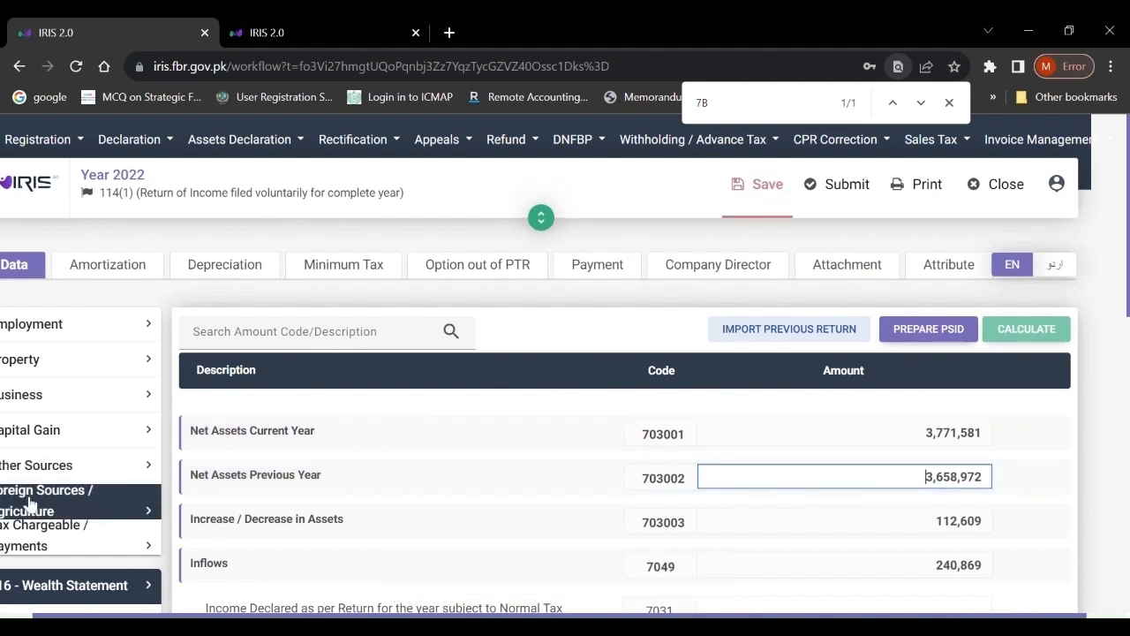
pyautogui.click(466, 483)
pyautogui.press('Left')
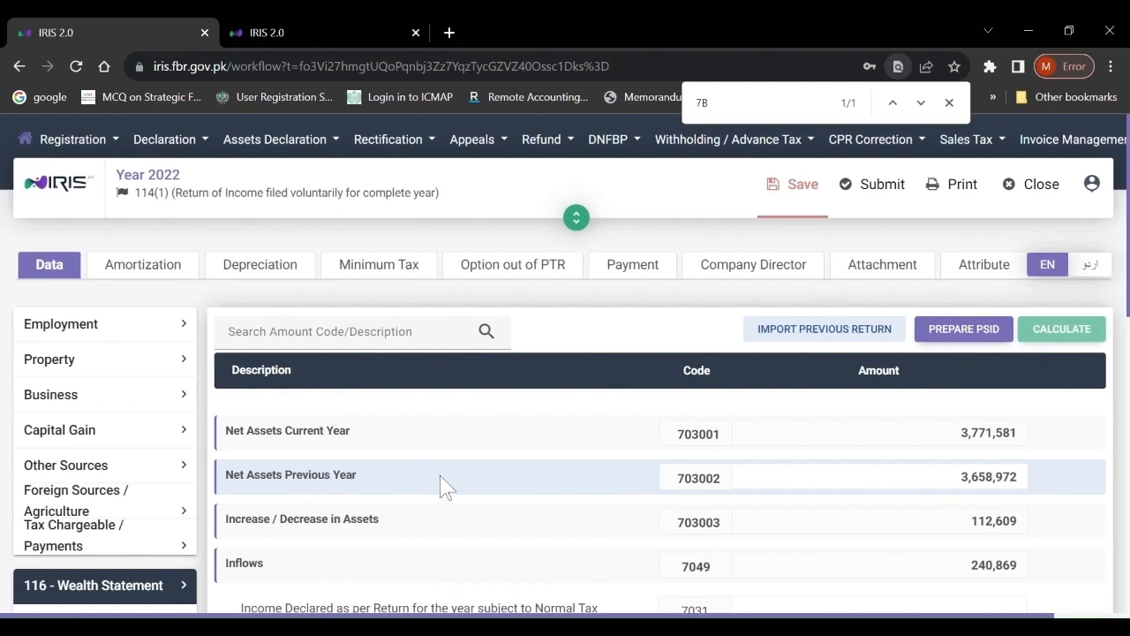
# - Review Other Sources receipts and deductions, then show the Final / Fixed / Minimum / Average / Relevant / Reduced Tax schedule
pyautogui.click(95, 480)
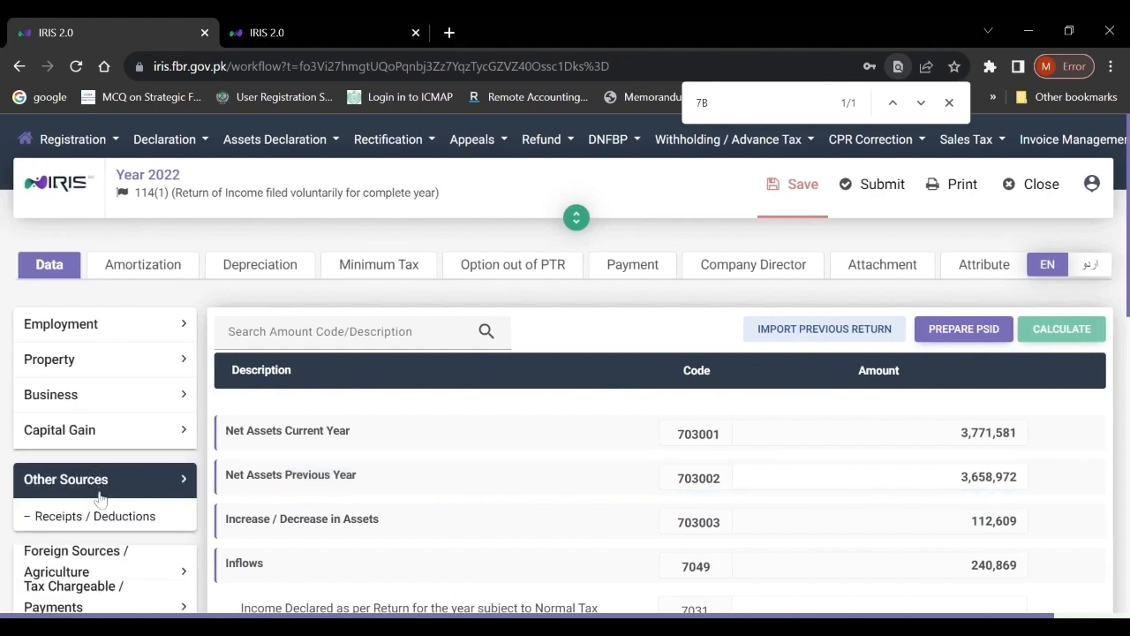
pyautogui.click(99, 519)
pyautogui.scroll(-2, 99, 525)
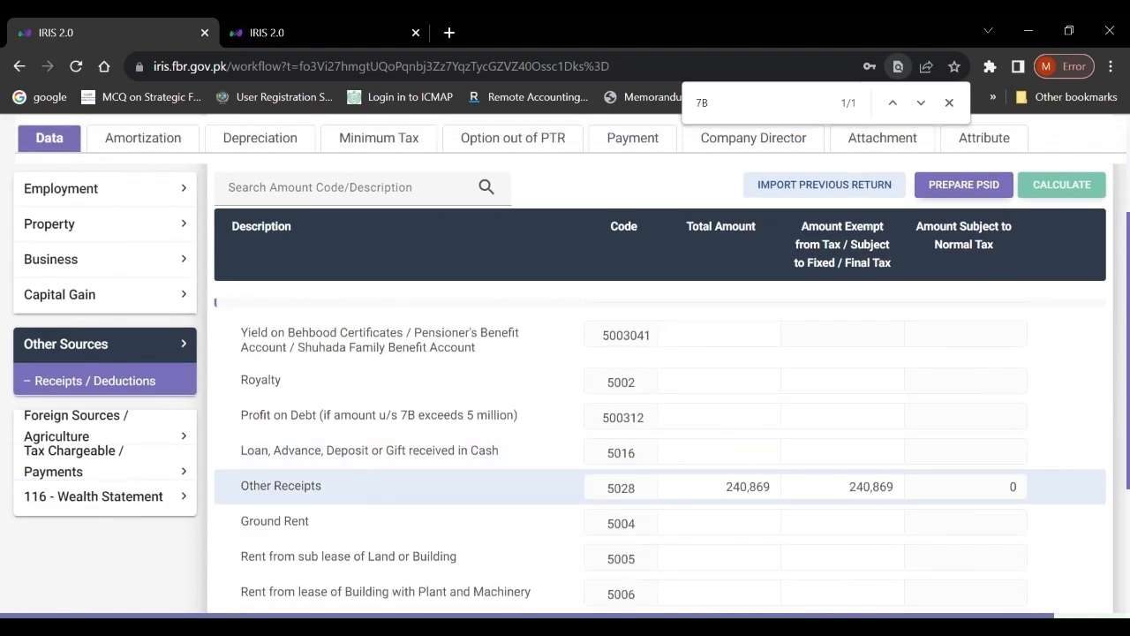
pyautogui.scroll(-2, 672, 423)
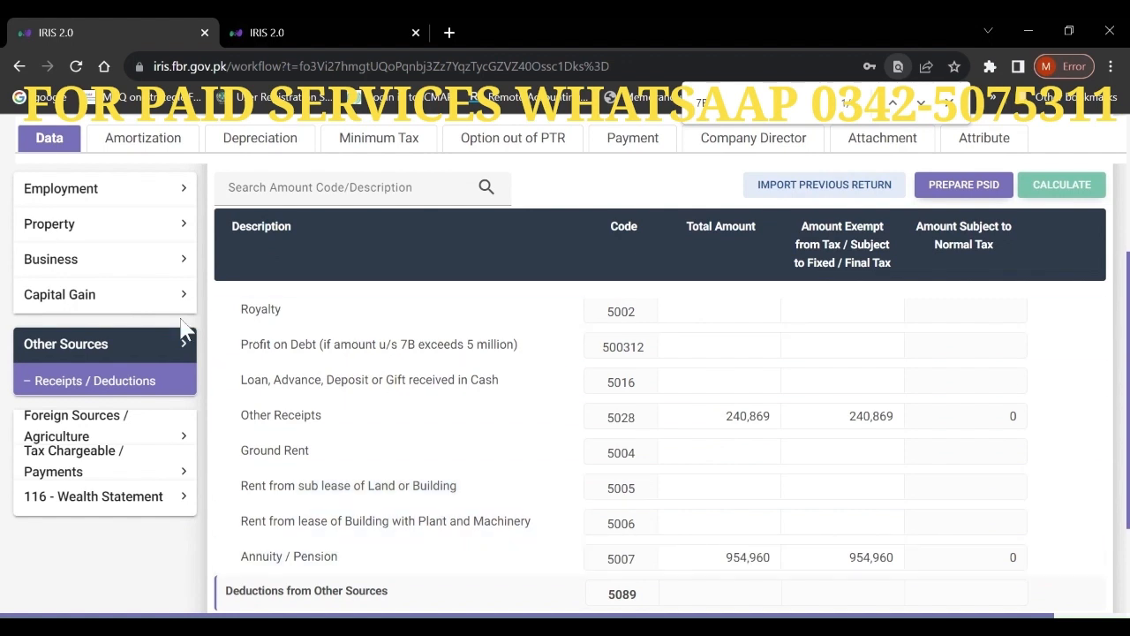
pyautogui.click(77, 473)
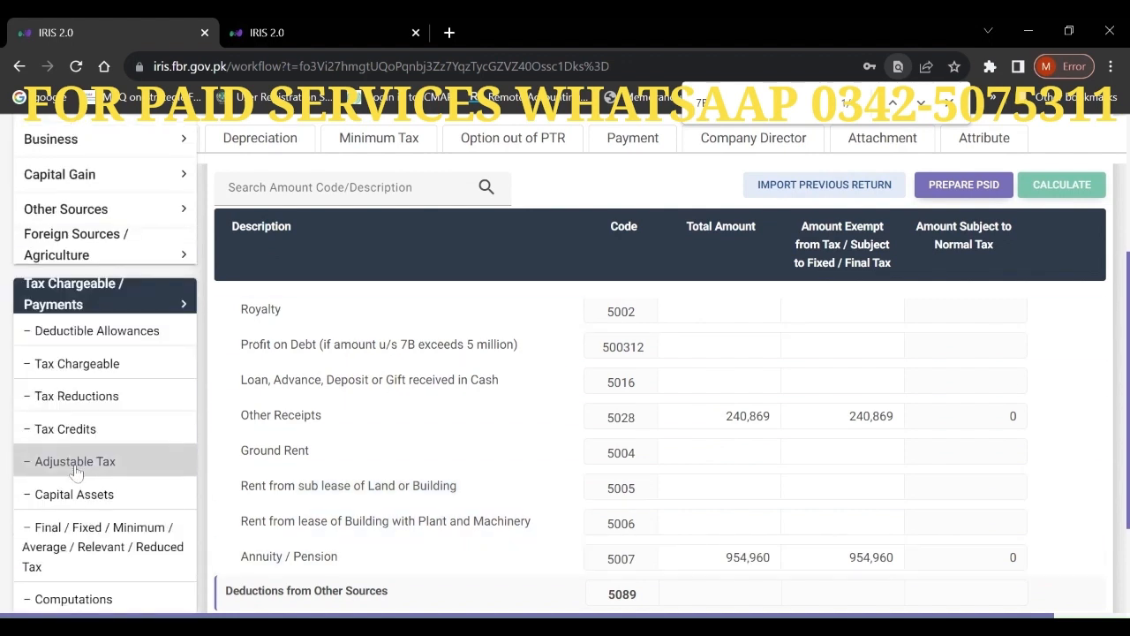
pyautogui.click(106, 545)
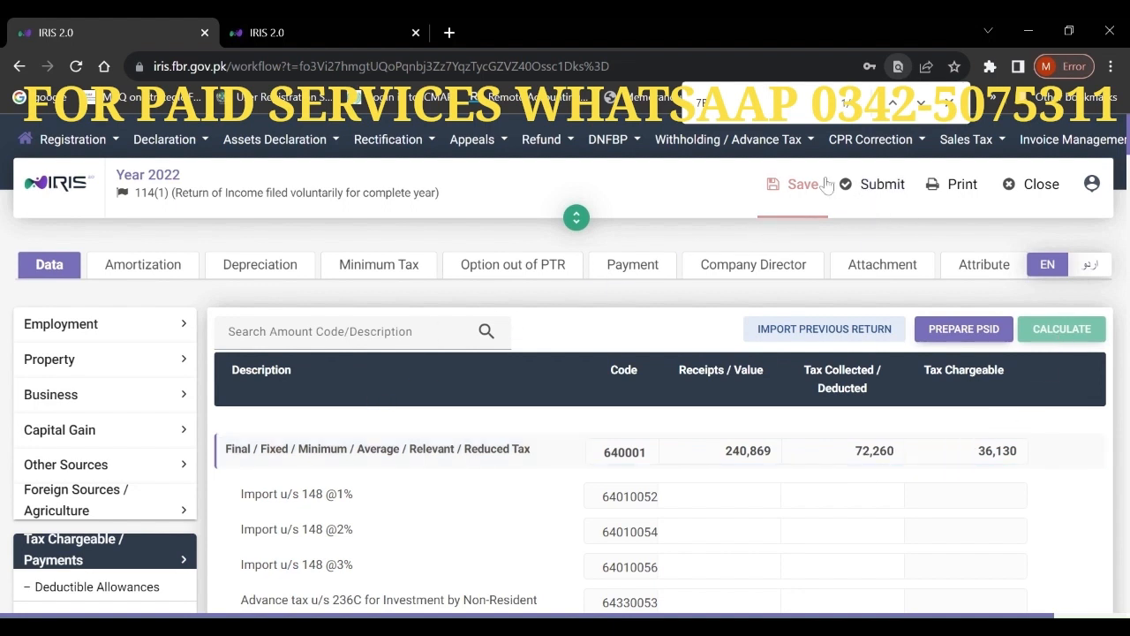
# - Save and submit the 2022 return, entering the 4-digit PIN in the declaration
pyautogui.click(797, 189)
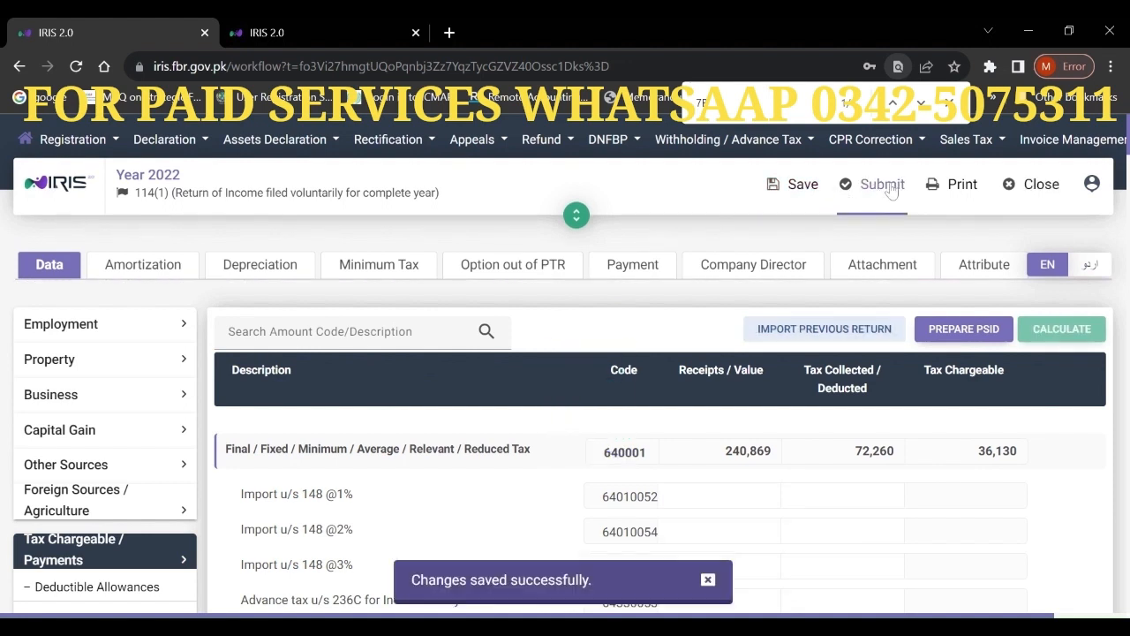
pyautogui.click(888, 187)
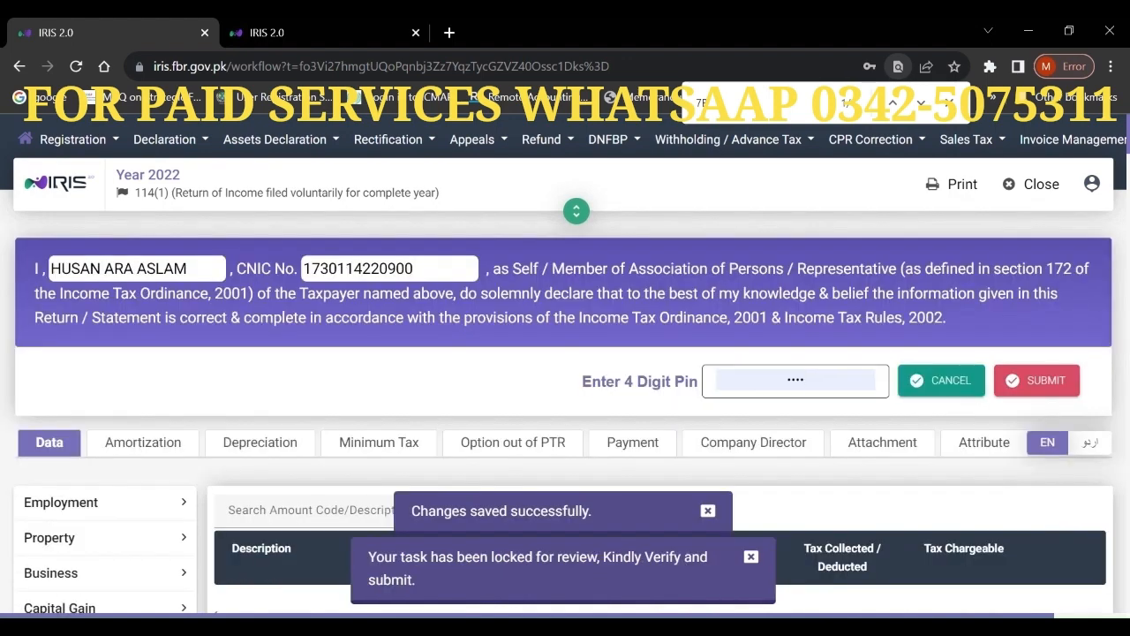
pyautogui.moveTo(823, 381); pyautogui.dragTo(615, 344)
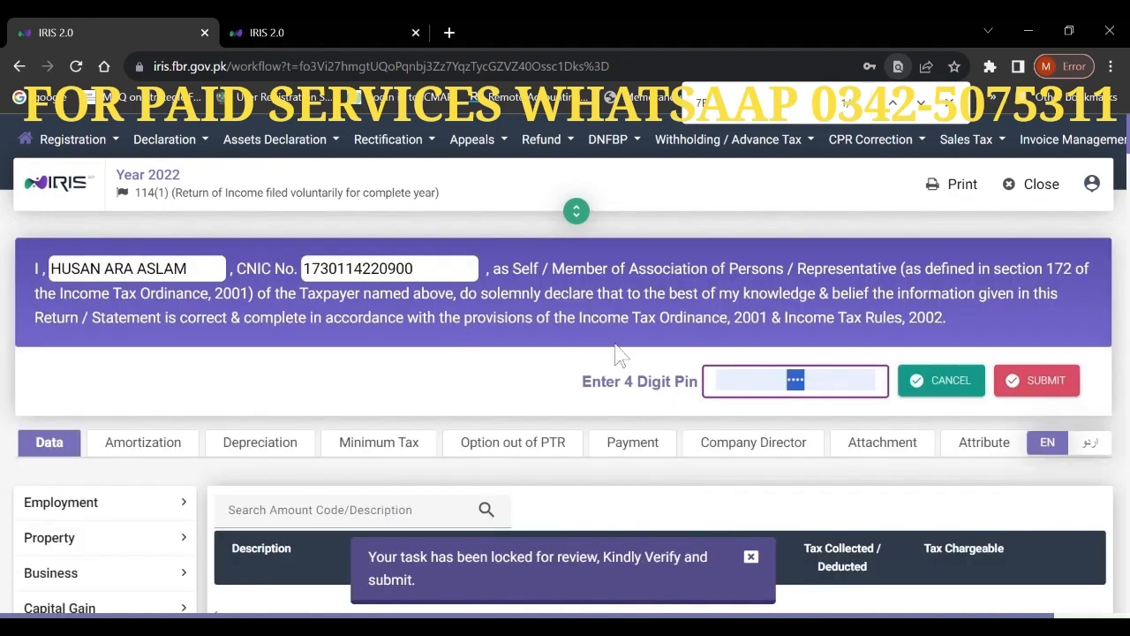
pyautogui.write('1234')
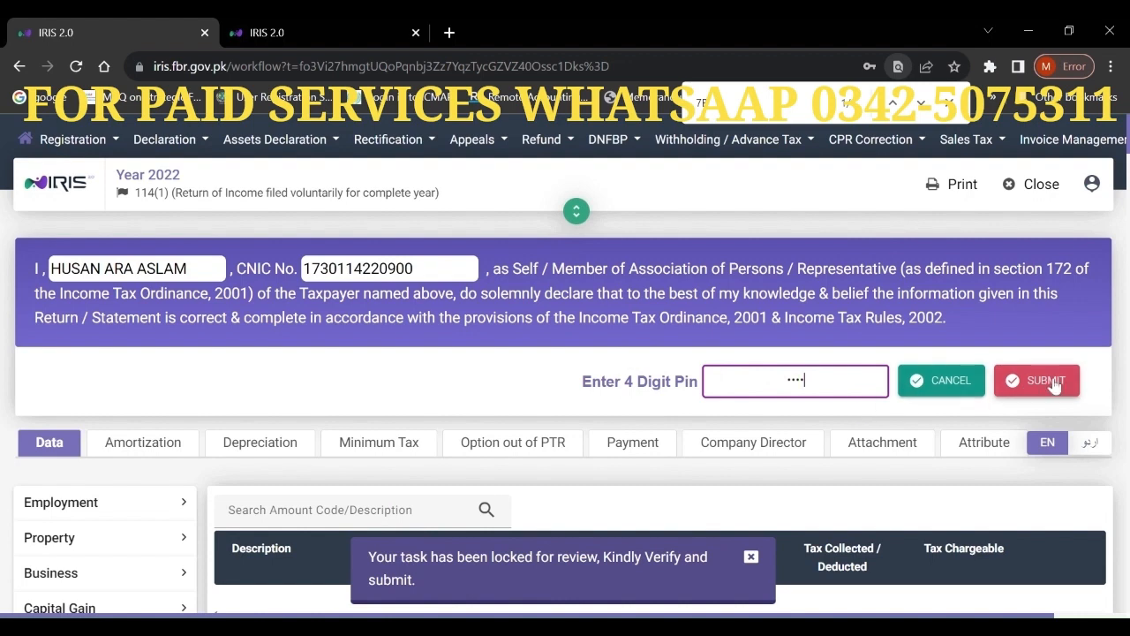
pyautogui.click(1046, 380)
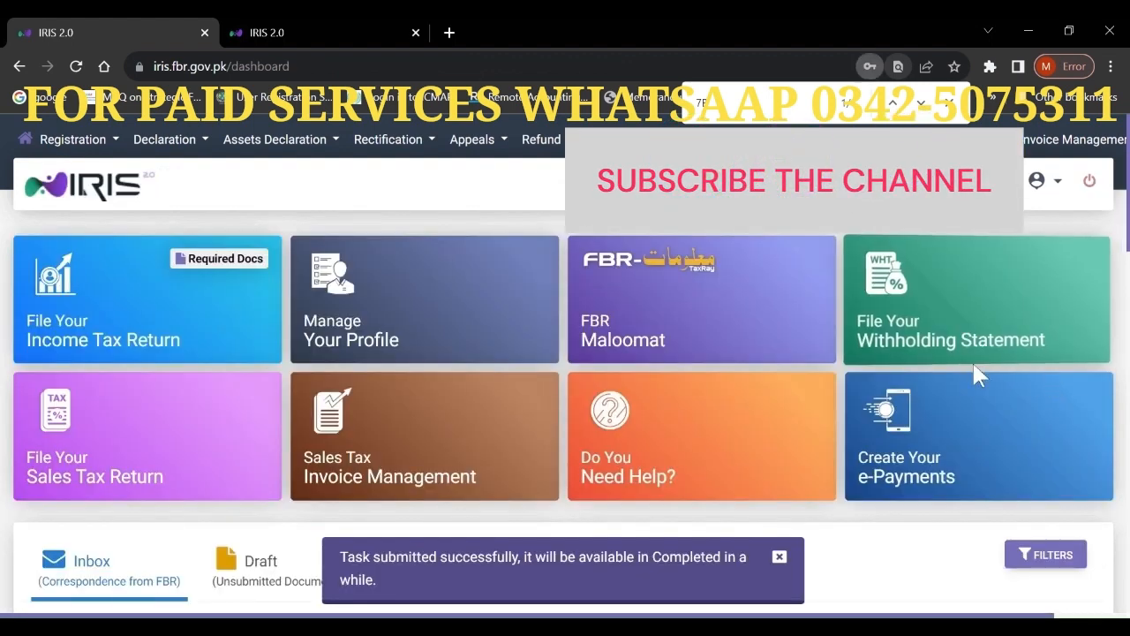
pyautogui.moveTo(922, 324)
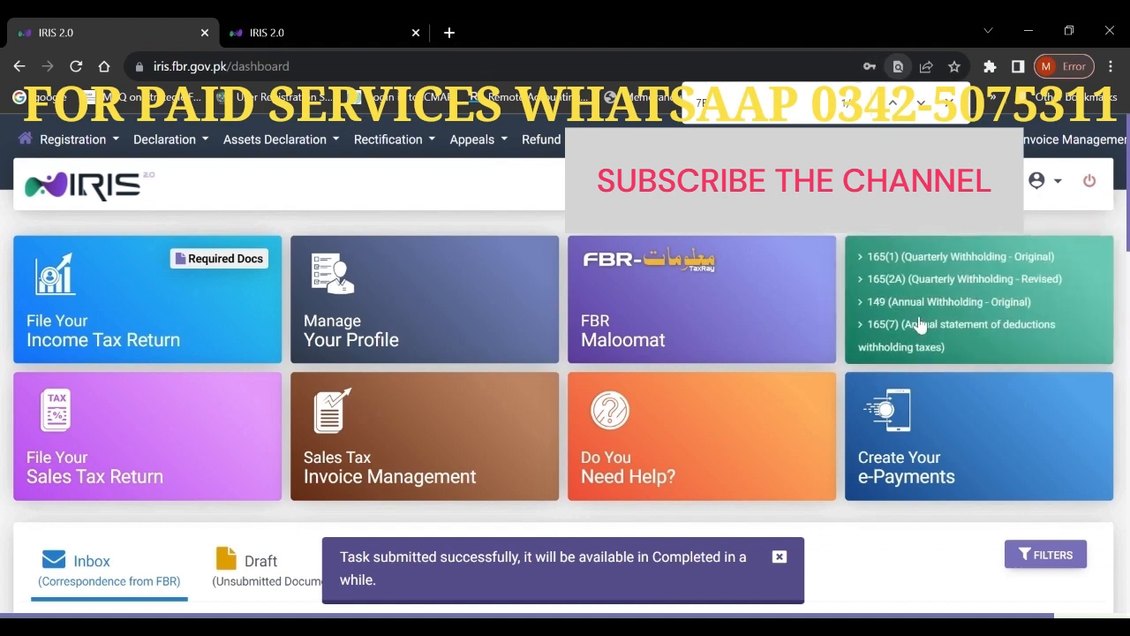